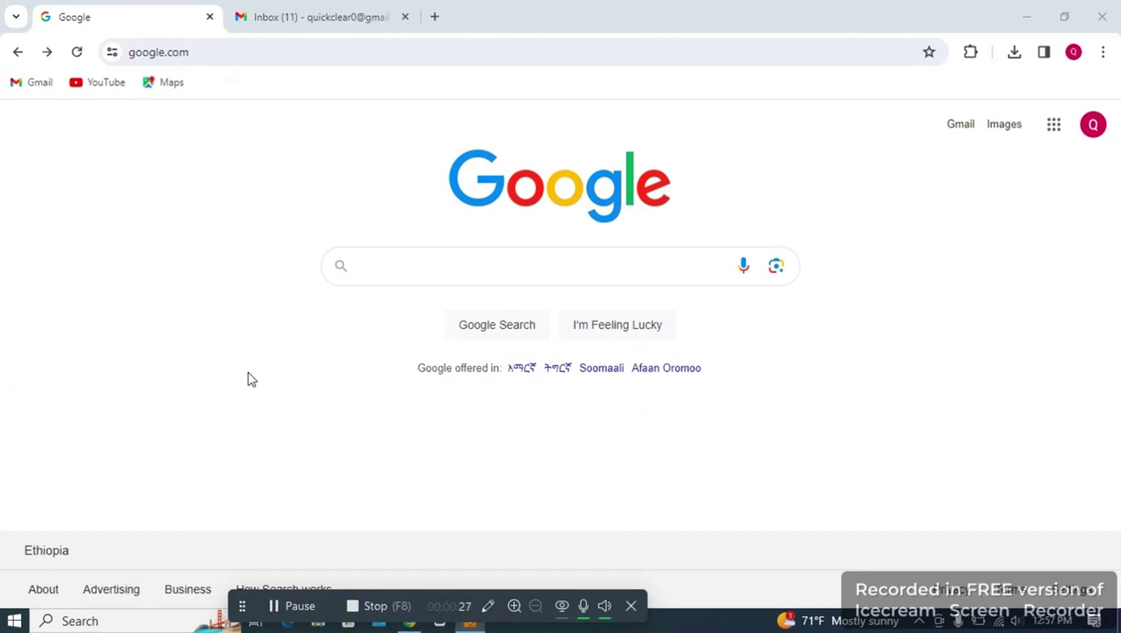
Search Google for 'mendeley reference manager' by picking it from the recent-search suggestions.
{"action": "left_click", "coordinate": [385, 287]}
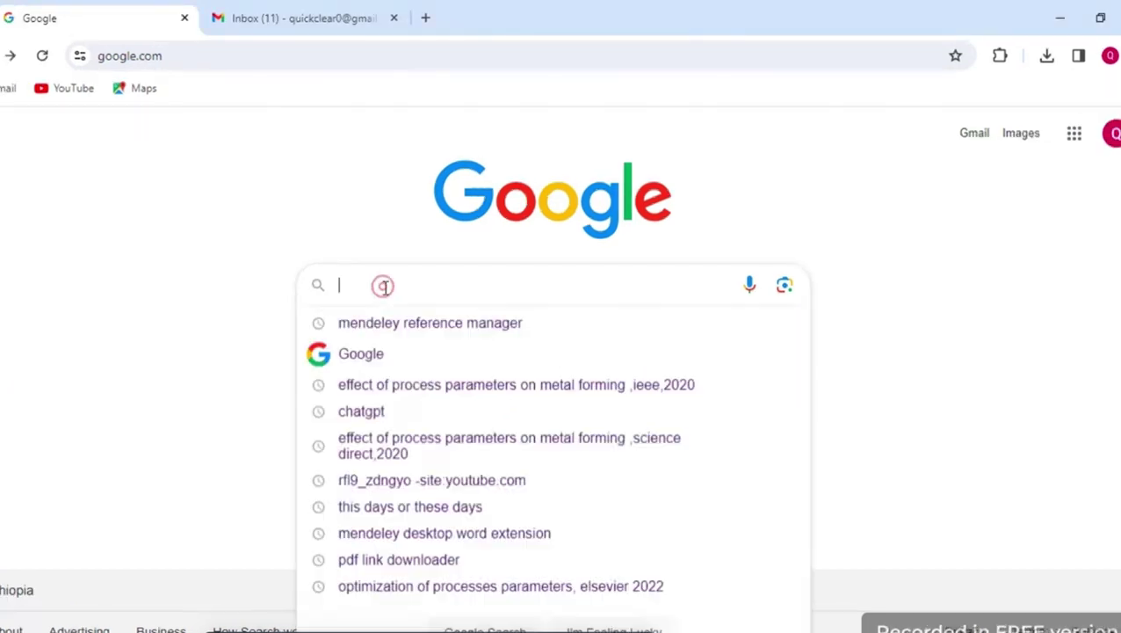
{"action": "left_click", "coordinate": [204, 360]}
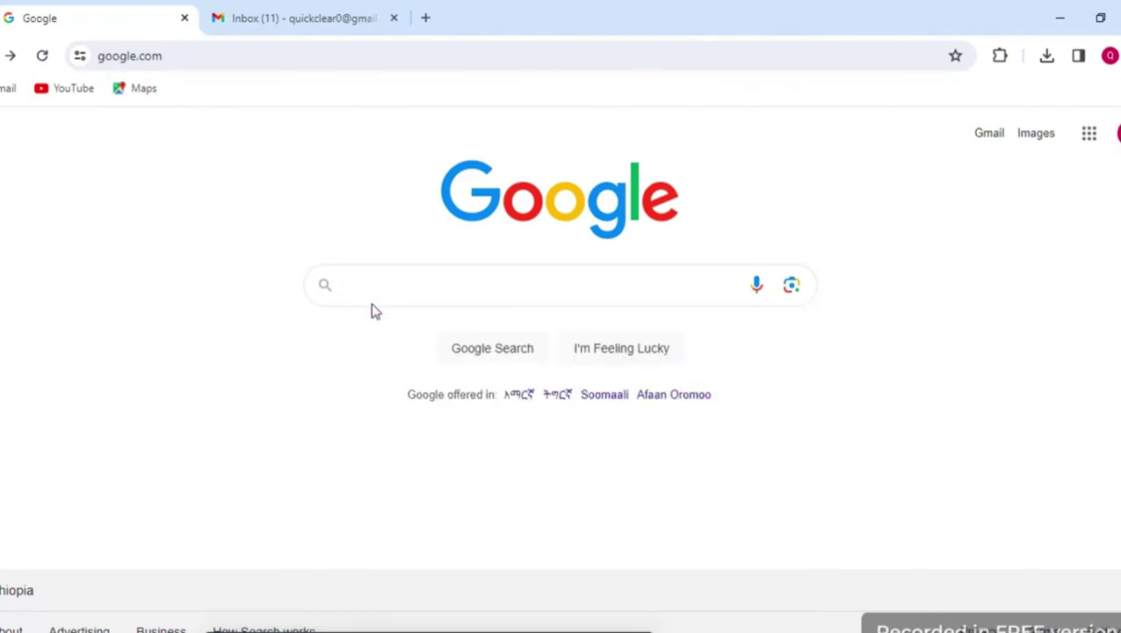
{"action": "left_click", "coordinate": [372, 299]}
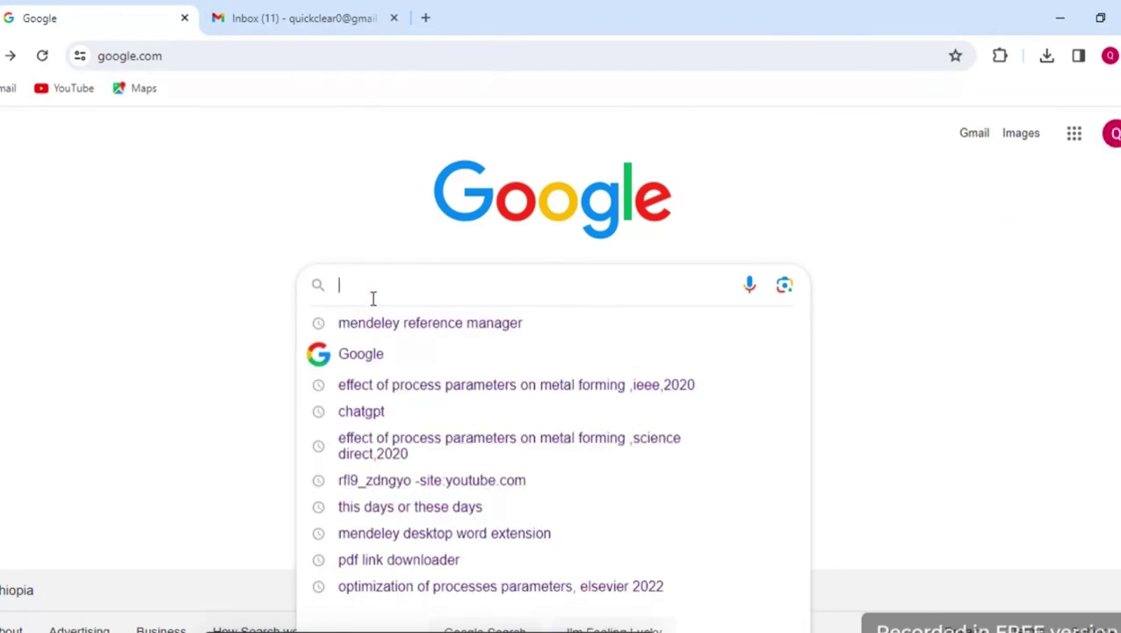
{"action": "left_click", "coordinate": [161, 328]}
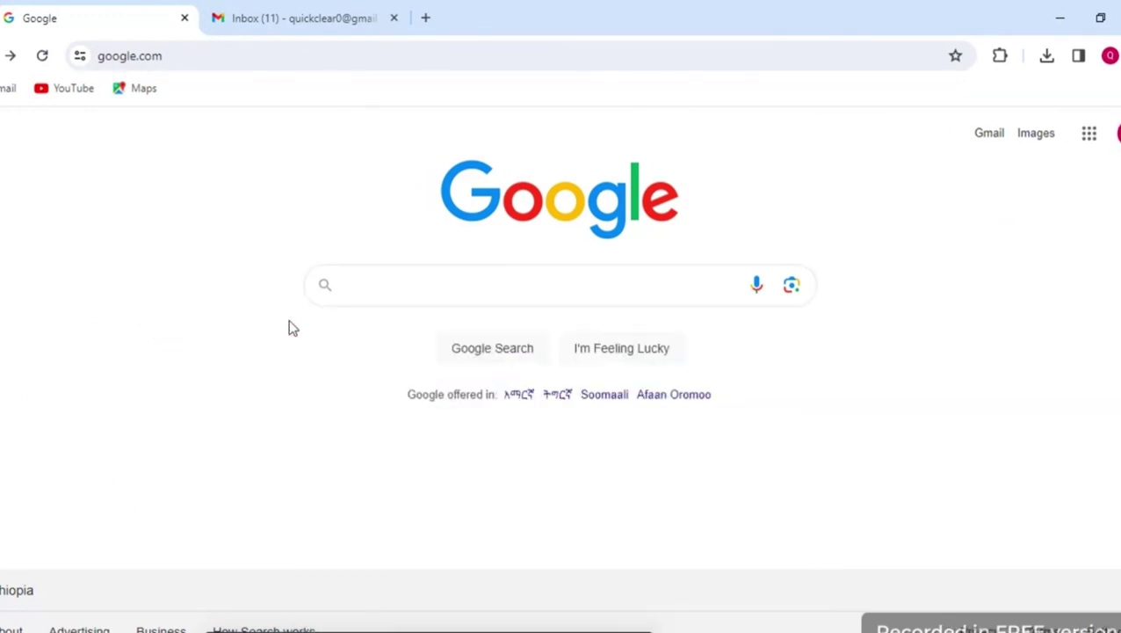
{"action": "left_click", "coordinate": [346, 287]}
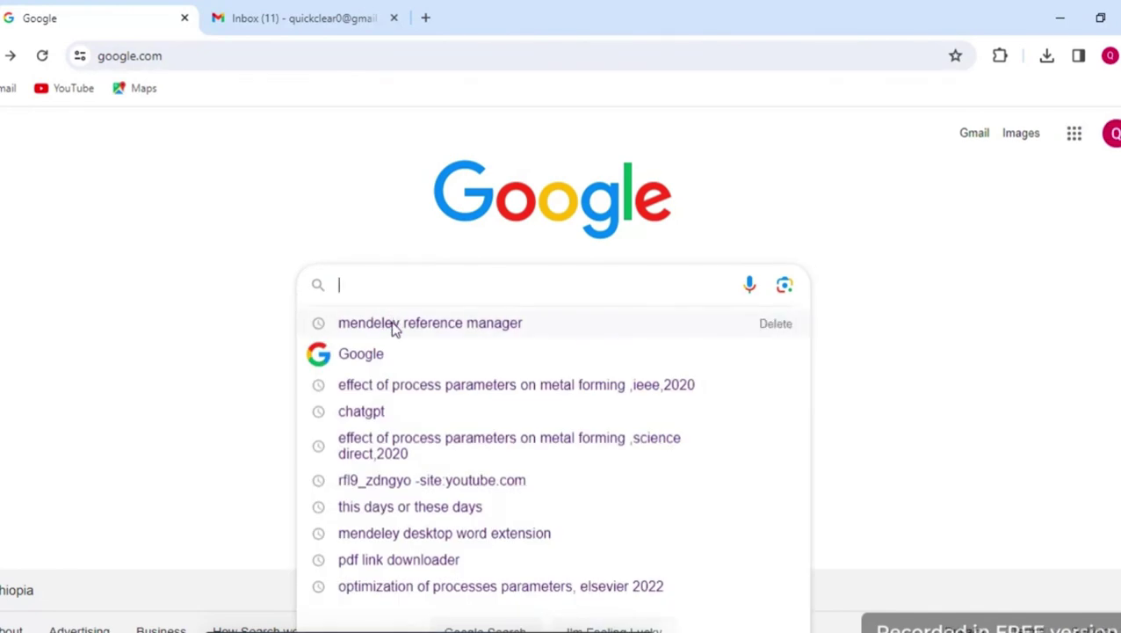
{"action": "left_click", "coordinate": [391, 325]}
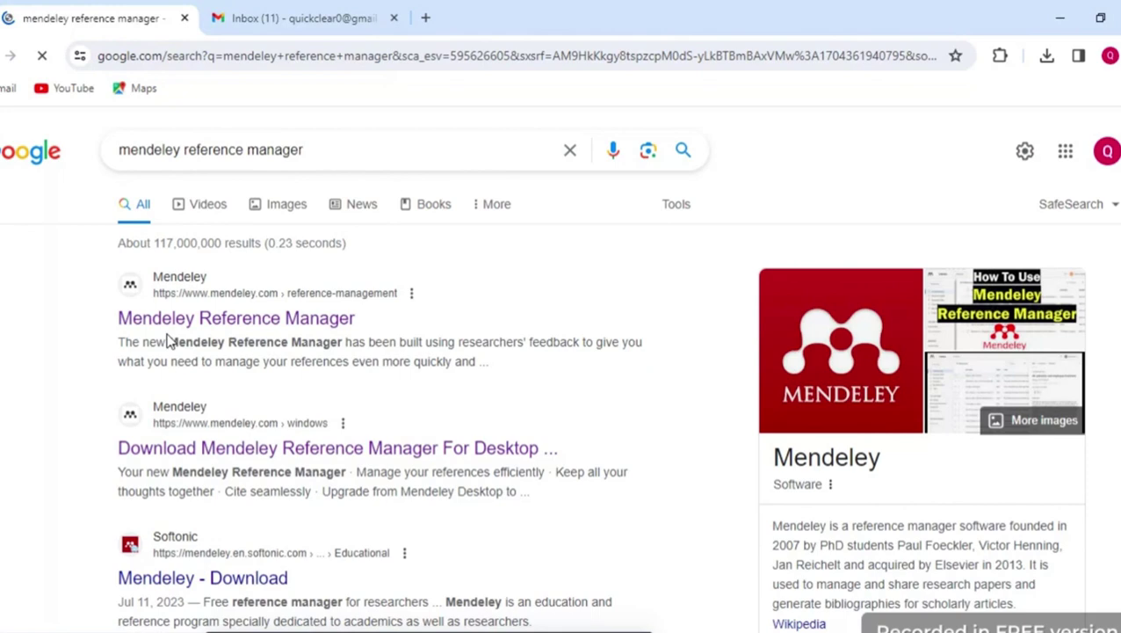
Open the Mendeley site and start downloading the Windows installer.
{"action": "left_click", "coordinate": [182, 317]}
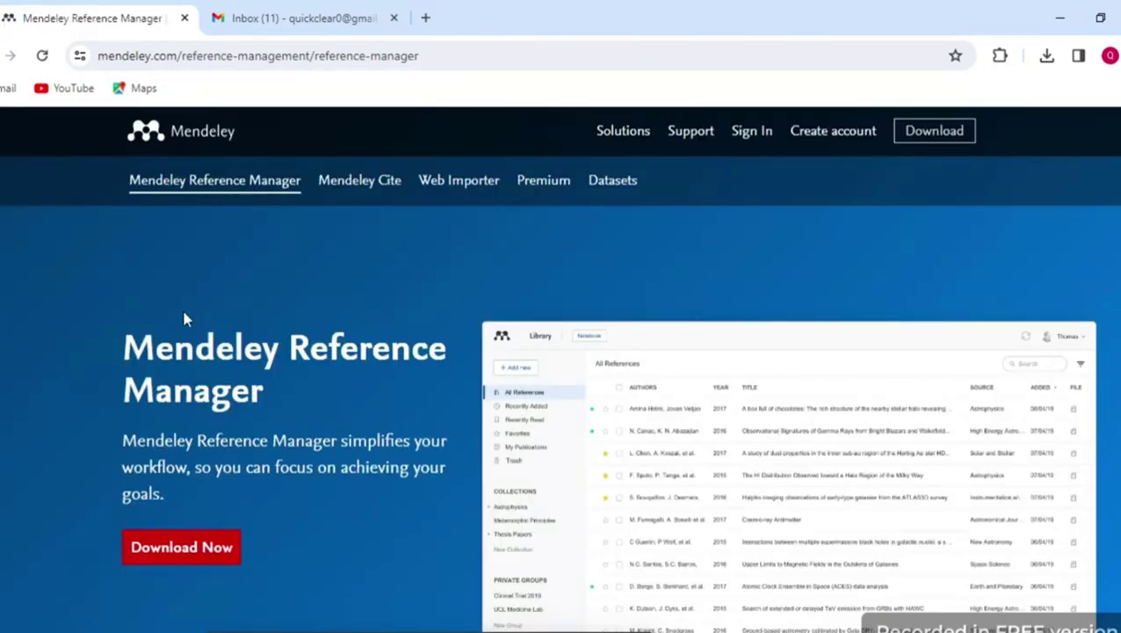
{"action": "left_click", "coordinate": [198, 550]}
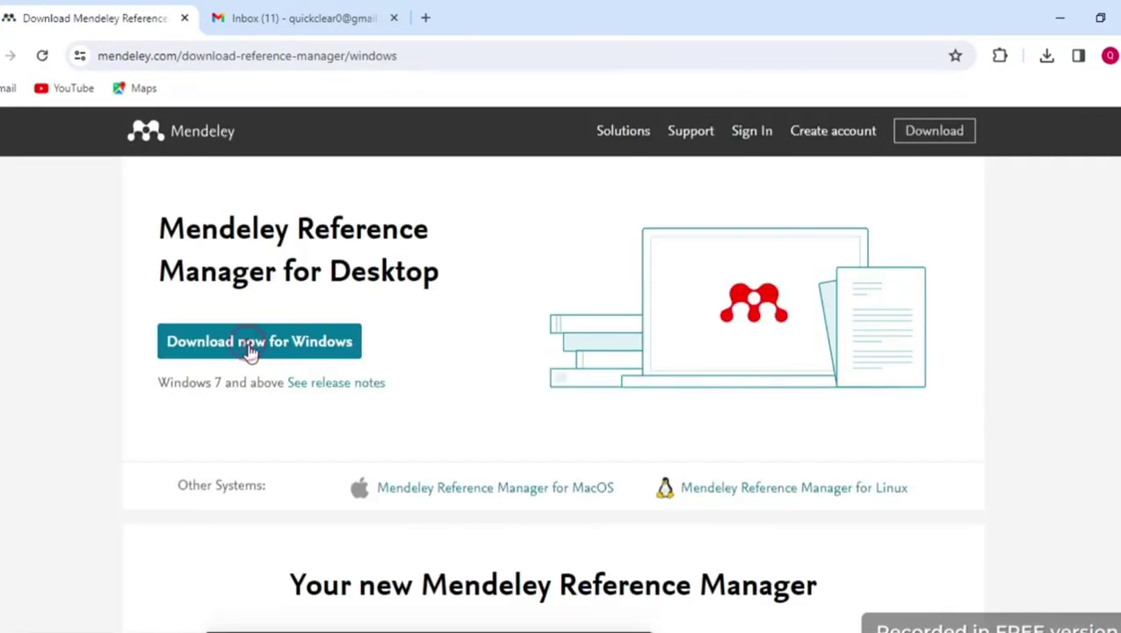
{"action": "left_click", "coordinate": [251, 349]}
Cancel the duplicate download, keeping the earlier 162 MB mendeley-reference-manager-2.107.0-x64.exe.
{"action": "left_click", "coordinate": [1044, 58]}
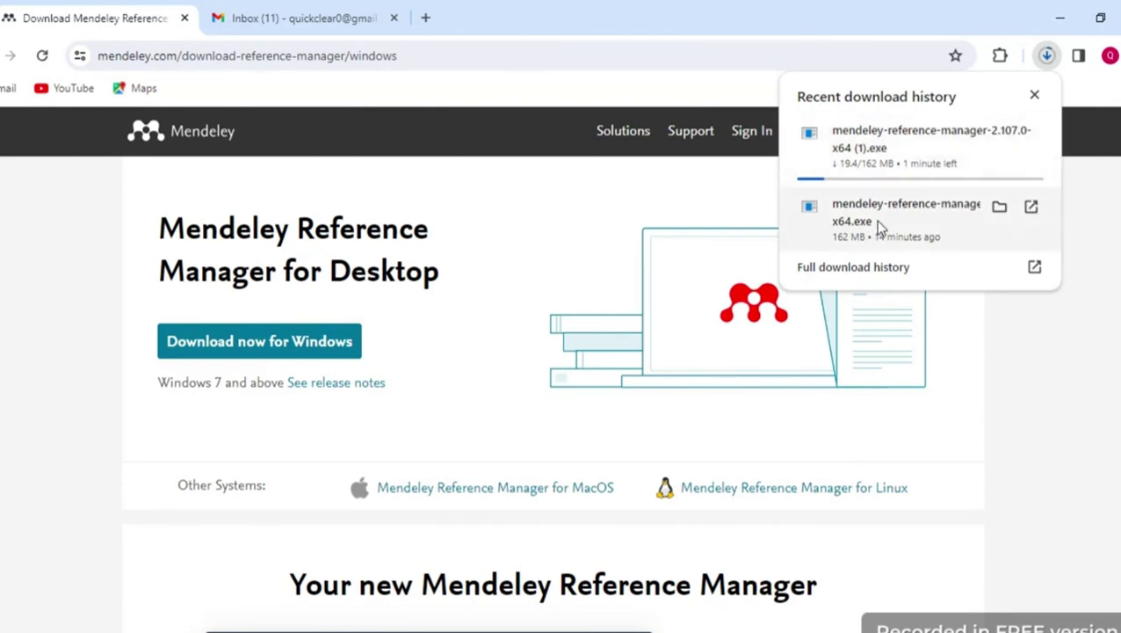
{"action": "left_click", "coordinate": [998, 134]}
{"action": "left_click", "coordinate": [1031, 133]}
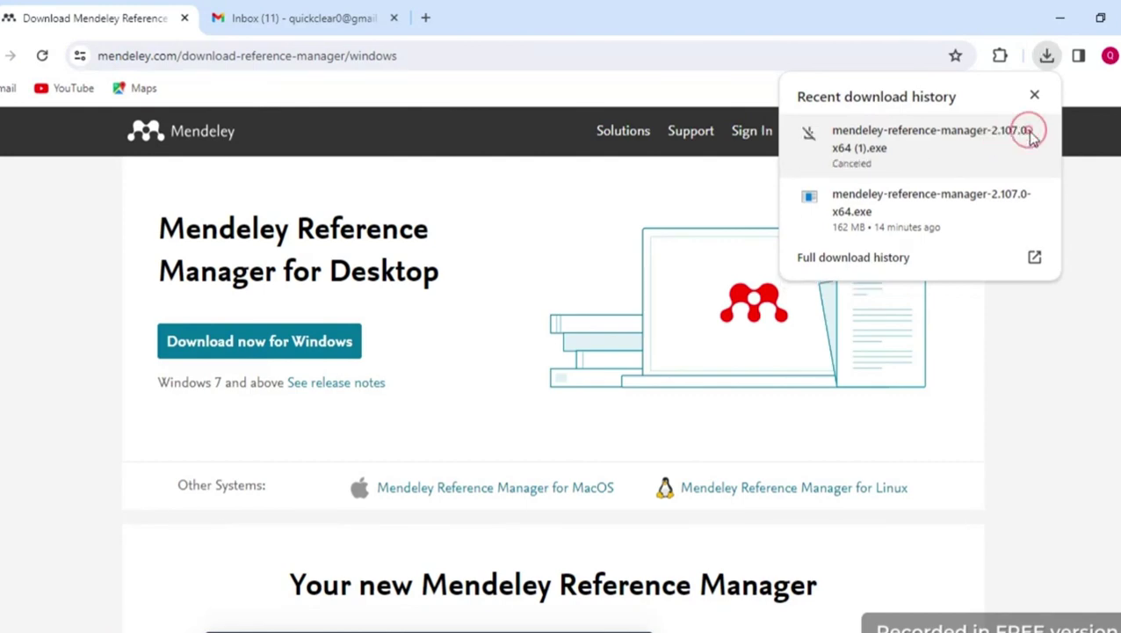
Run mendeley-reference-manager-2.107.0-x64 from the Downloads folder as administrator.
{"action": "left_click", "coordinate": [999, 198]}
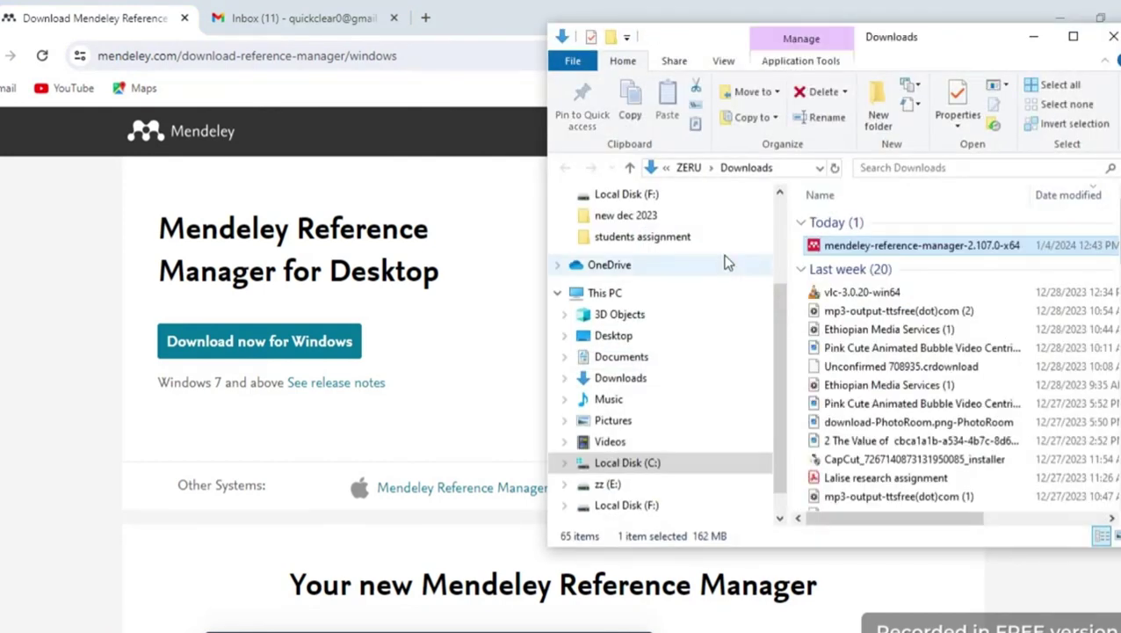
{"action": "right_click", "coordinate": [856, 247]}
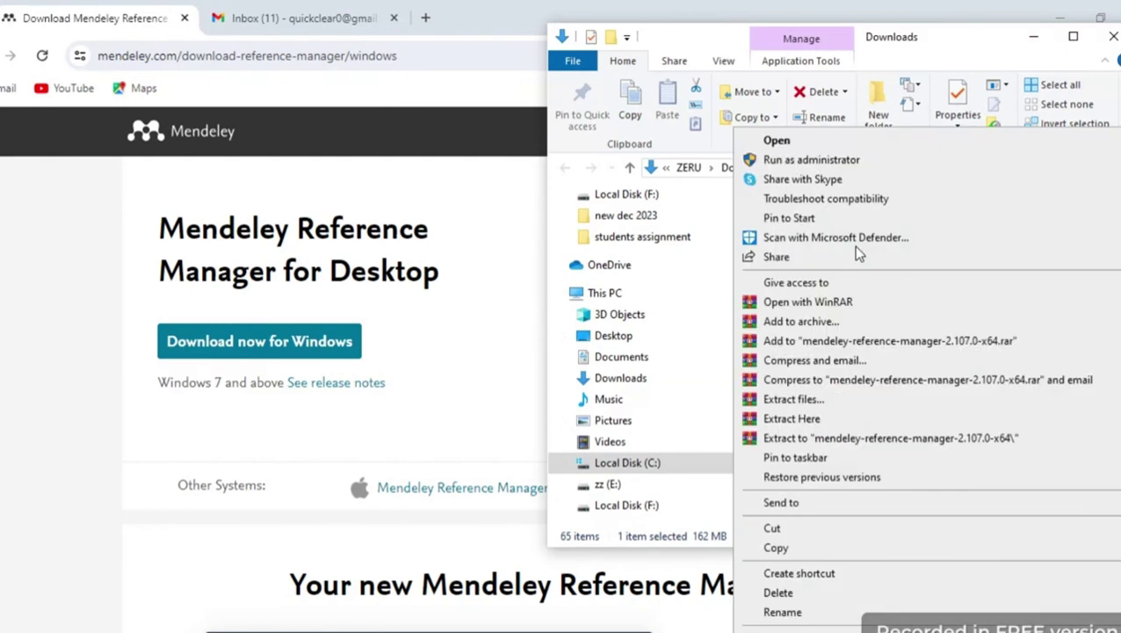
{"action": "left_click", "coordinate": [806, 161]}
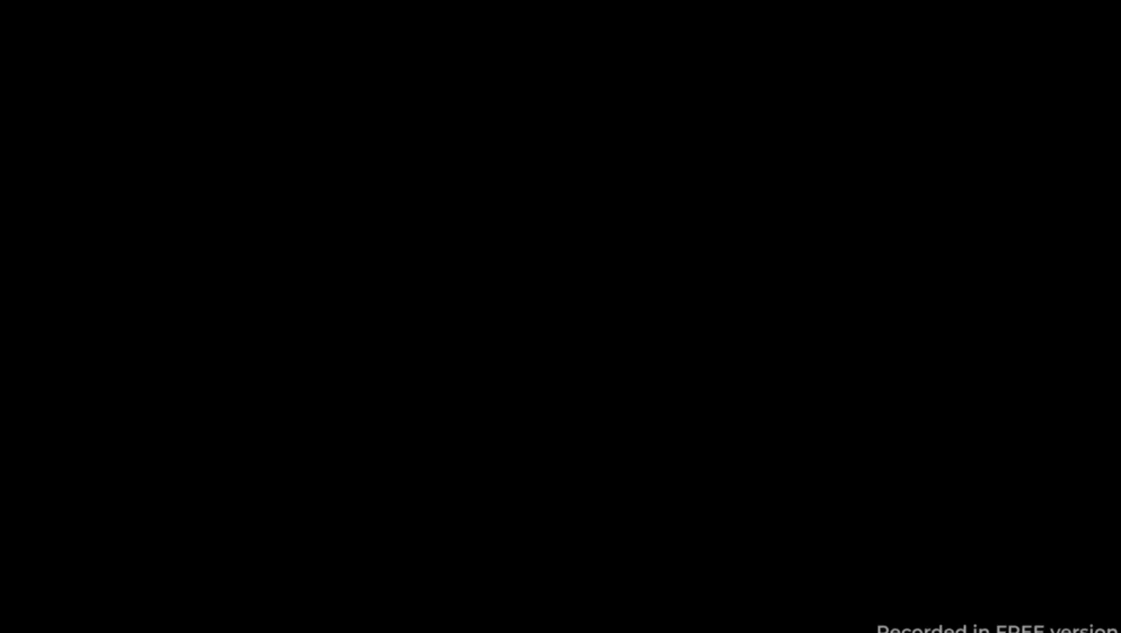
{"action": "left_click", "coordinate": [475, 451]}
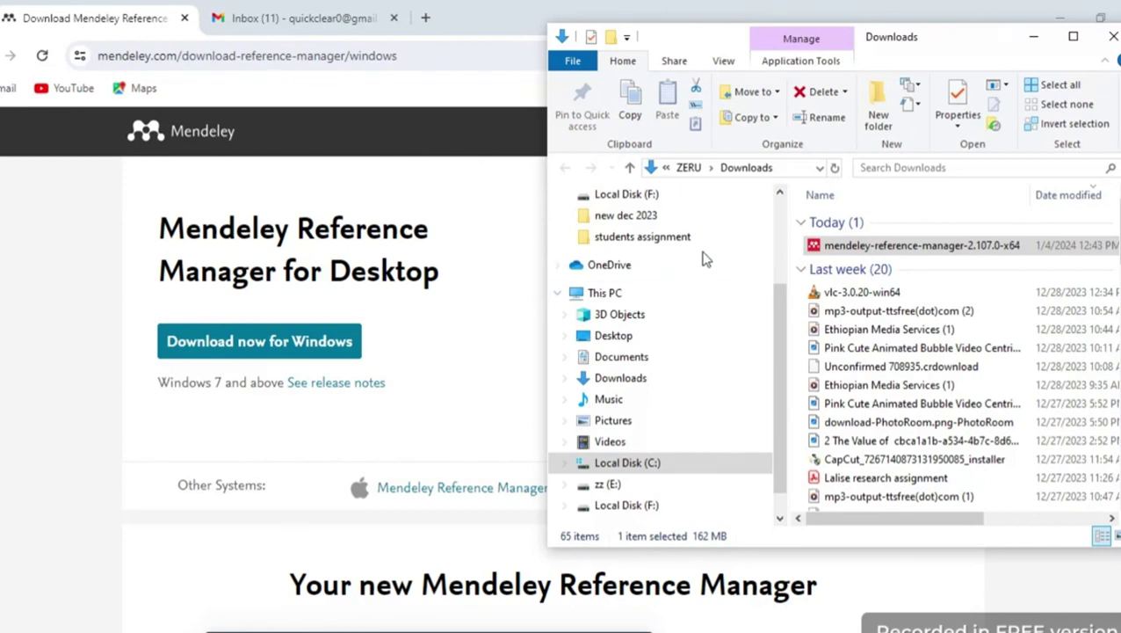
Install Mendeley Reference Manager for all users, then finish setup with Run checked.
{"action": "left_click", "coordinate": [1034, 36]}
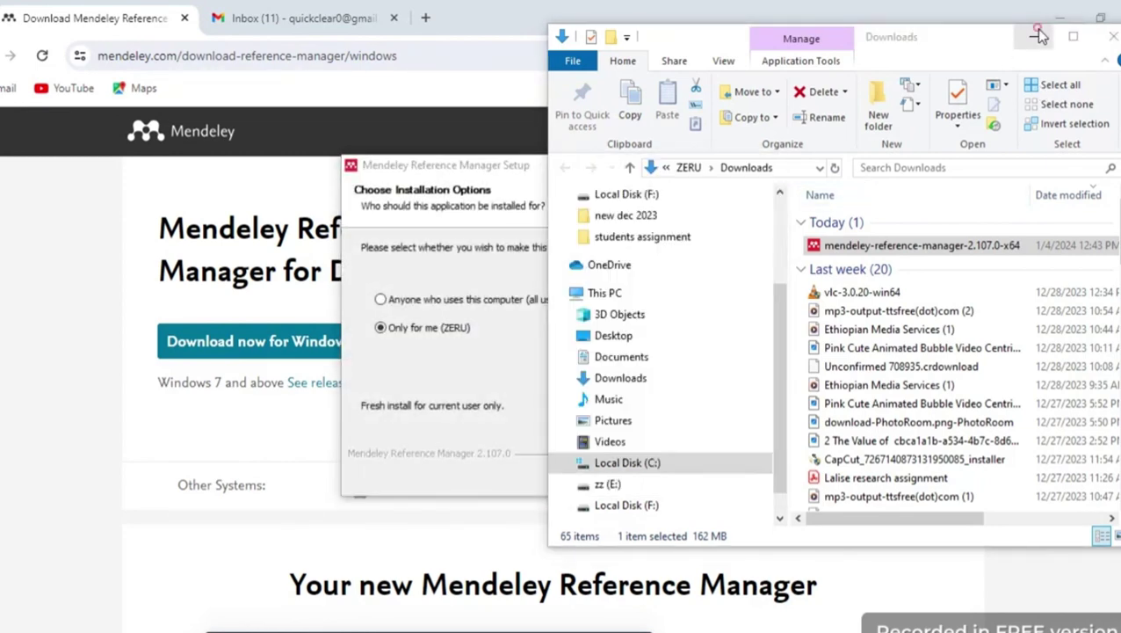
{"action": "left_click", "coordinate": [391, 300]}
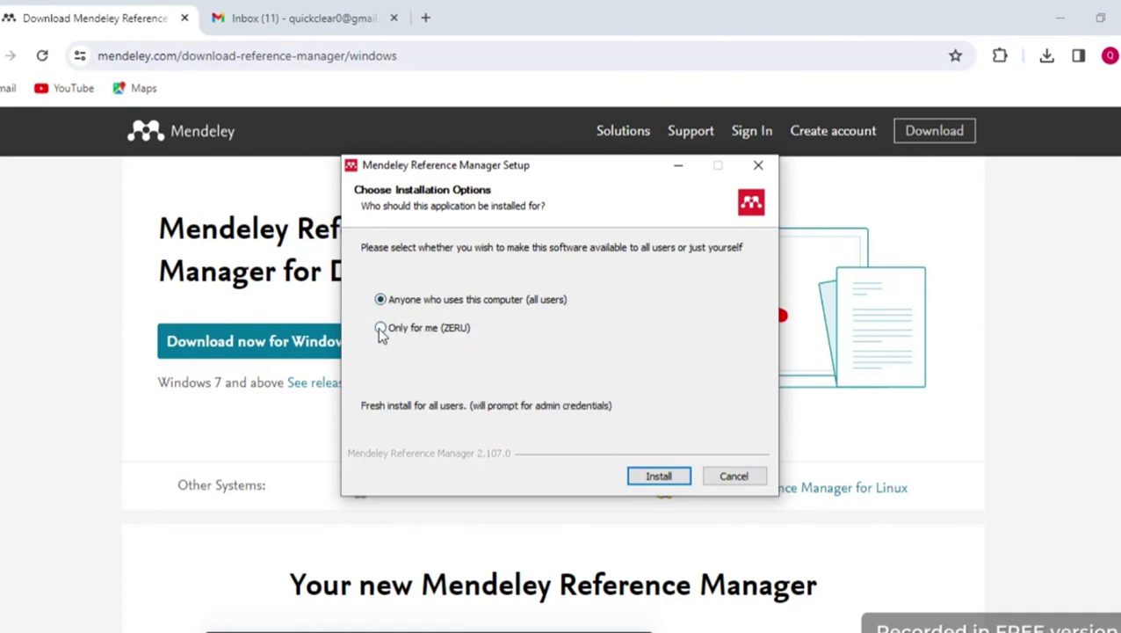
{"action": "left_click", "coordinate": [381, 328]}
{"action": "left_click", "coordinate": [383, 300]}
{"action": "left_click", "coordinate": [664, 474]}
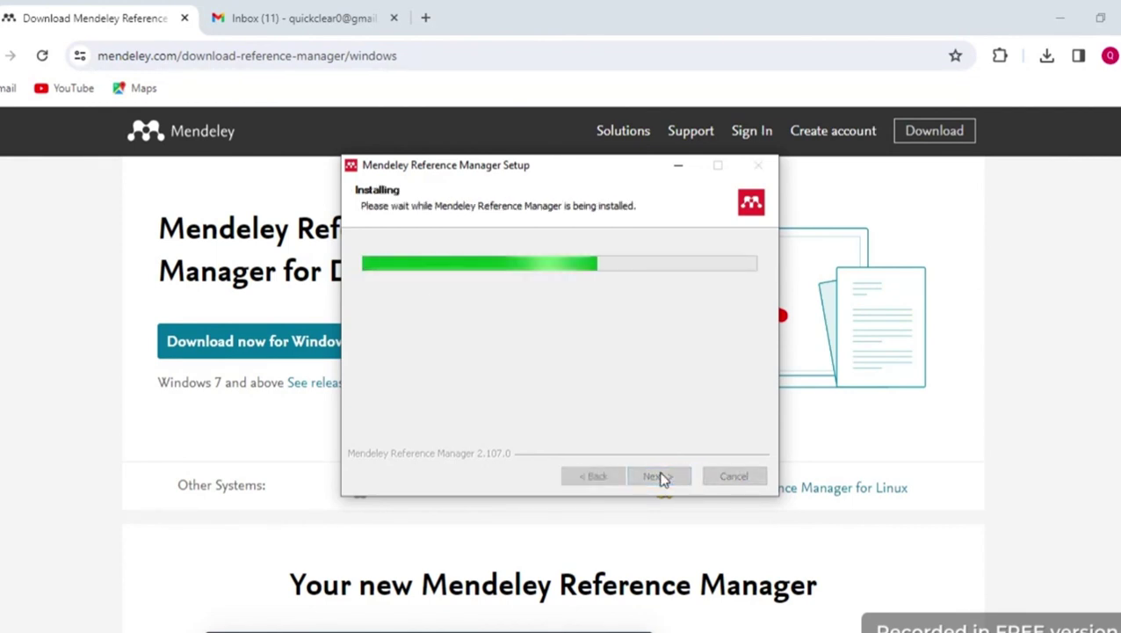
{"action": "left_click", "coordinate": [1060, 18]}
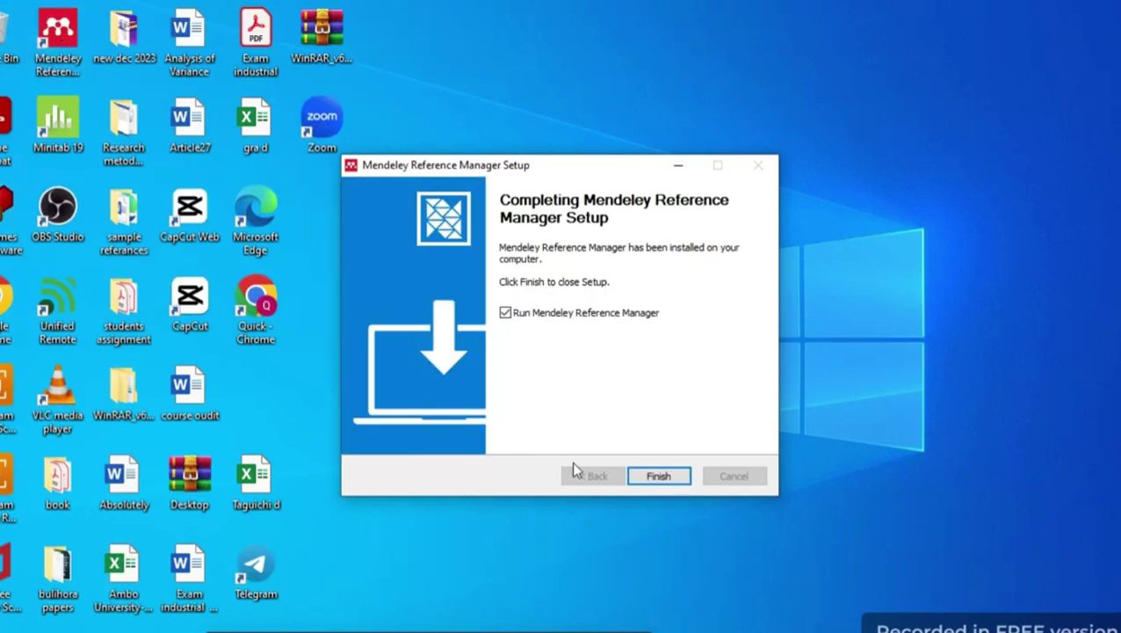
{"action": "left_click", "coordinate": [661, 476]}
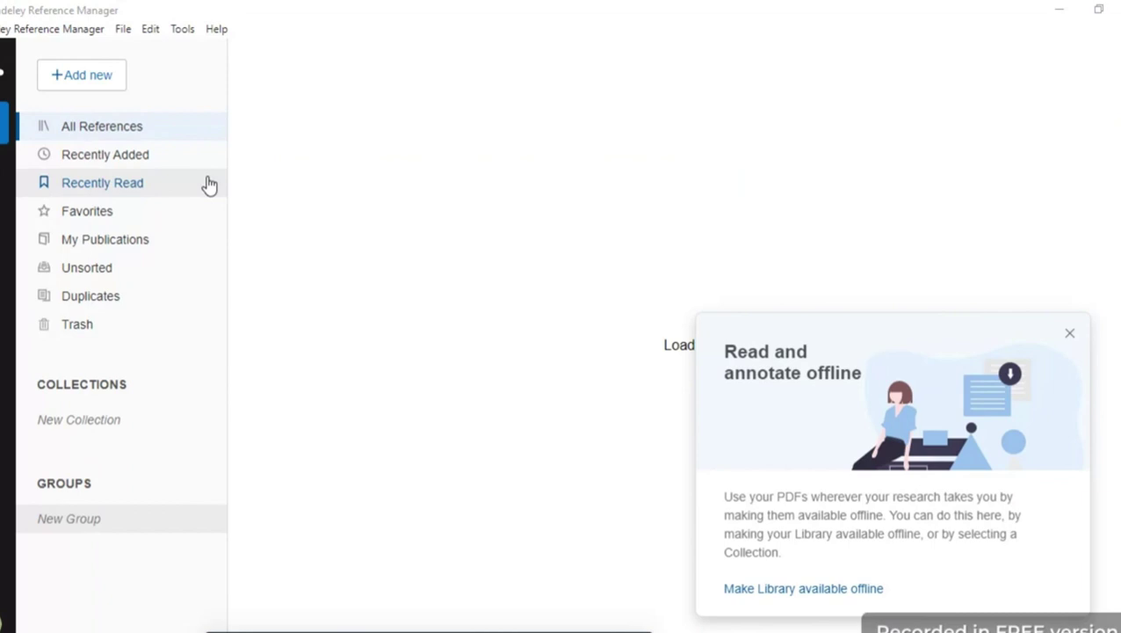
Request the Mendeley Web Importer install from the Tools menu and pick Google Chrome to open it.
{"action": "left_click", "coordinate": [183, 29]}
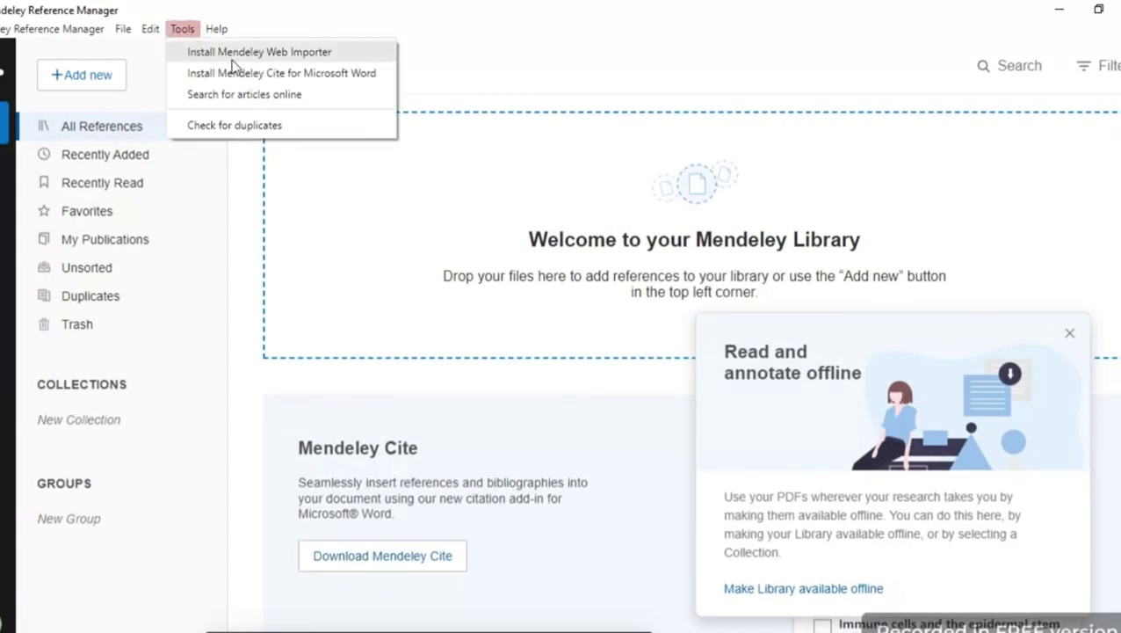
{"action": "left_click", "coordinate": [253, 53]}
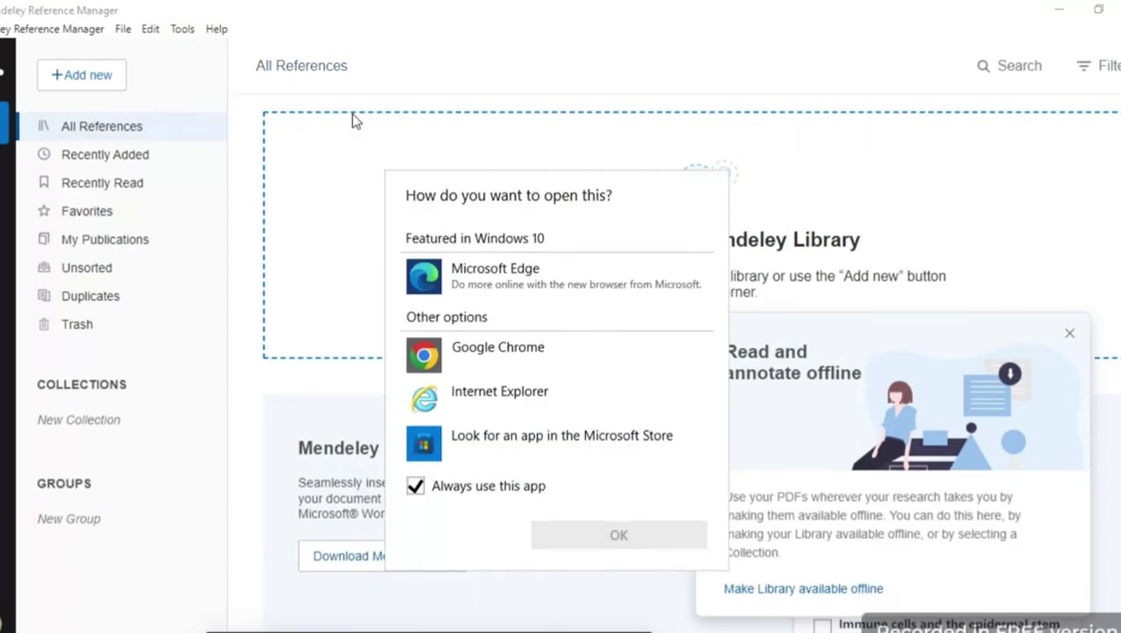
{"action": "left_click", "coordinate": [513, 359]}
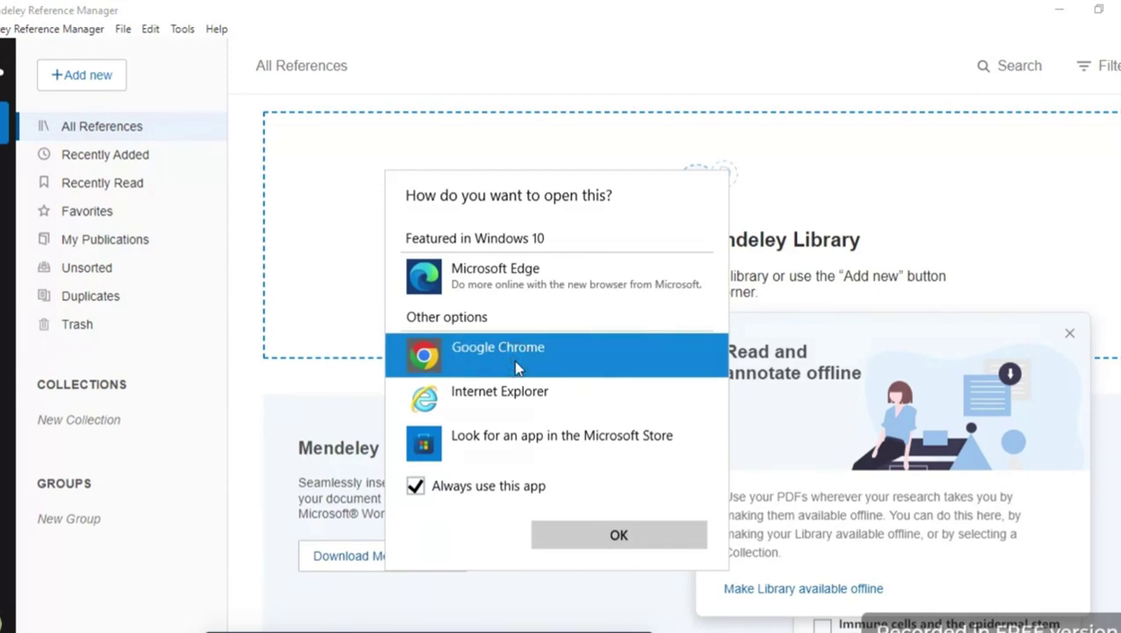
Add the Mendeley Web Importer extension to Chrome from the Chrome Web Store.
{"action": "left_click", "coordinate": [635, 540]}
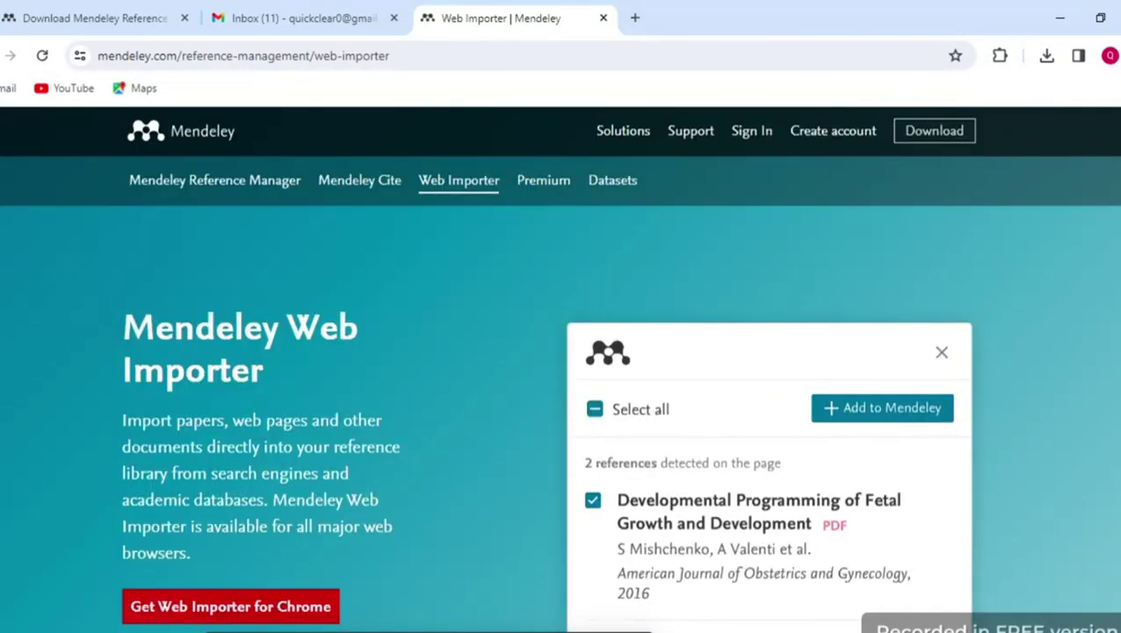
{"action": "scroll", "coordinate": [561, 369], "scroll_direction": "down", "scroll_amount": 3}
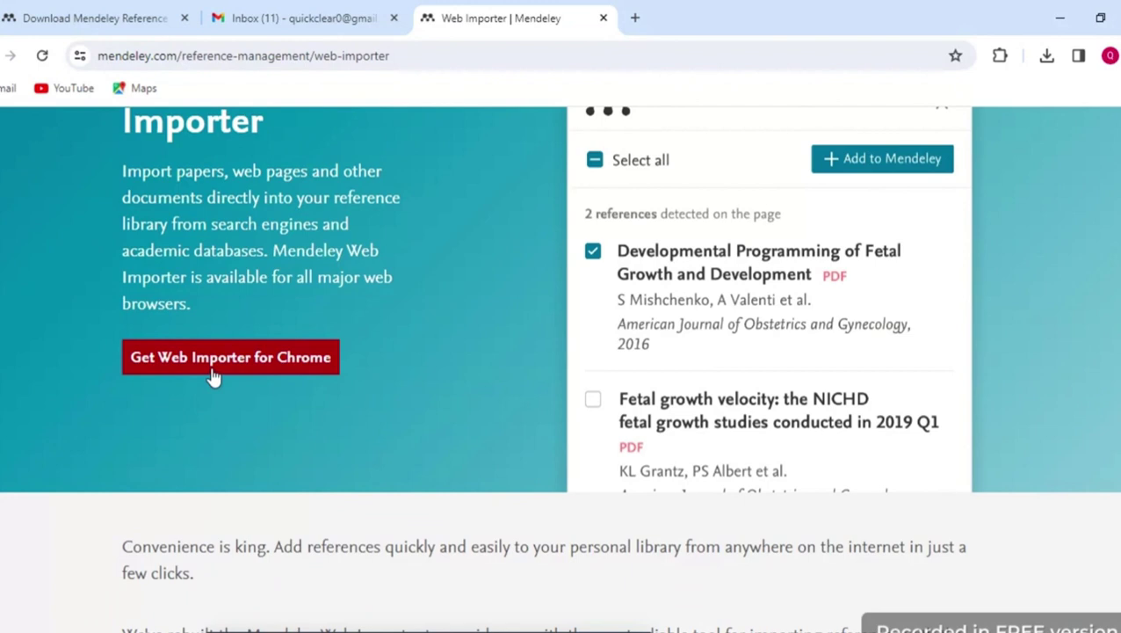
{"action": "left_click", "coordinate": [219, 373]}
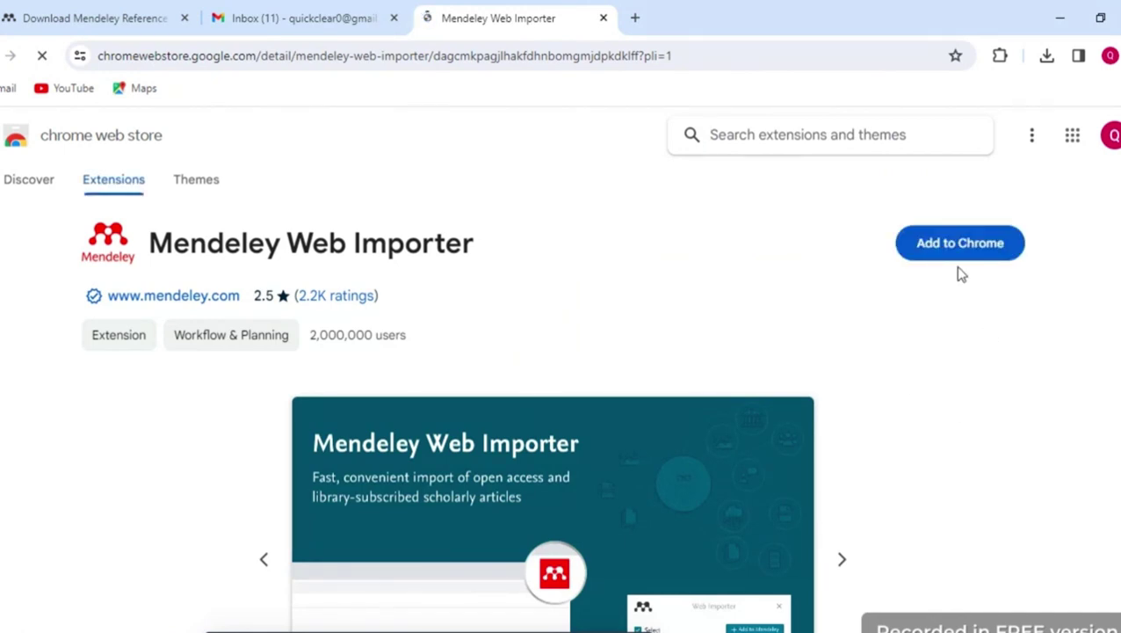
{"action": "left_click", "coordinate": [952, 253]}
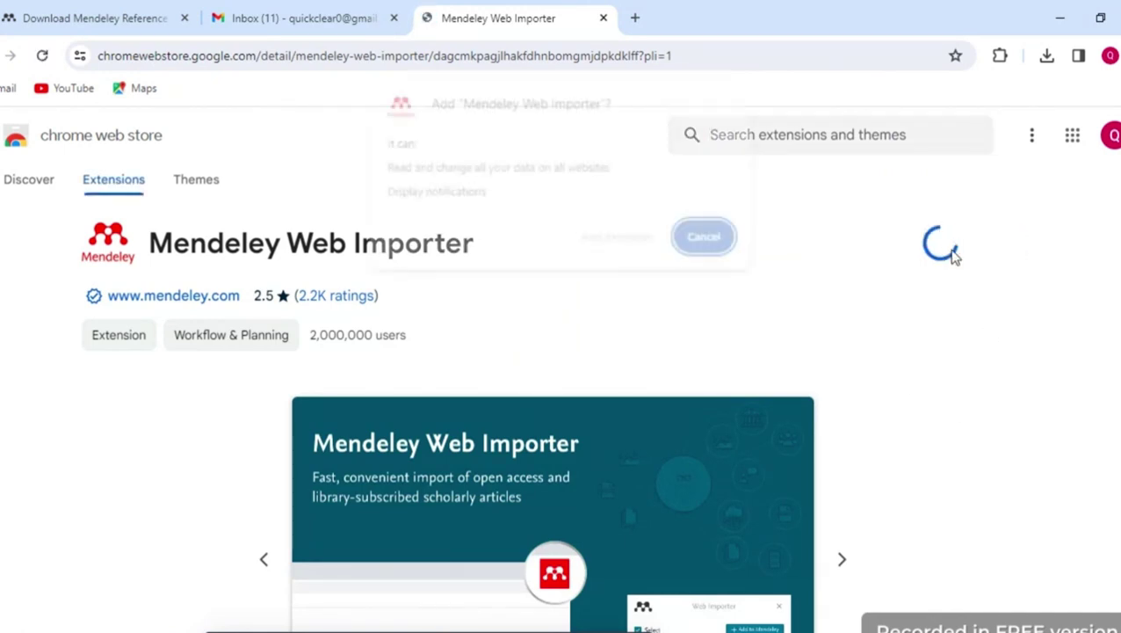
{"action": "left_click", "coordinate": [602, 246]}
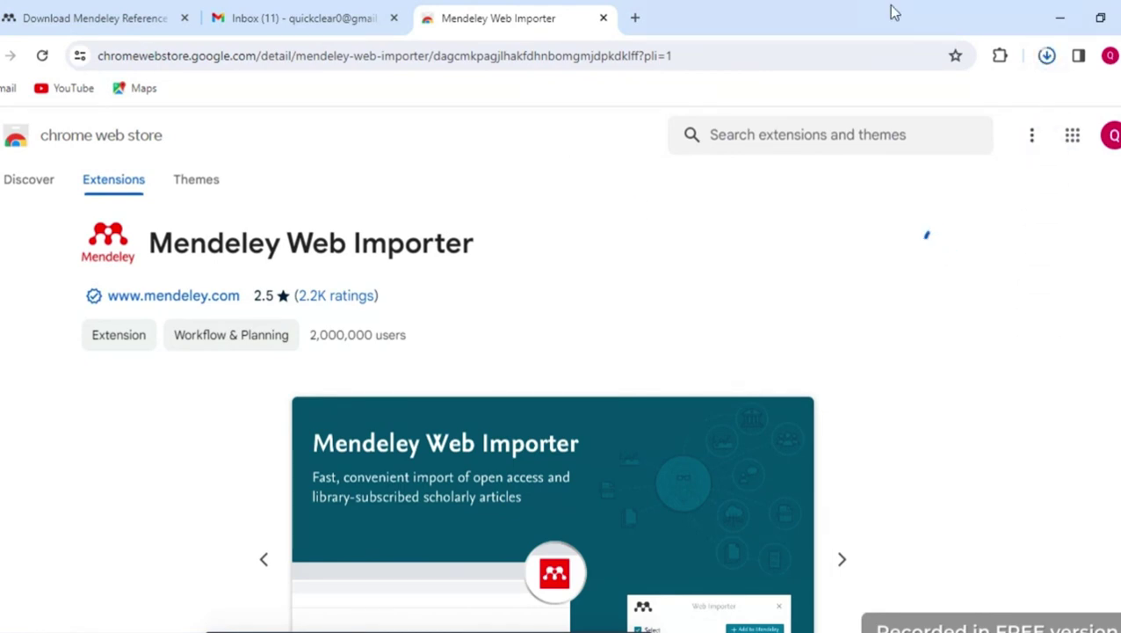
Turn on Chrome browser sync with 'Yes, I'm in'.
{"action": "left_click", "coordinate": [1046, 58]}
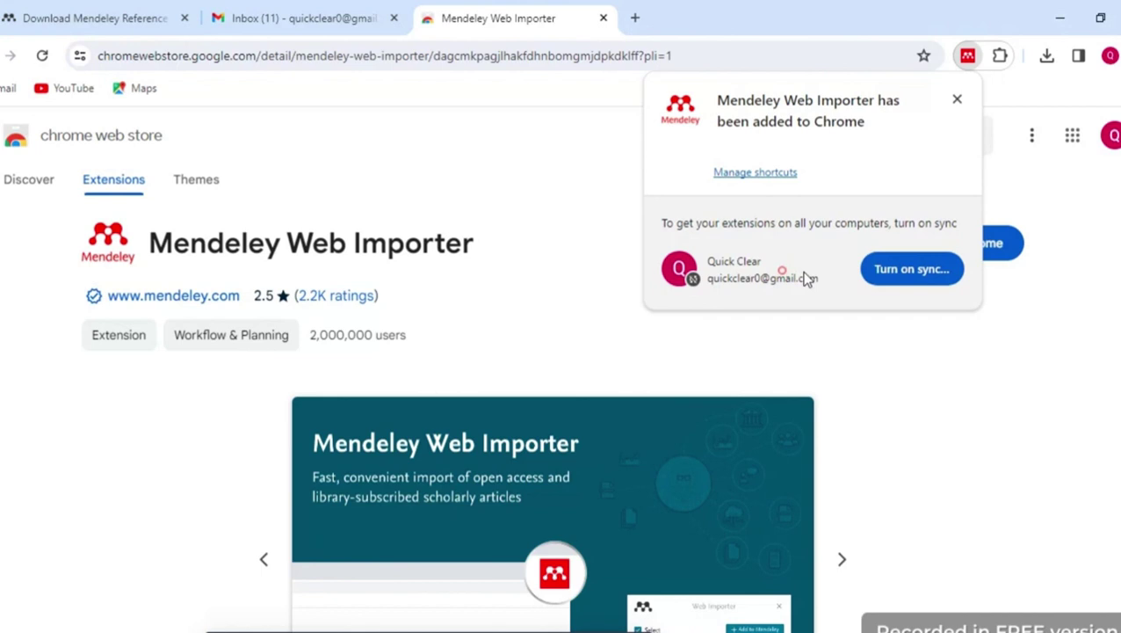
{"action": "left_click", "coordinate": [914, 275]}
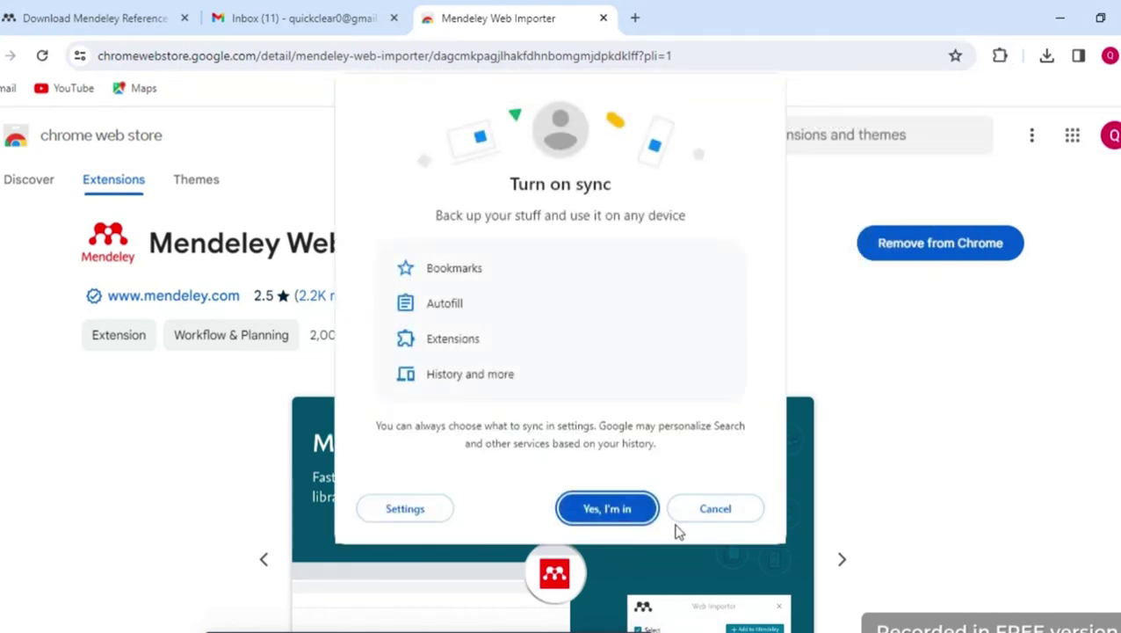
{"action": "left_click", "coordinate": [624, 511]}
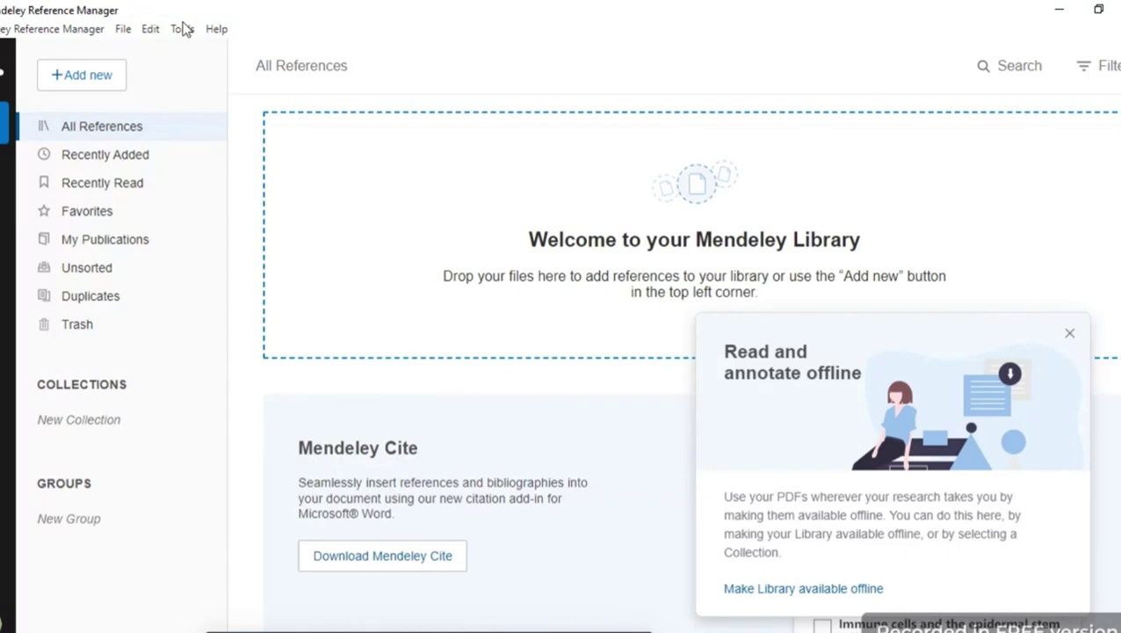
Open the Mendeley Cite for Word listing from Tools, dismiss the survey, and choose Get it now.
{"action": "left_click", "coordinate": [183, 29]}
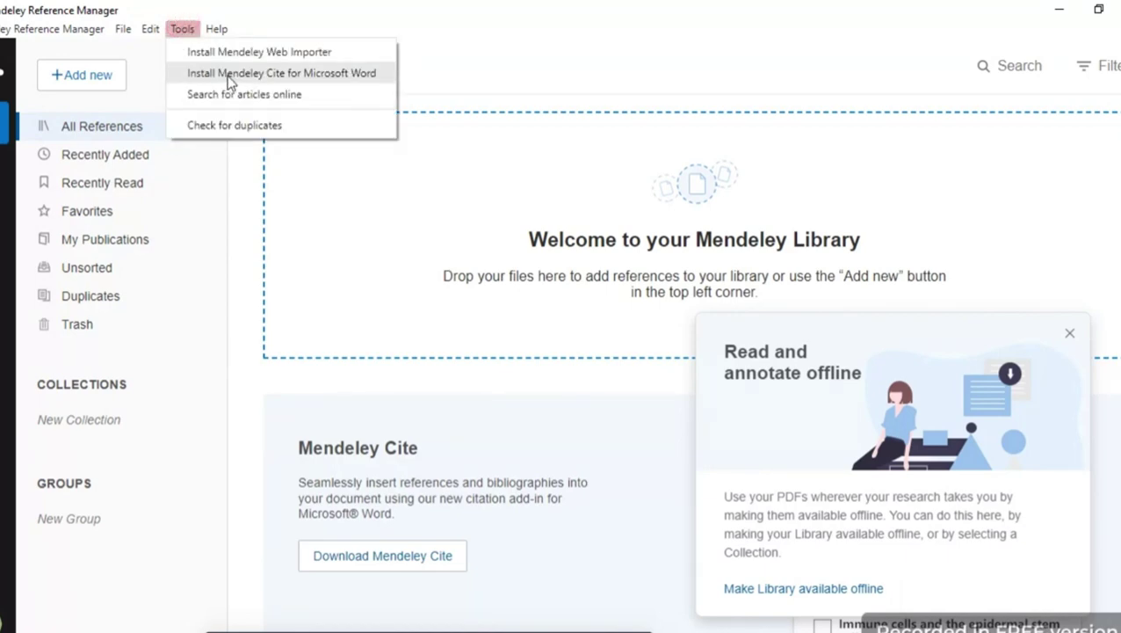
{"action": "left_click", "coordinate": [322, 80]}
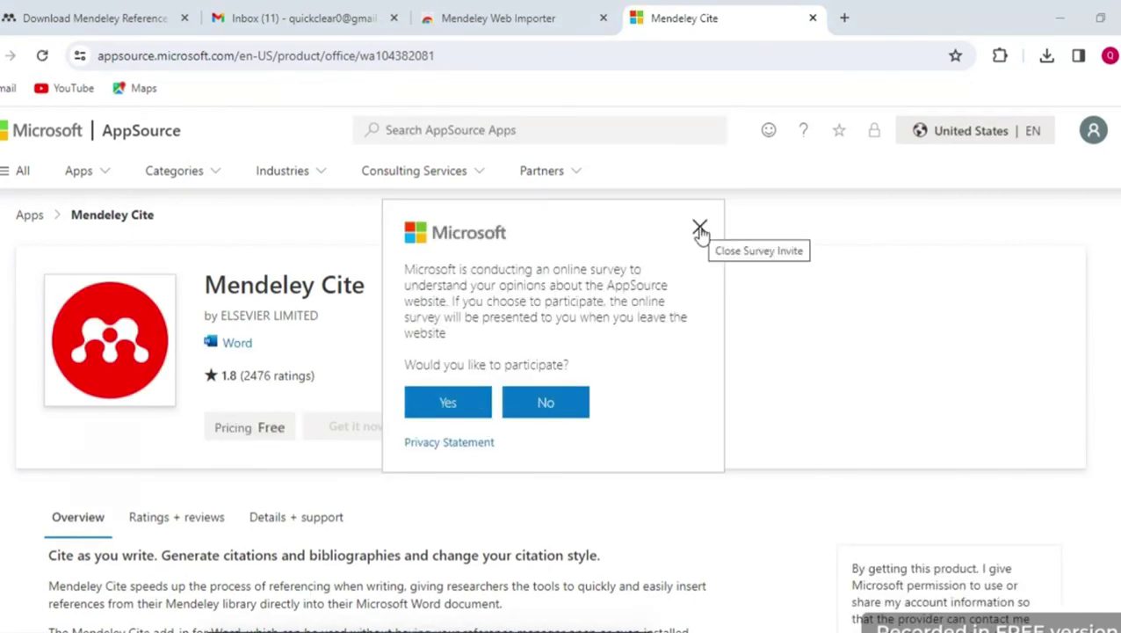
{"action": "key", "text": "ctrl+a"}
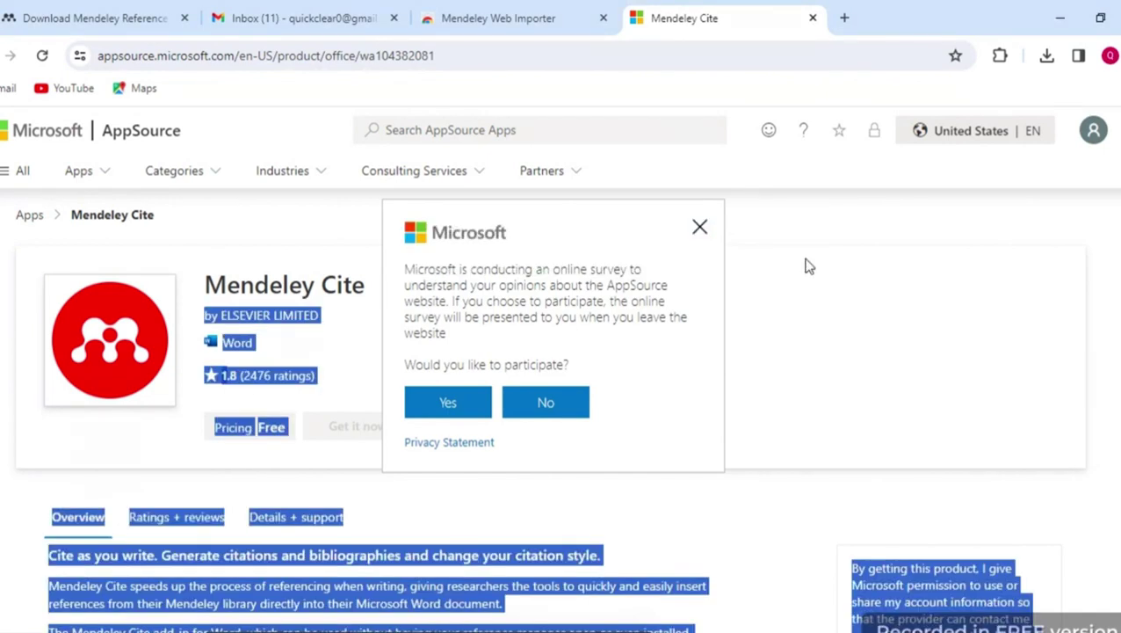
{"action": "left_click", "coordinate": [773, 281]}
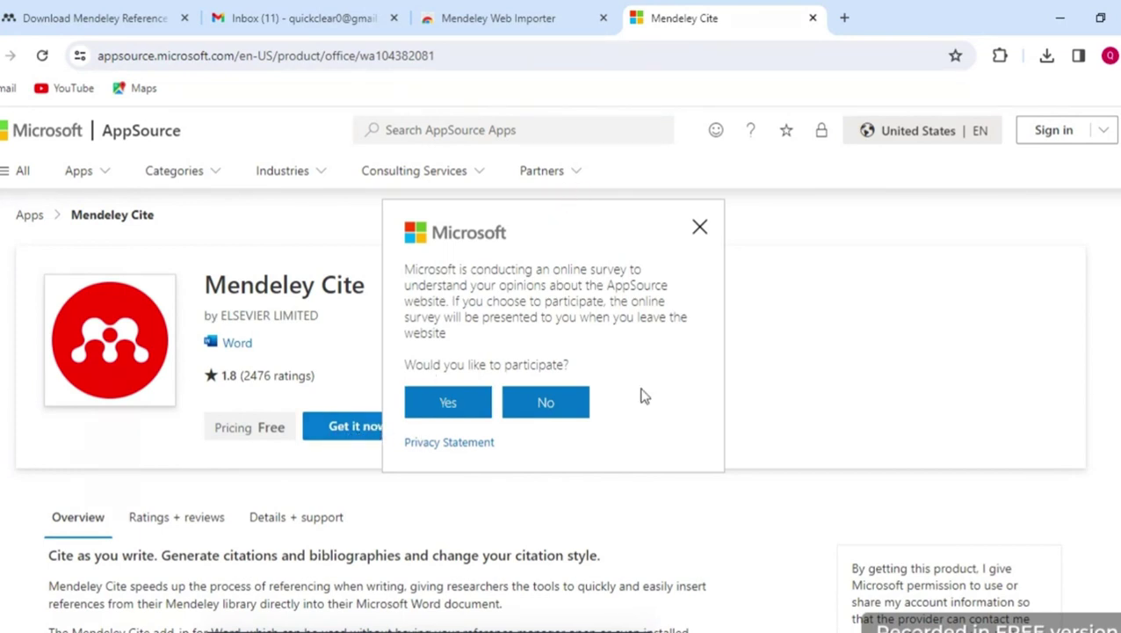
{"action": "left_click", "coordinate": [702, 231]}
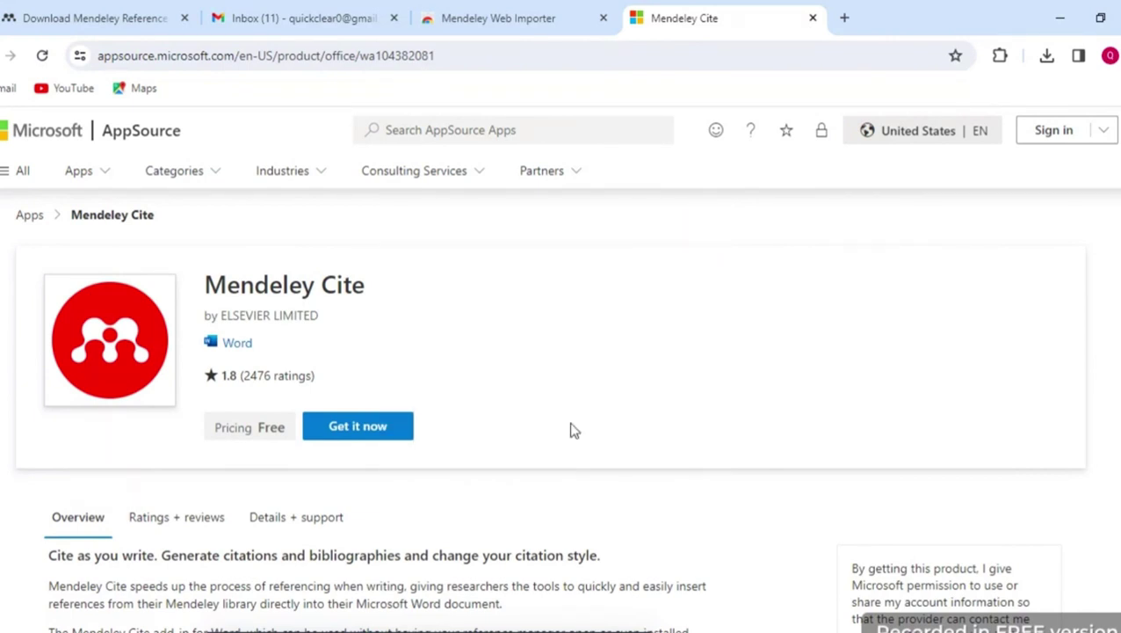
{"action": "left_click", "coordinate": [374, 430]}
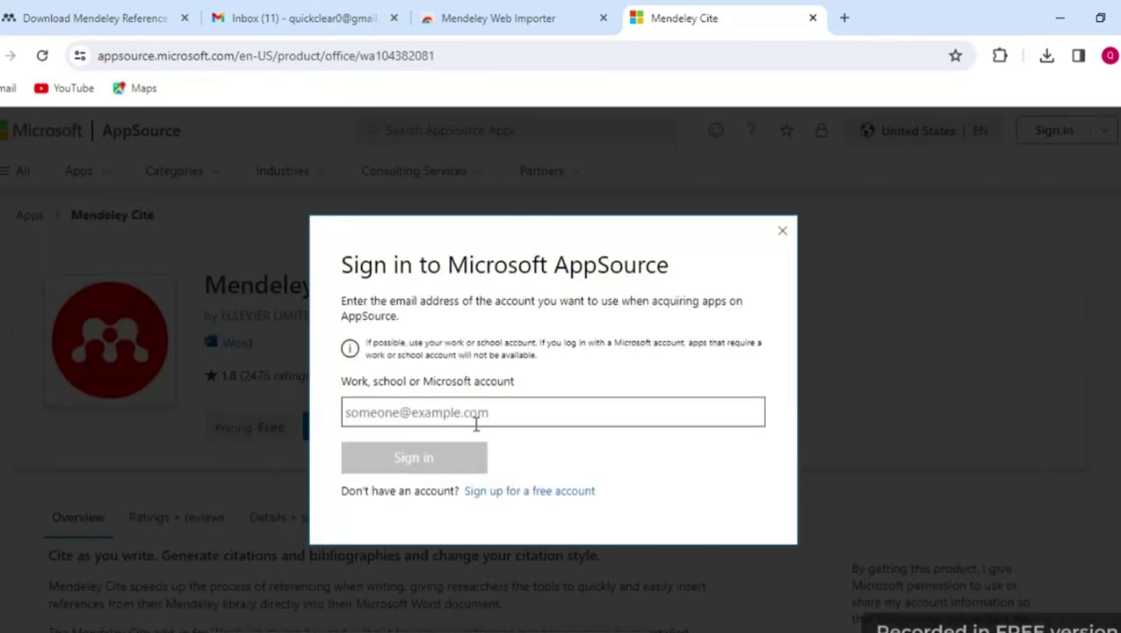
Enter the account e-mail, have a single-use sign-in code e-mailed, and switch to Gmail.
{"action": "key", "text": "ctrl+v"}
{"action": "left_click", "coordinate": [422, 463]}
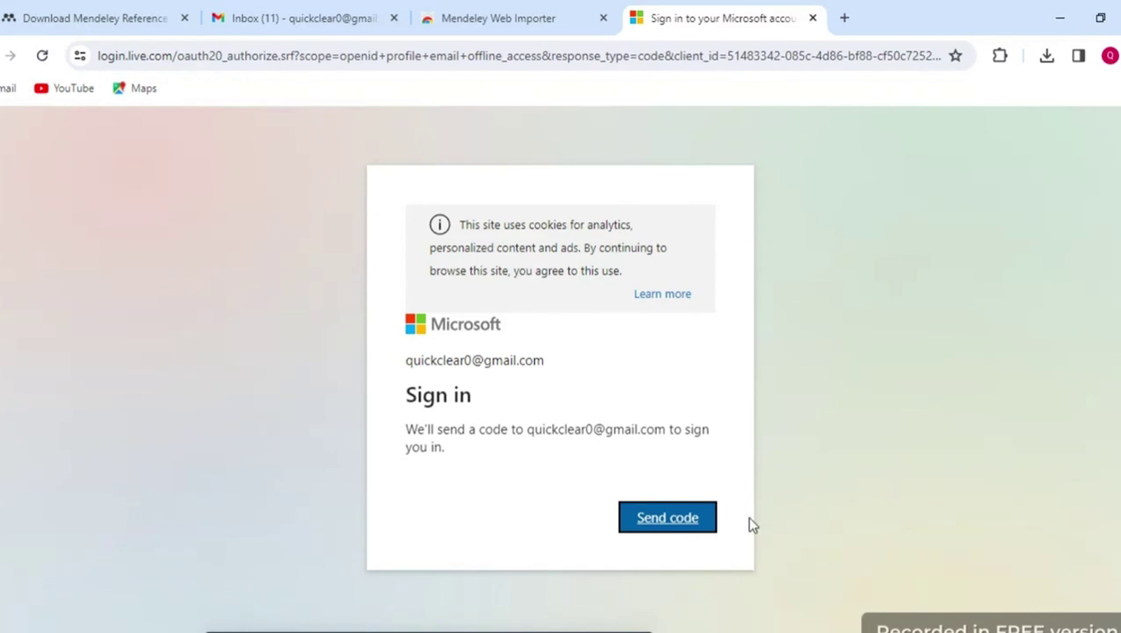
{"action": "left_click", "coordinate": [683, 517]}
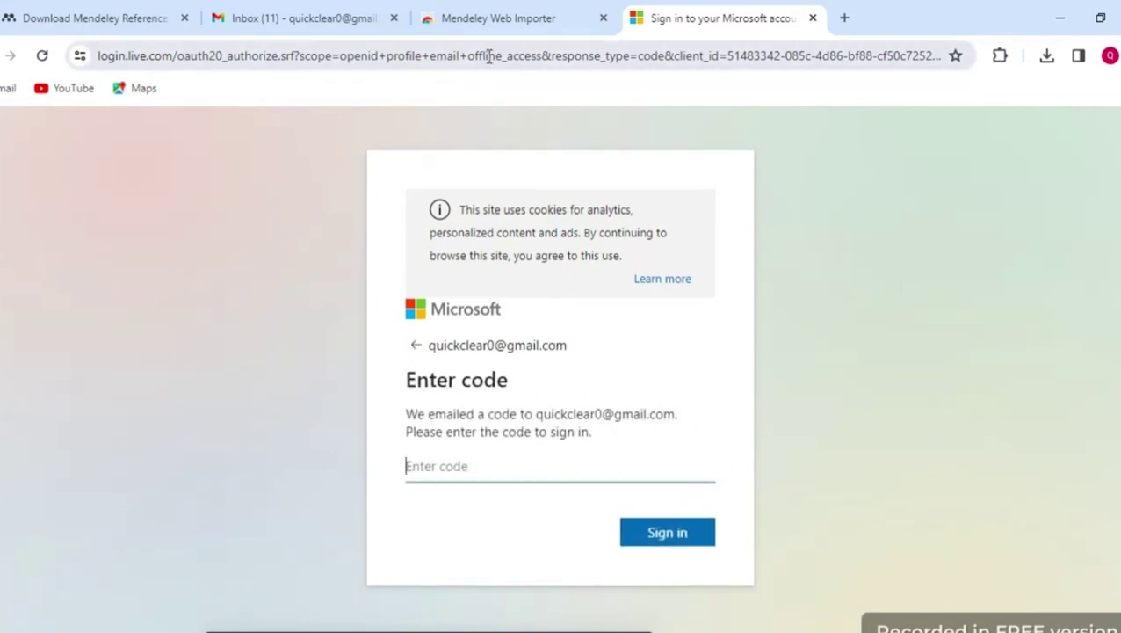
{"action": "left_click", "coordinate": [293, 11]}
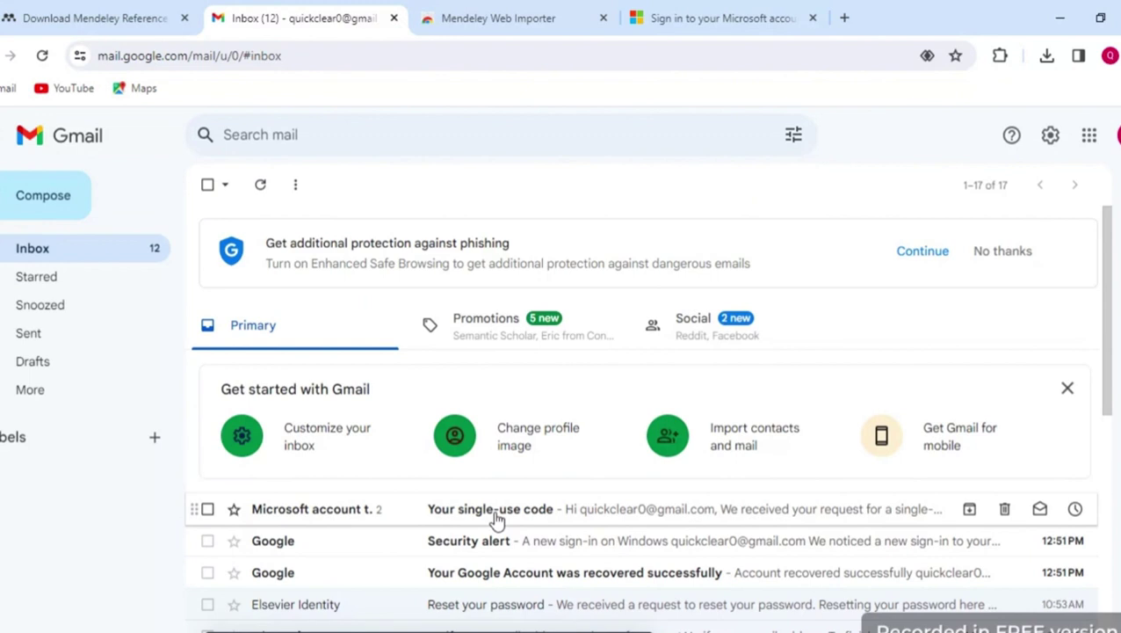
Copy the code from Microsoft's single-use code e-mail and return to the code-entry page.
{"action": "left_click", "coordinate": [472, 510]}
{"action": "left_click", "coordinate": [423, 462]}
{"action": "left_click_drag", "start_coordinate": [423, 461], "coordinate": [381, 457]}
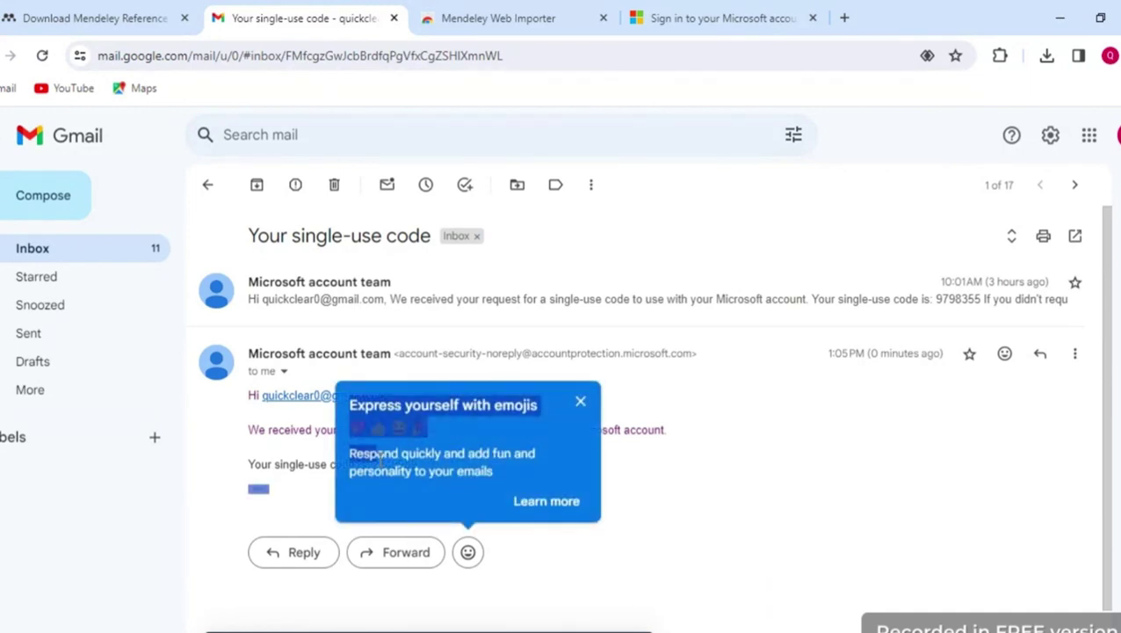
{"action": "left_click", "coordinate": [579, 400]}
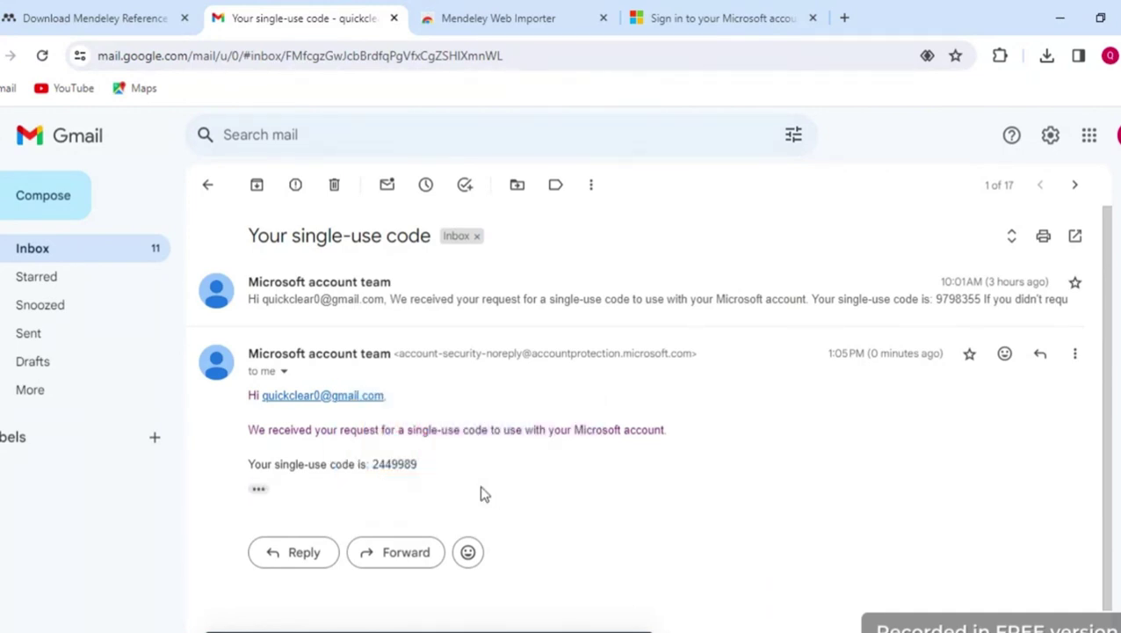
{"action": "left_click_drag", "start_coordinate": [442, 471], "coordinate": [385, 469]}
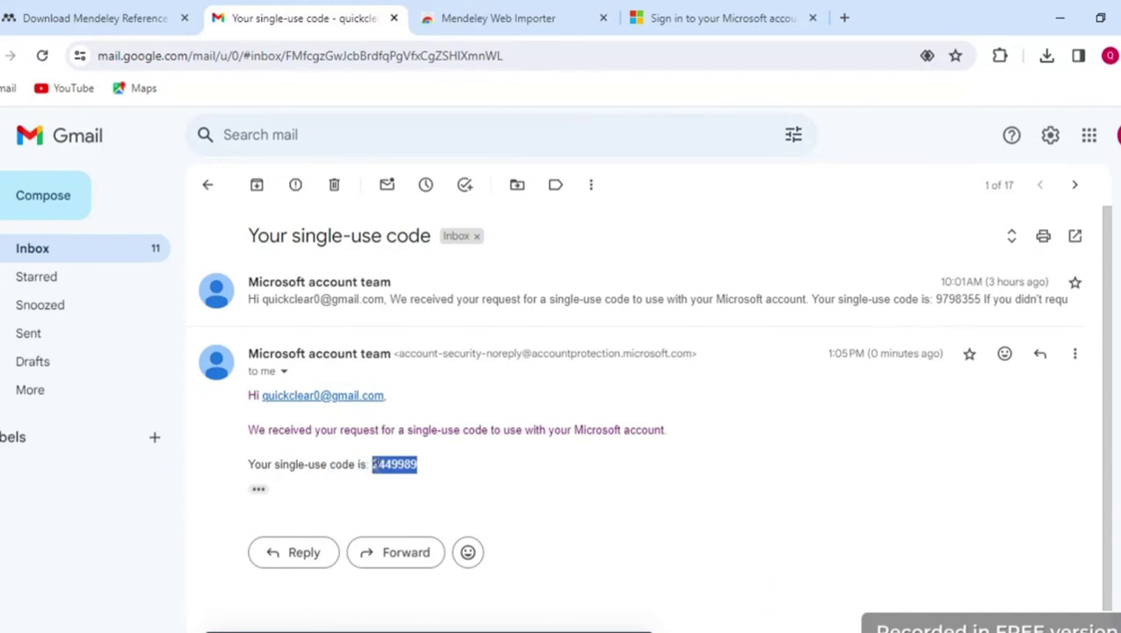
{"action": "right_click", "coordinate": [373, 465]}
{"action": "left_click", "coordinate": [419, 283]}
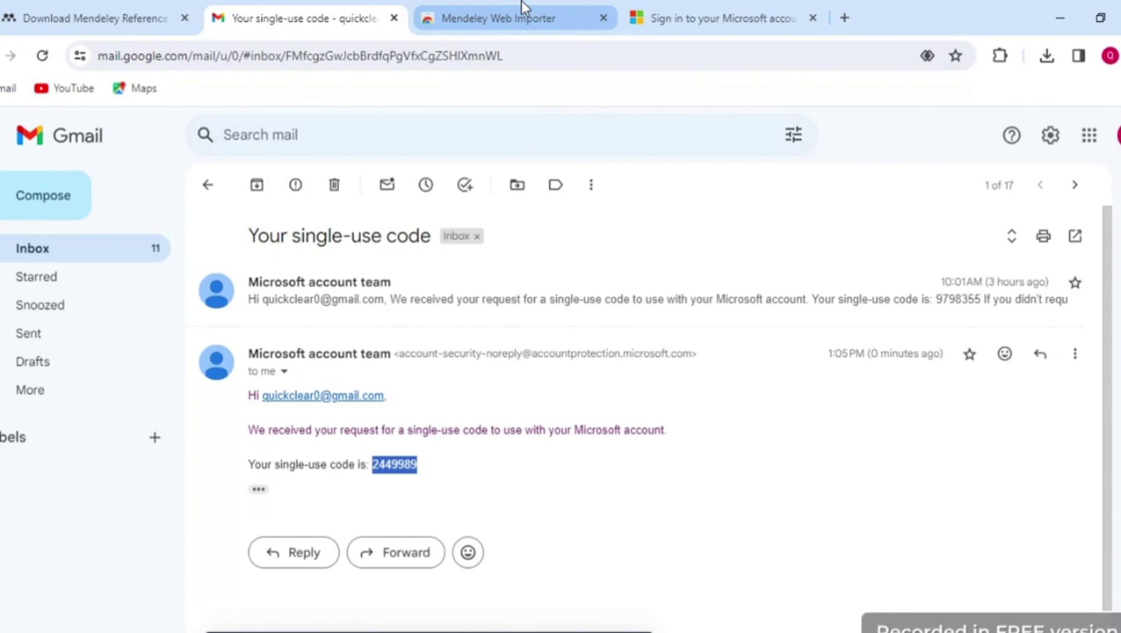
{"action": "left_click", "coordinate": [522, 9]}
{"action": "left_click", "coordinate": [742, 11]}
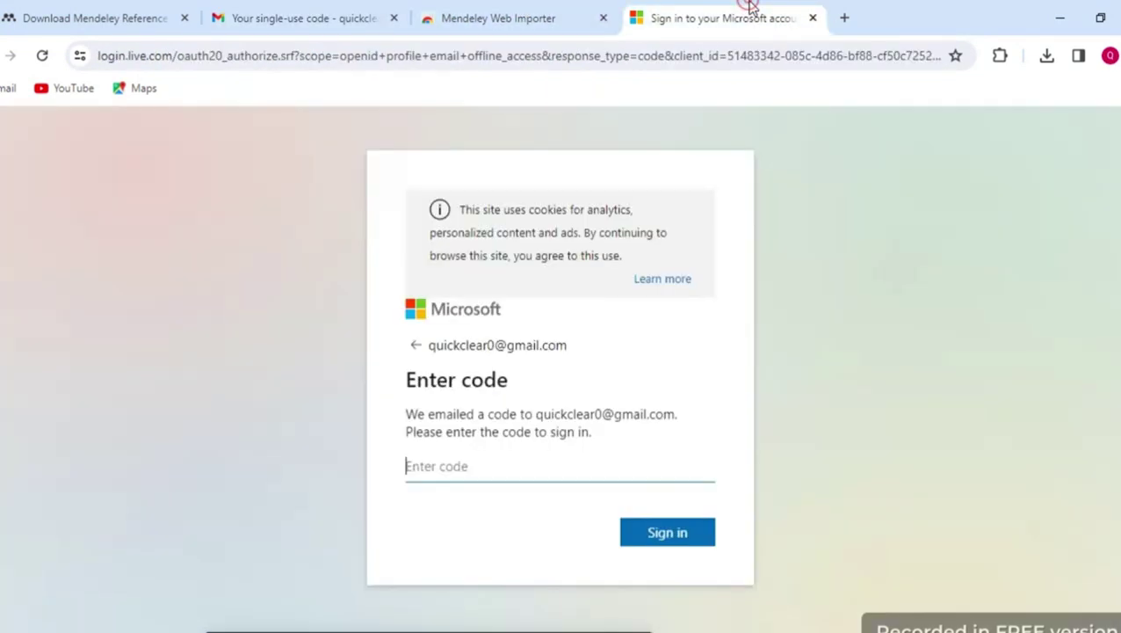
Paste the single-use code, sign in, and choose Yes to stay signed in.
{"action": "right_click", "coordinate": [456, 472]}
{"action": "left_click", "coordinate": [493, 274]}
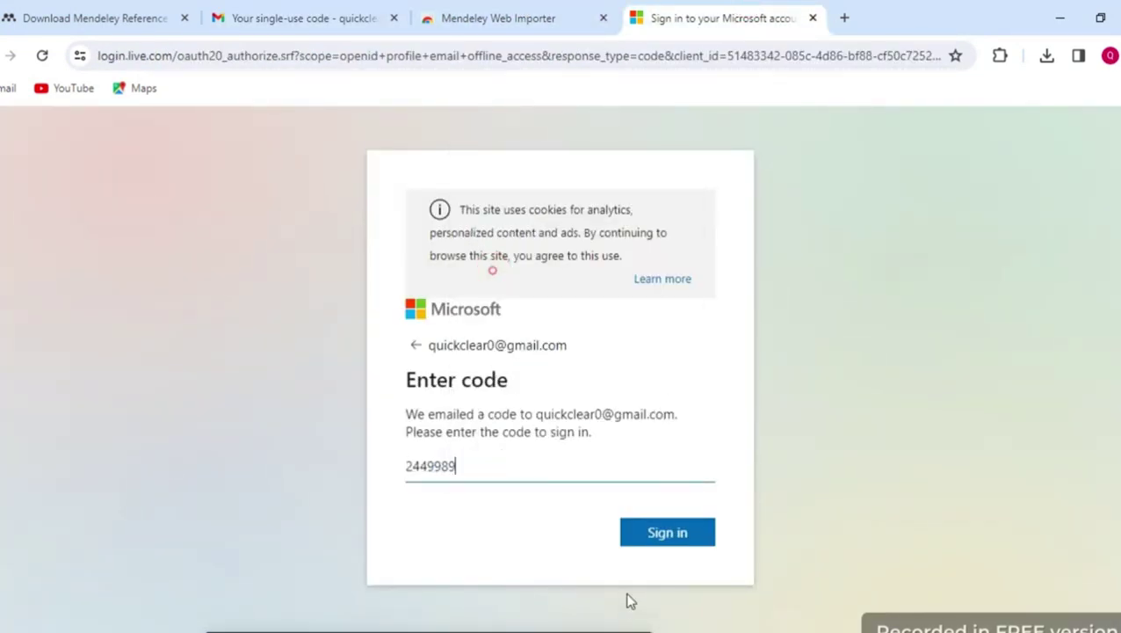
{"action": "left_click", "coordinate": [655, 540]}
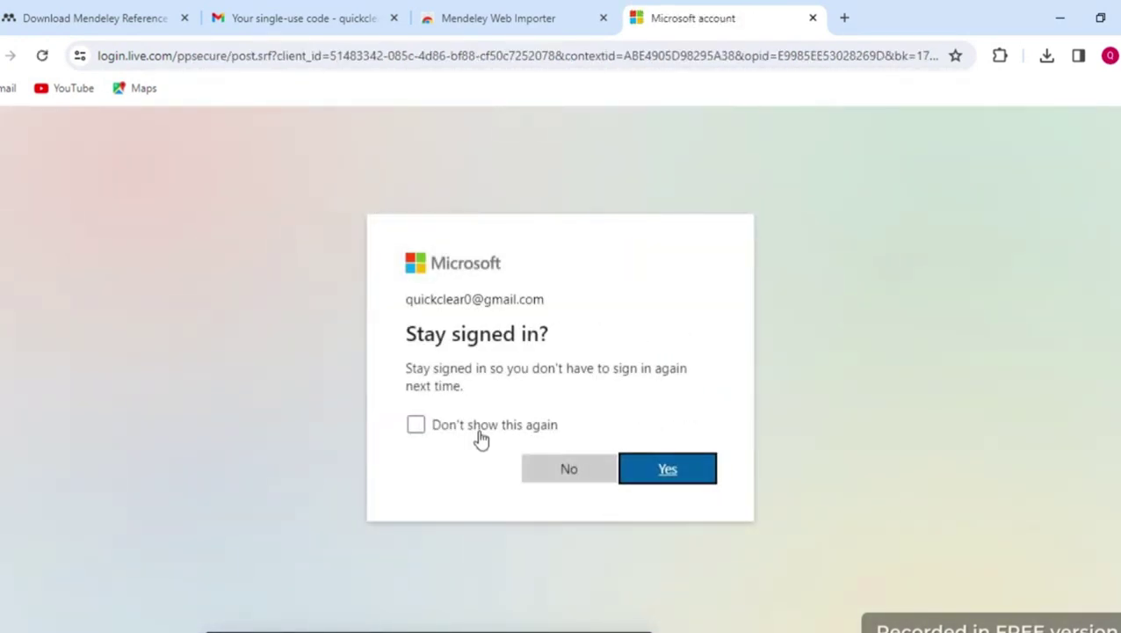
{"action": "left_click", "coordinate": [666, 478]}
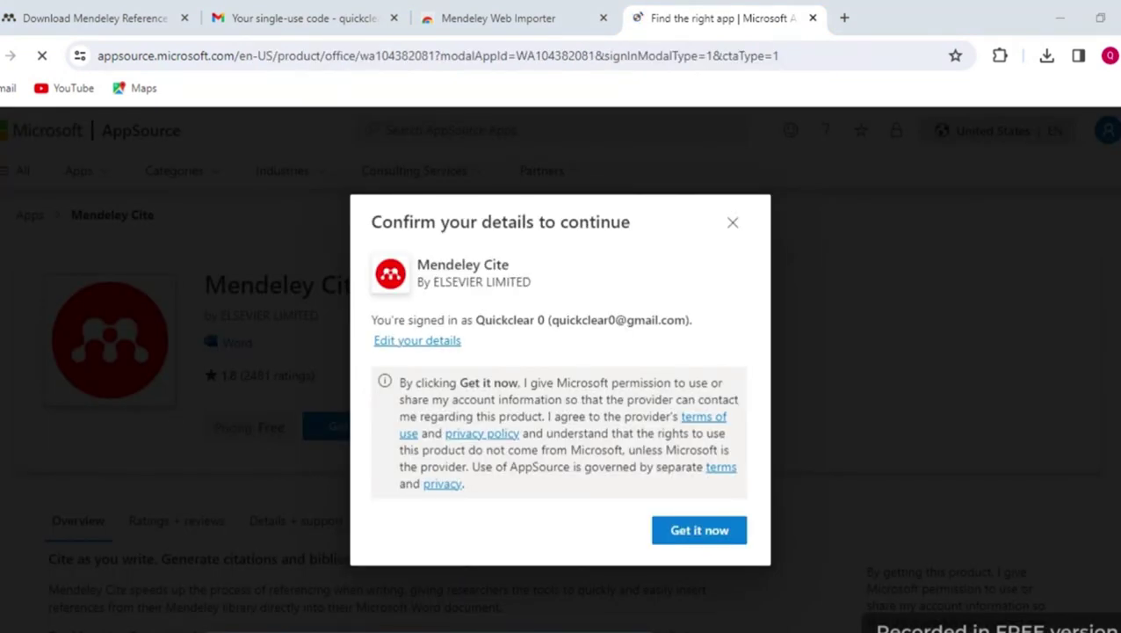
Confirm getting Mendeley Cite and continue with the already signed-in Microsoft account.
{"action": "left_click", "coordinate": [693, 534]}
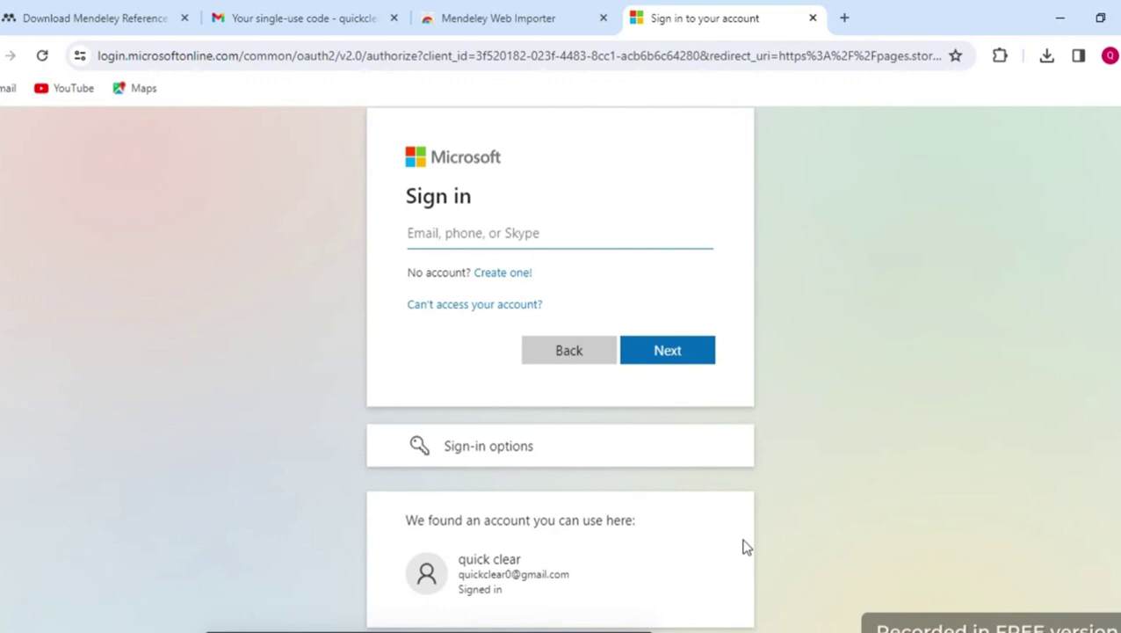
{"action": "left_click", "coordinate": [477, 591]}
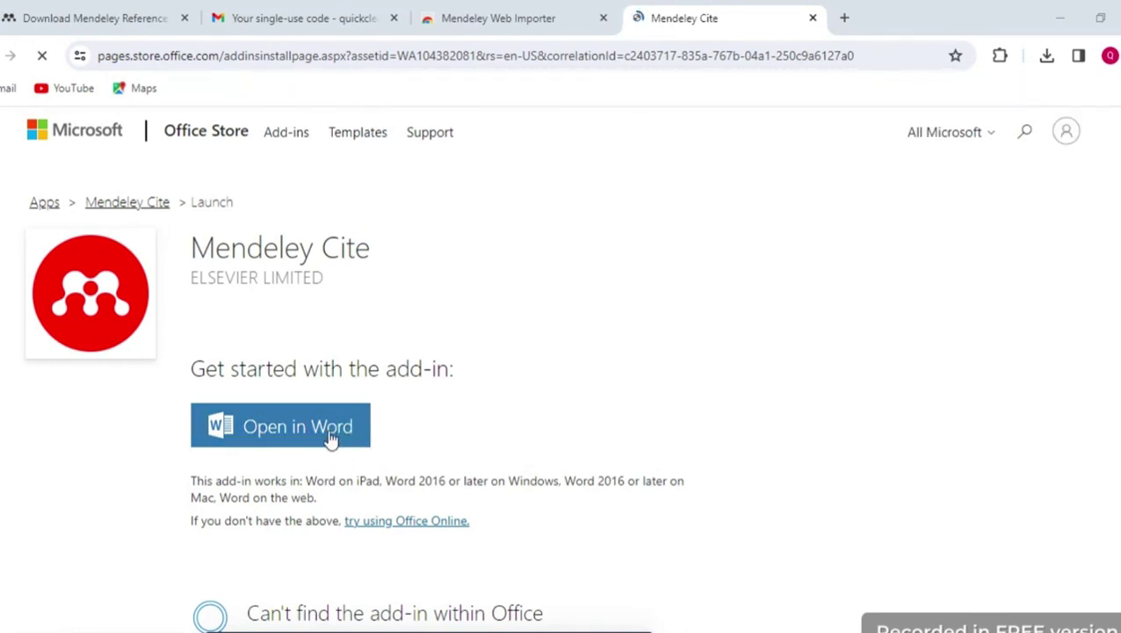
Launch Mendeley Cite in Word, always allowing the store to open Word links.
{"action": "left_click", "coordinate": [291, 431]}
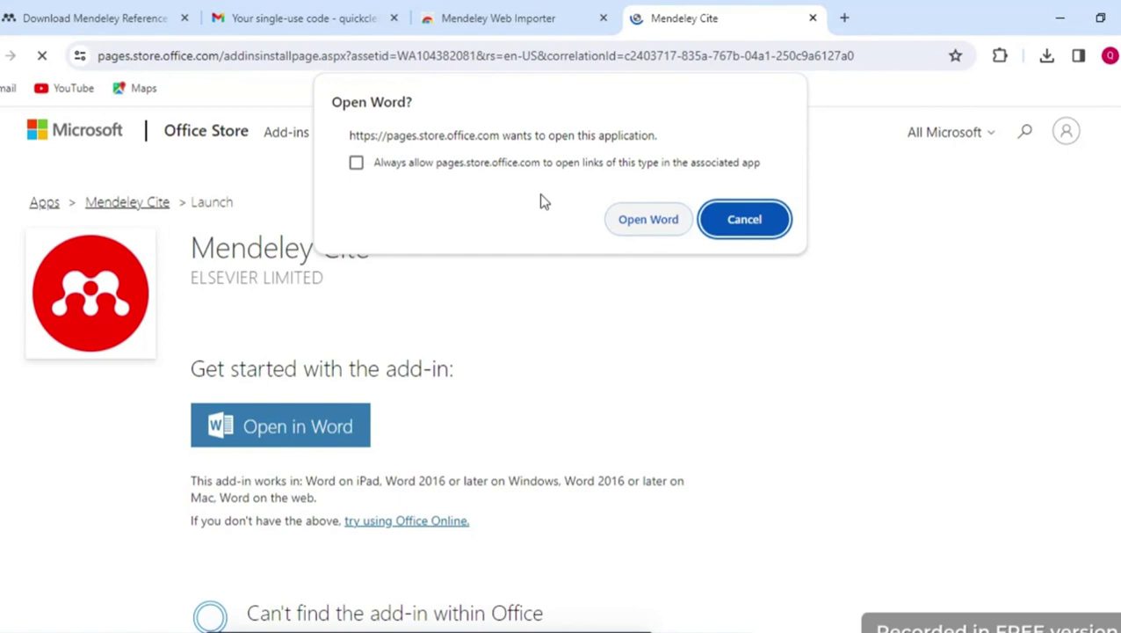
{"action": "left_click", "coordinate": [429, 167]}
{"action": "left_click", "coordinate": [631, 228]}
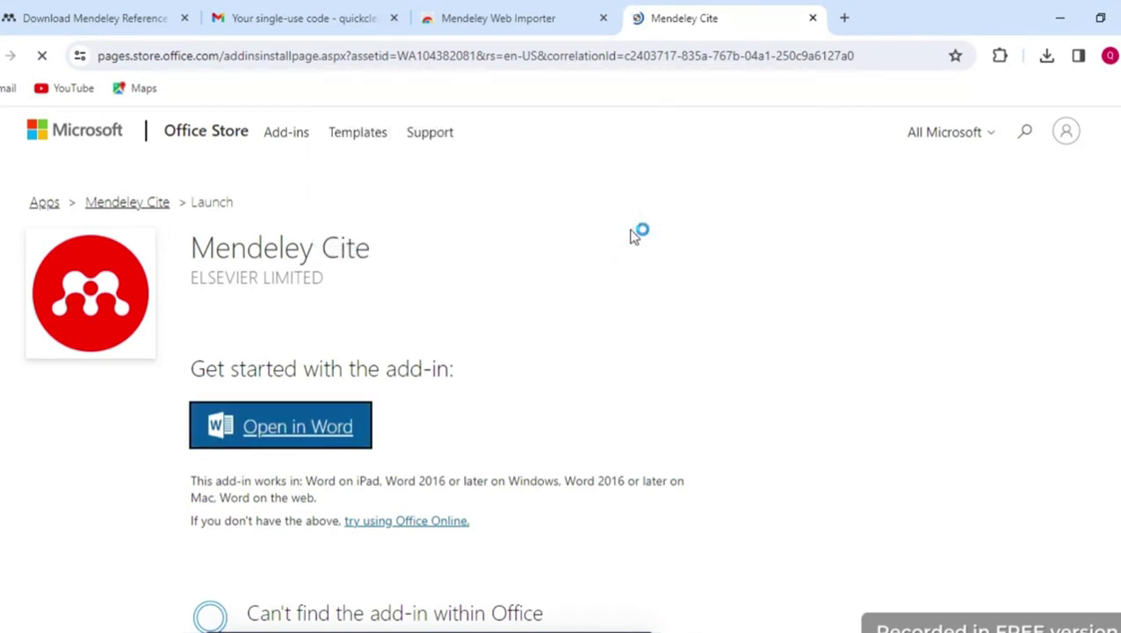
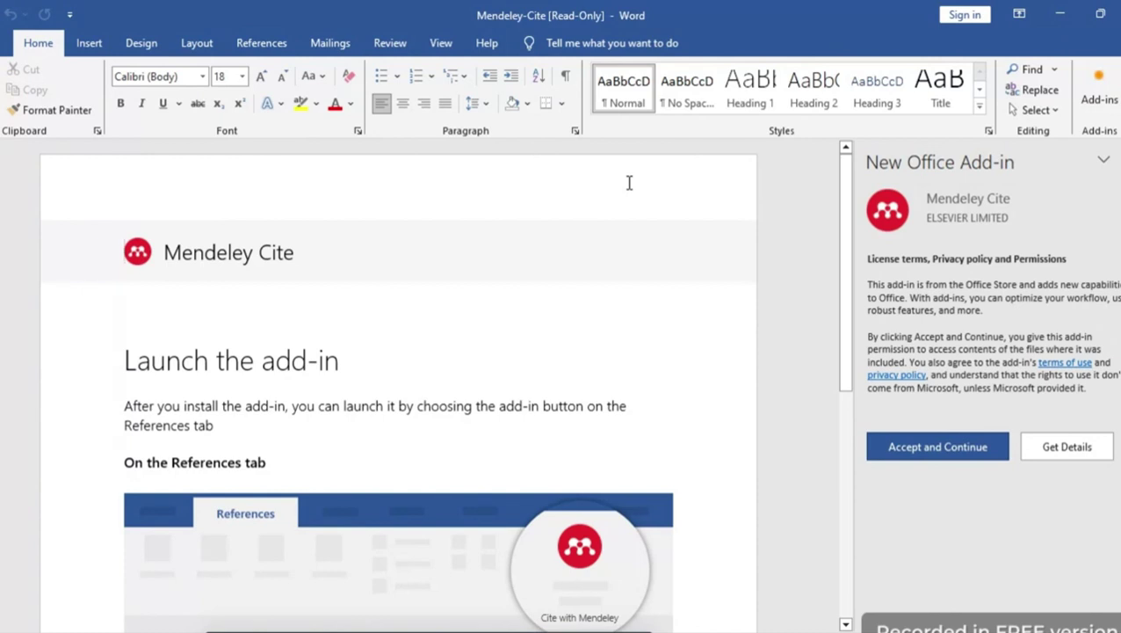
Accept the Mendeley Cite add-in terms, dismiss its intro tip, and choose Get started to sign in.
{"action": "left_click", "coordinate": [936, 454]}
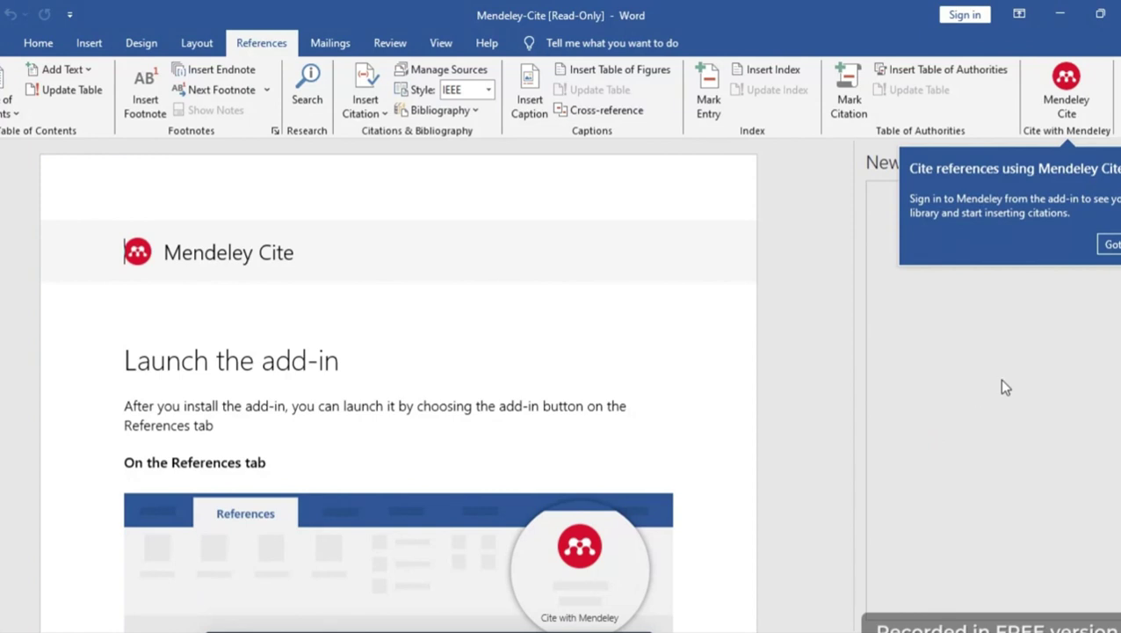
{"action": "left_click", "coordinate": [1112, 245]}
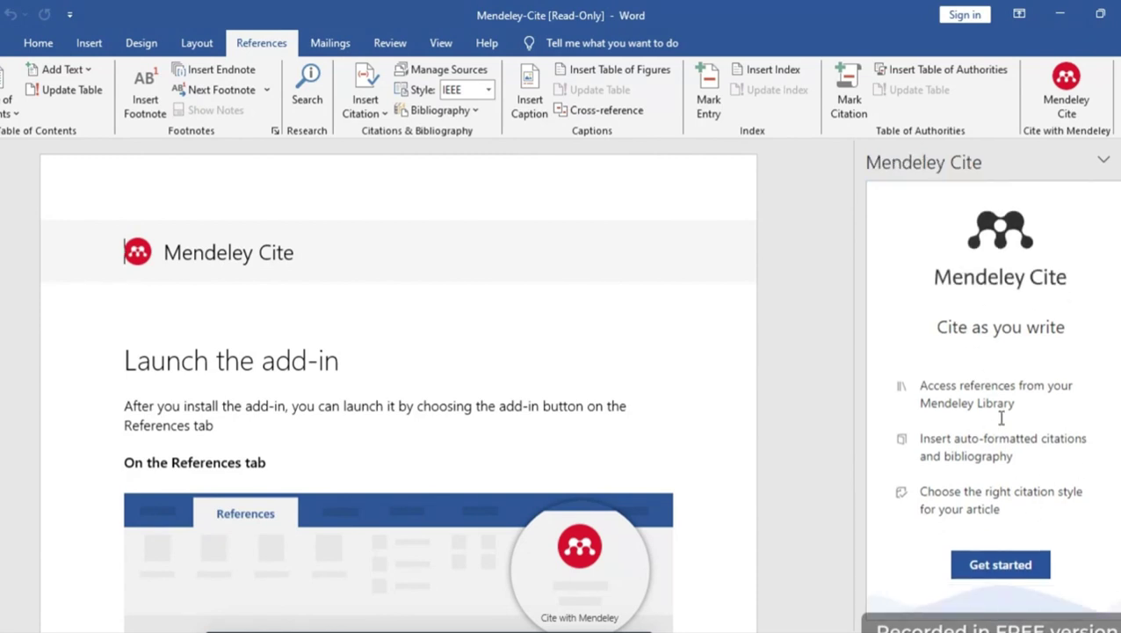
{"action": "left_click", "coordinate": [997, 569]}
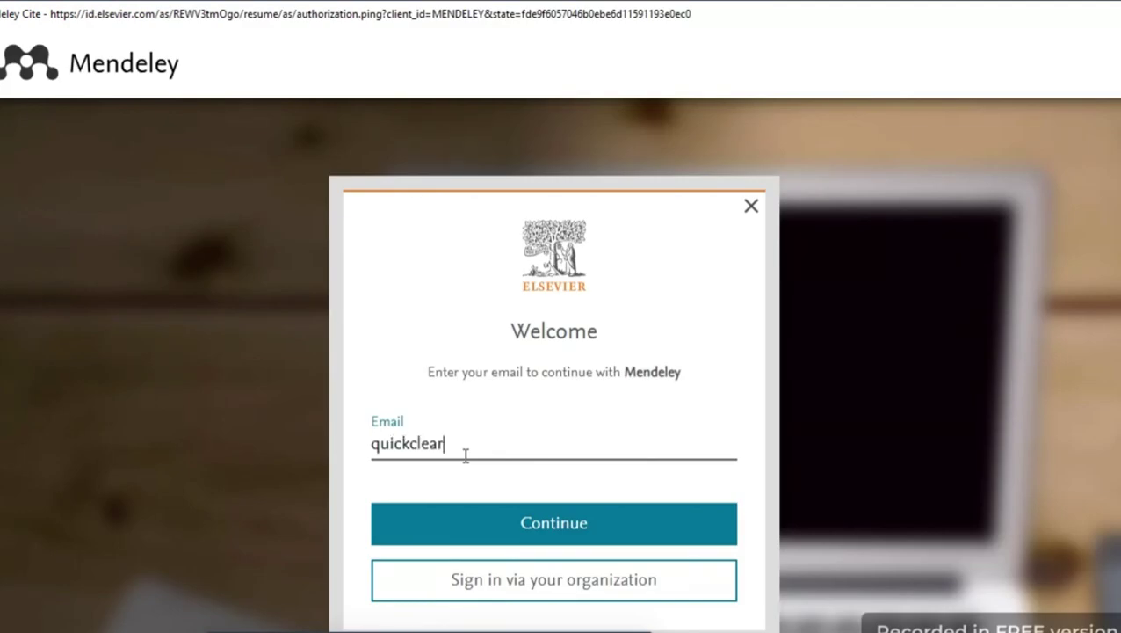
Enter the Mendeley account e-mail, fixing one mistyped character, and continue the sign-in.
{"action": "left_click", "coordinate": [466, 455]}
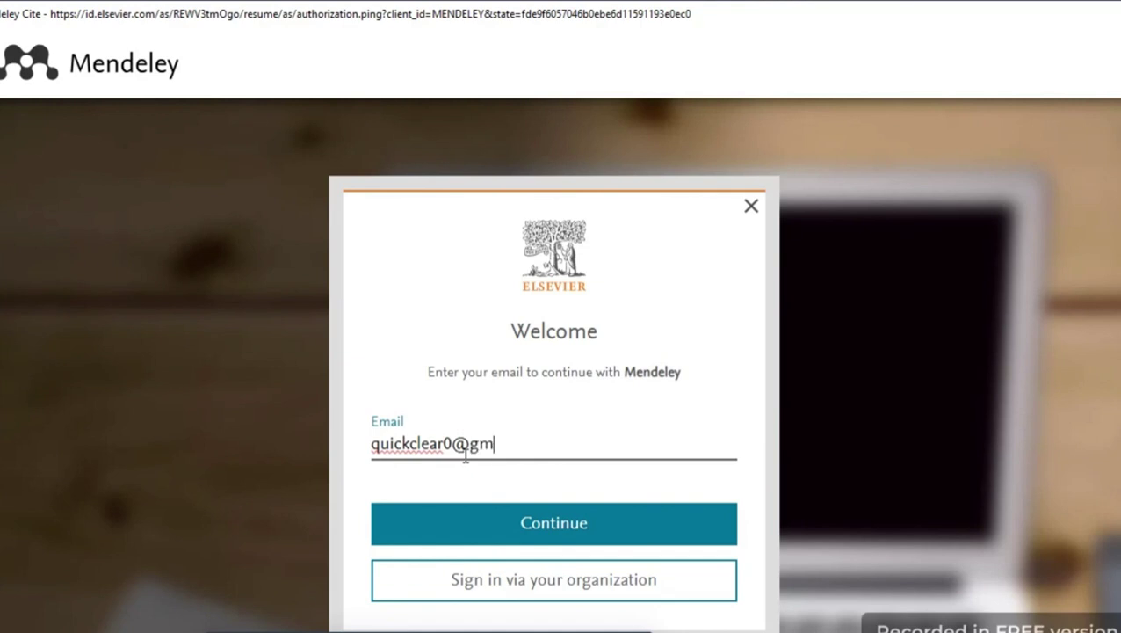
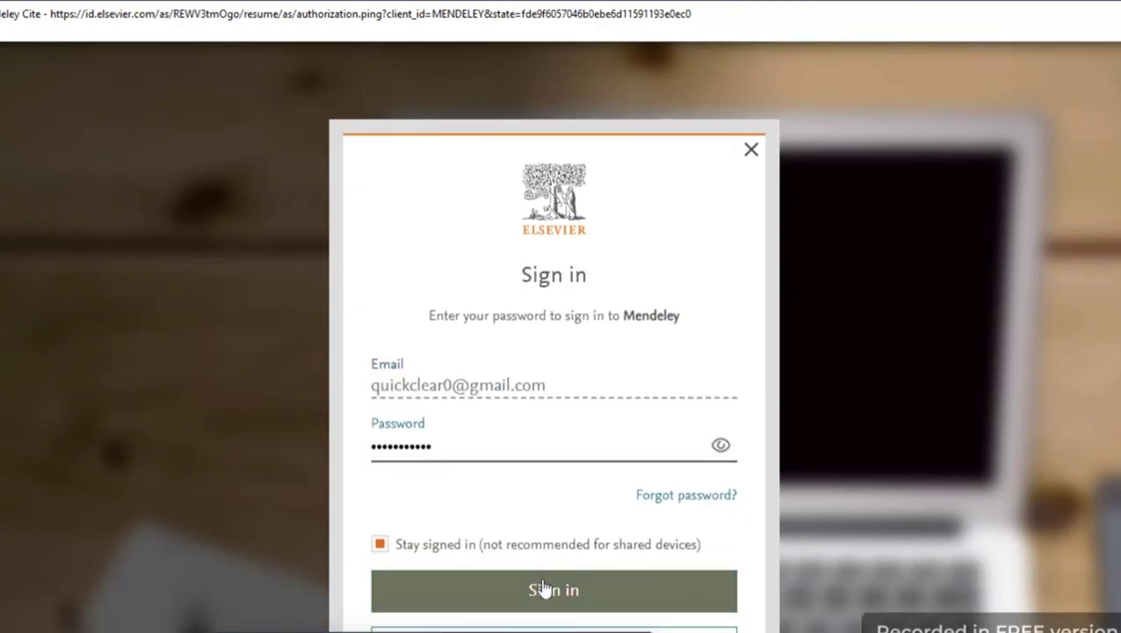
{"action": "left_click", "coordinate": [544, 587]}
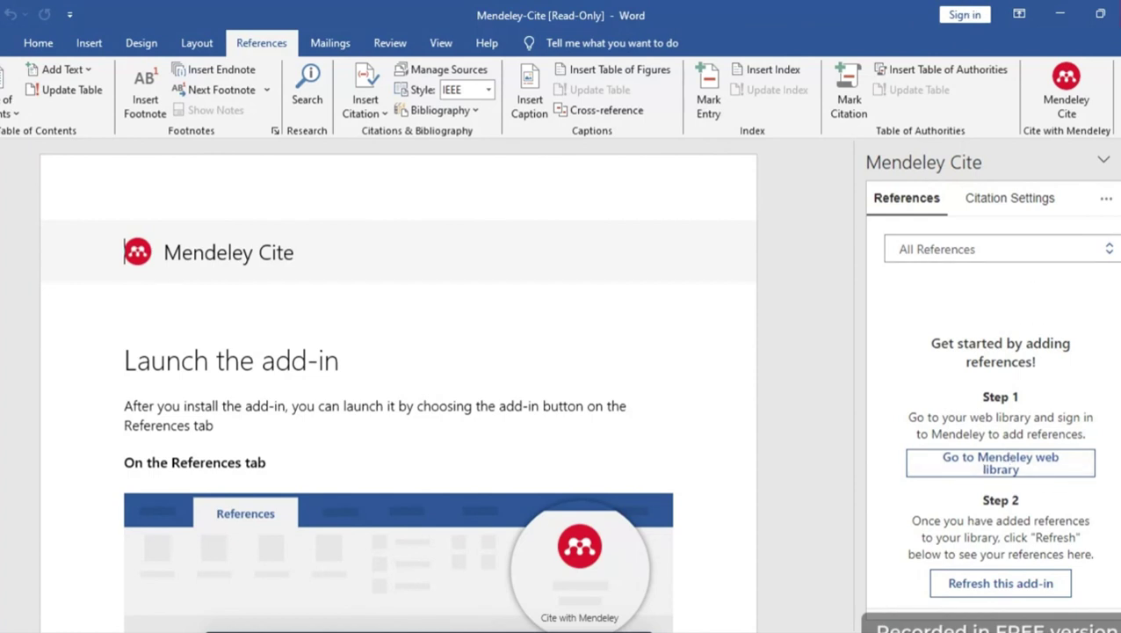
Close Mendeley-Cite with Don't Save, then launch Word from Start search with a blank document.
{"action": "key", "text": "alt+F4"}
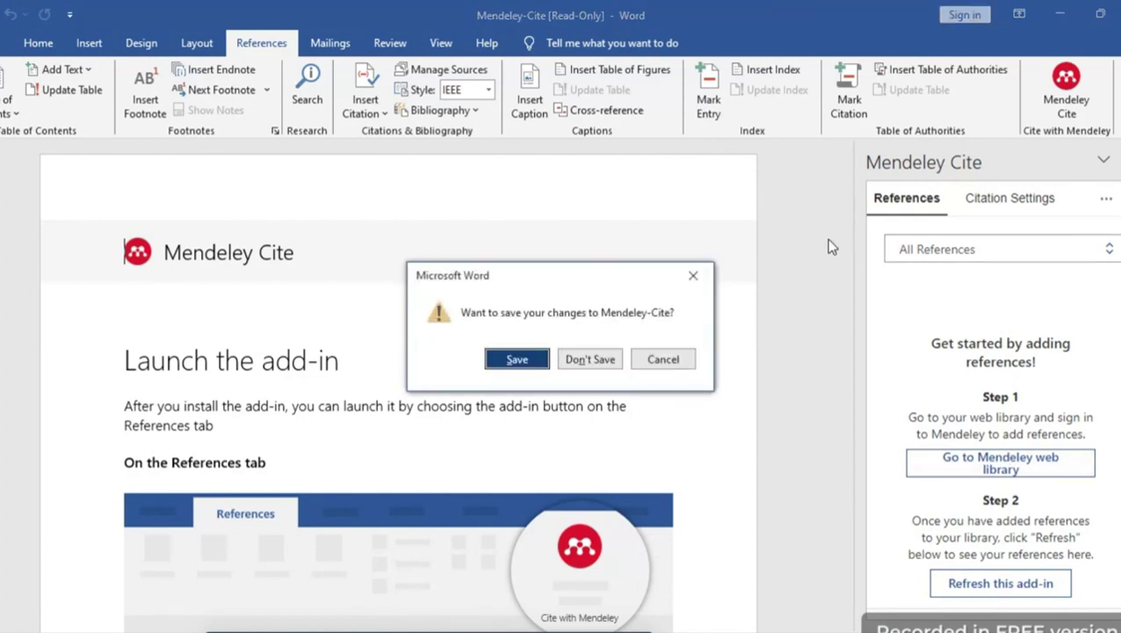
{"action": "left_click", "coordinate": [590, 359]}
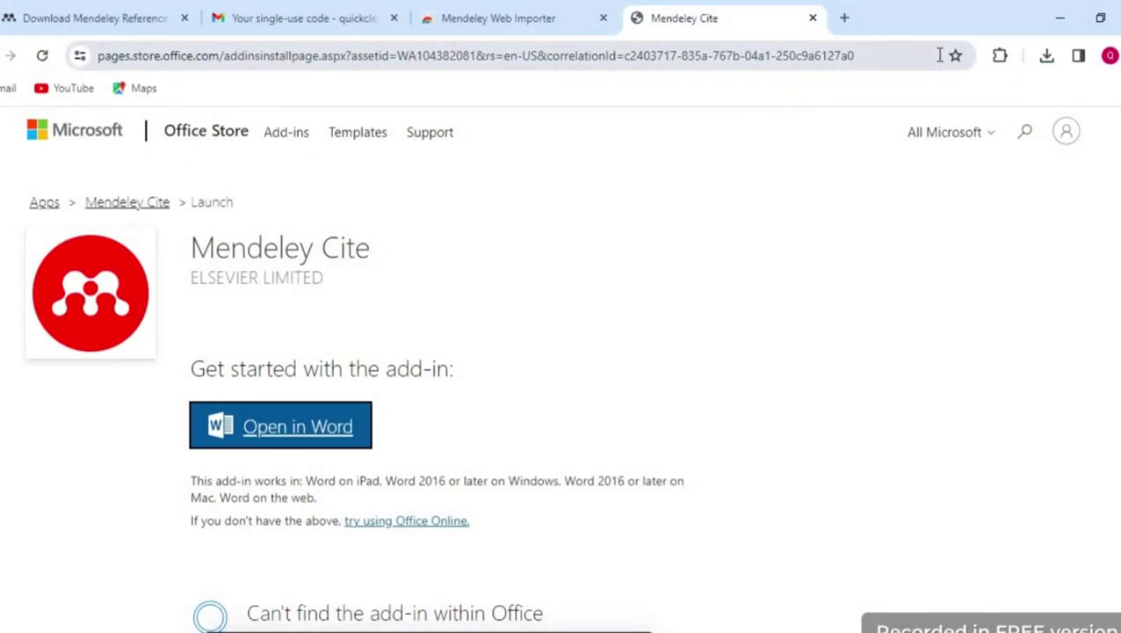
{"action": "left_click", "coordinate": [1060, 18]}
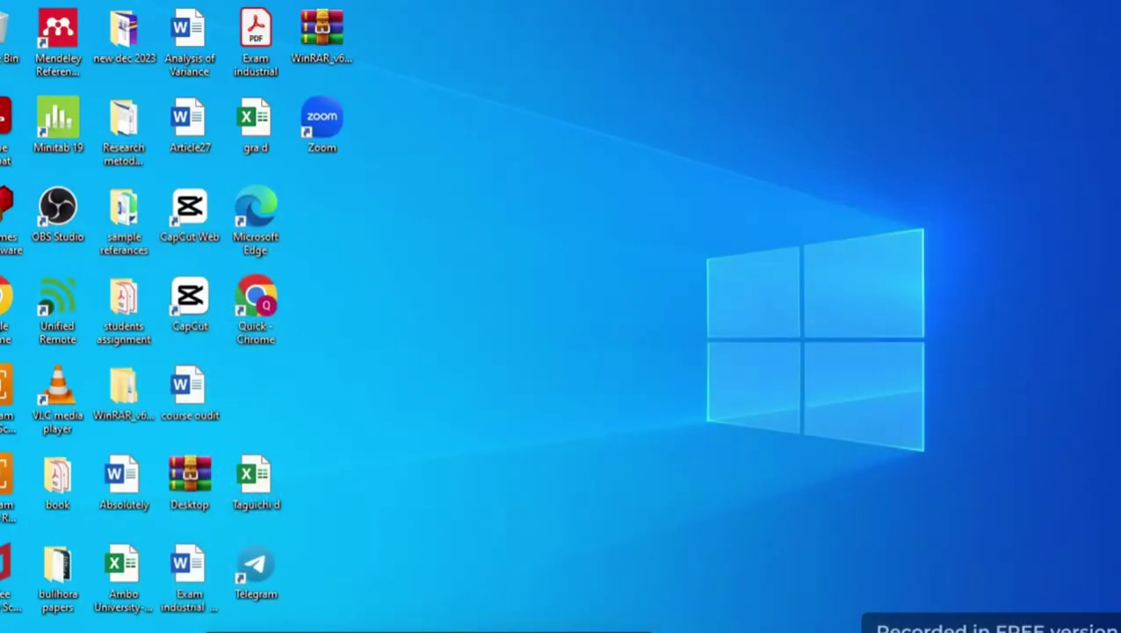
{"action": "key", "text": "super"}
{"action": "type", "text": "word"}
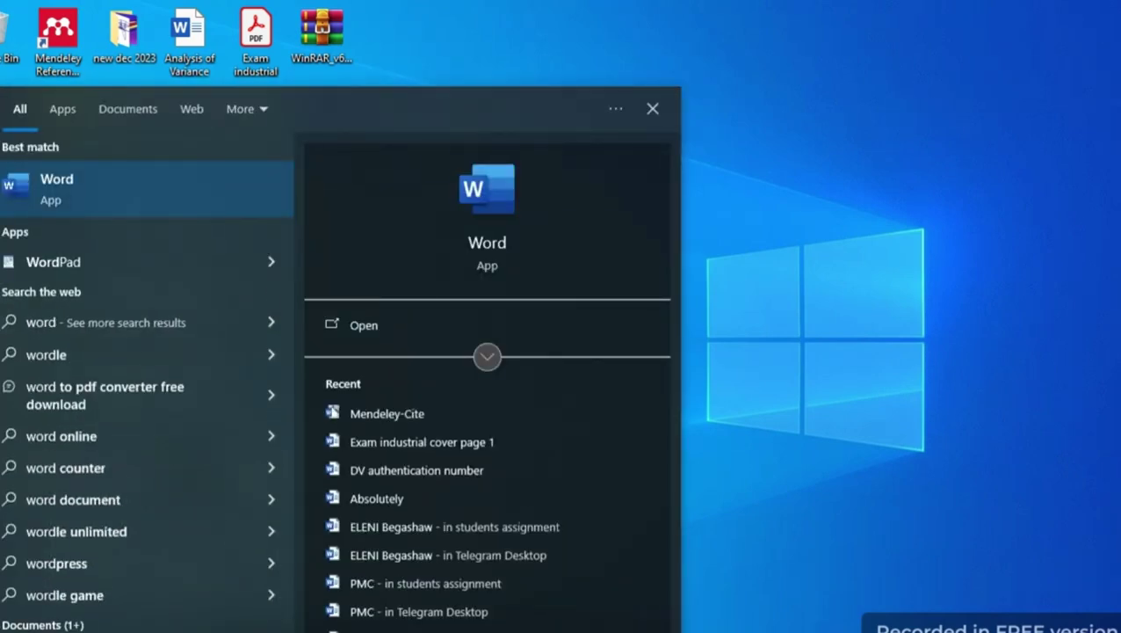
{"action": "left_click", "coordinate": [58, 201]}
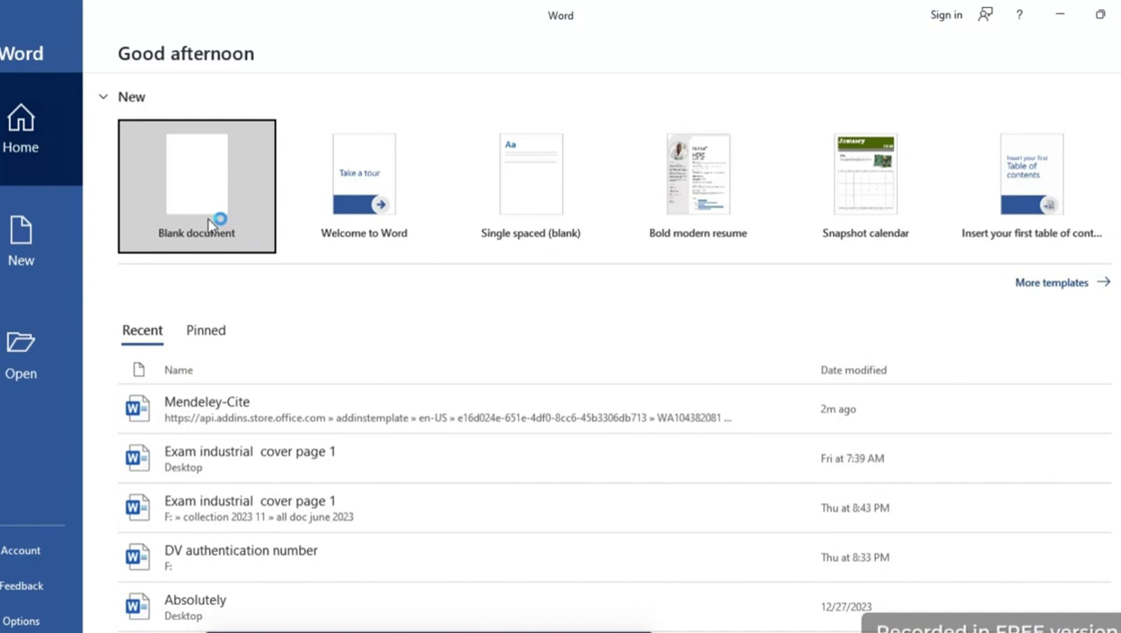
{"action": "left_click", "coordinate": [184, 200]}
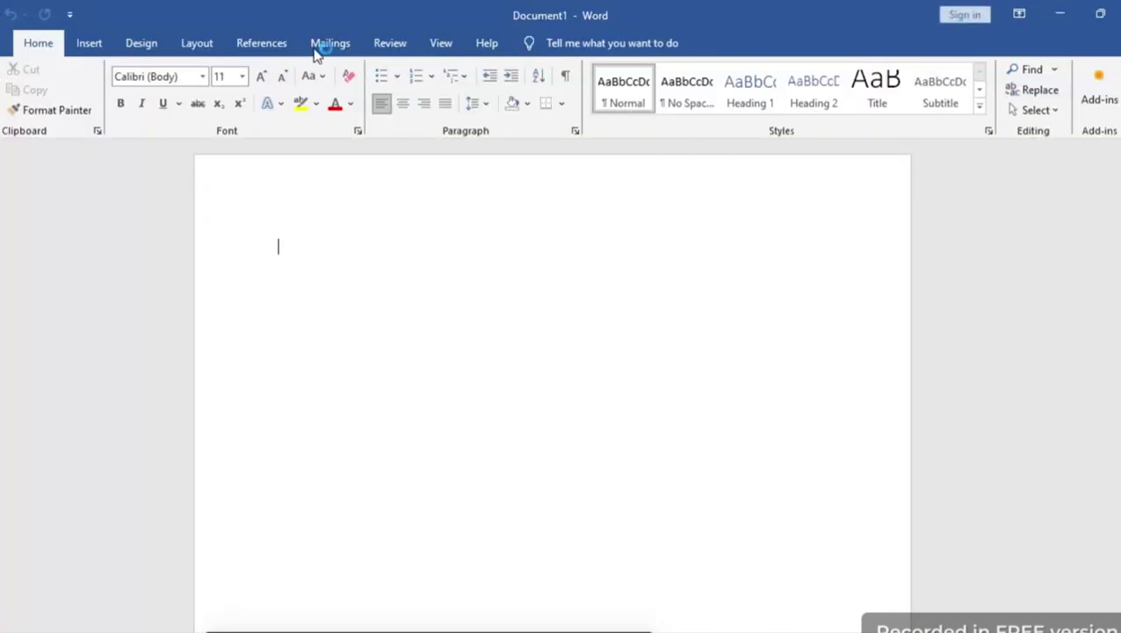
Launch Mendeley Cite from References and look over Article27's first Introduction paragraphs.
{"action": "left_click", "coordinate": [278, 45]}
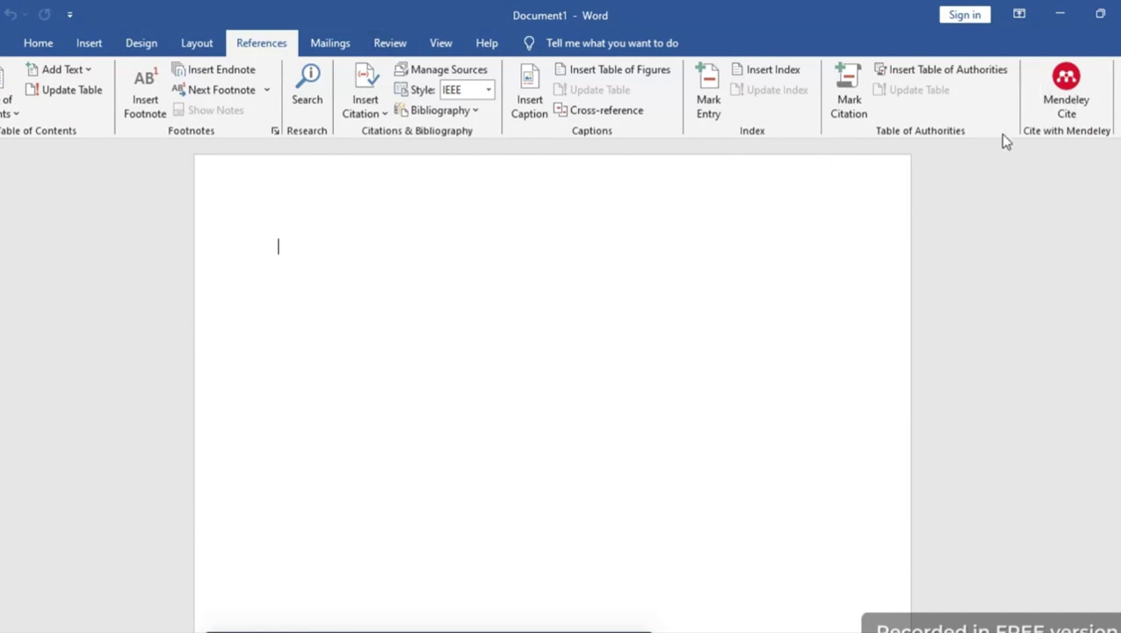
{"action": "left_click", "coordinate": [1067, 111]}
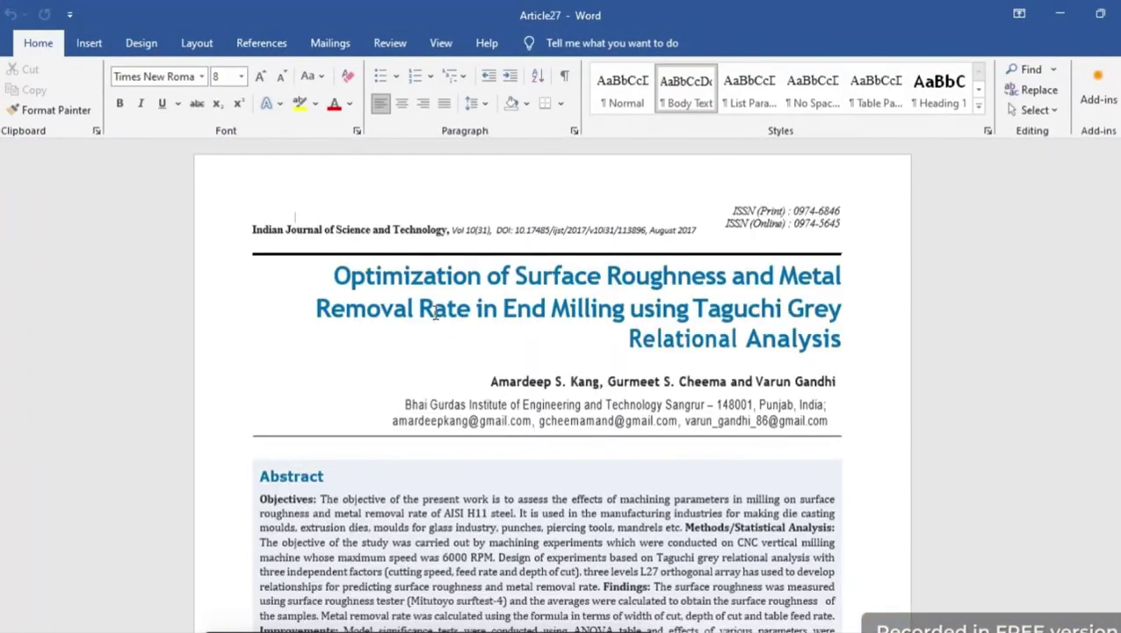
{"action": "scroll", "coordinate": [530, 419], "scroll_direction": "down", "scroll_amount": 5}
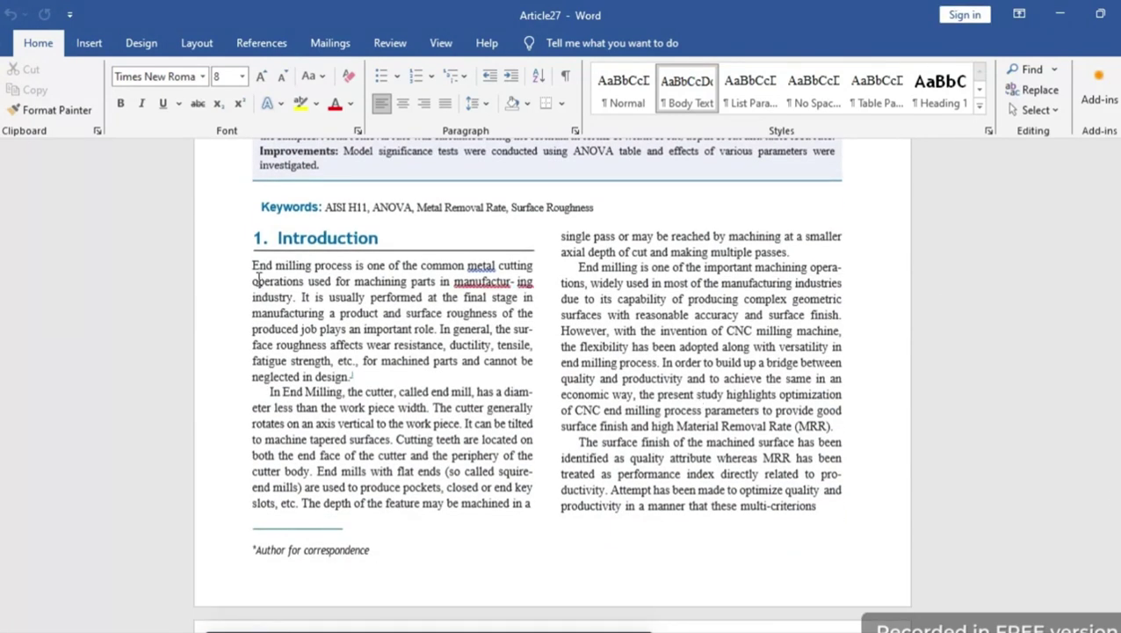
{"action": "left_click_drag", "start_coordinate": [258, 277], "coordinate": [518, 505]}
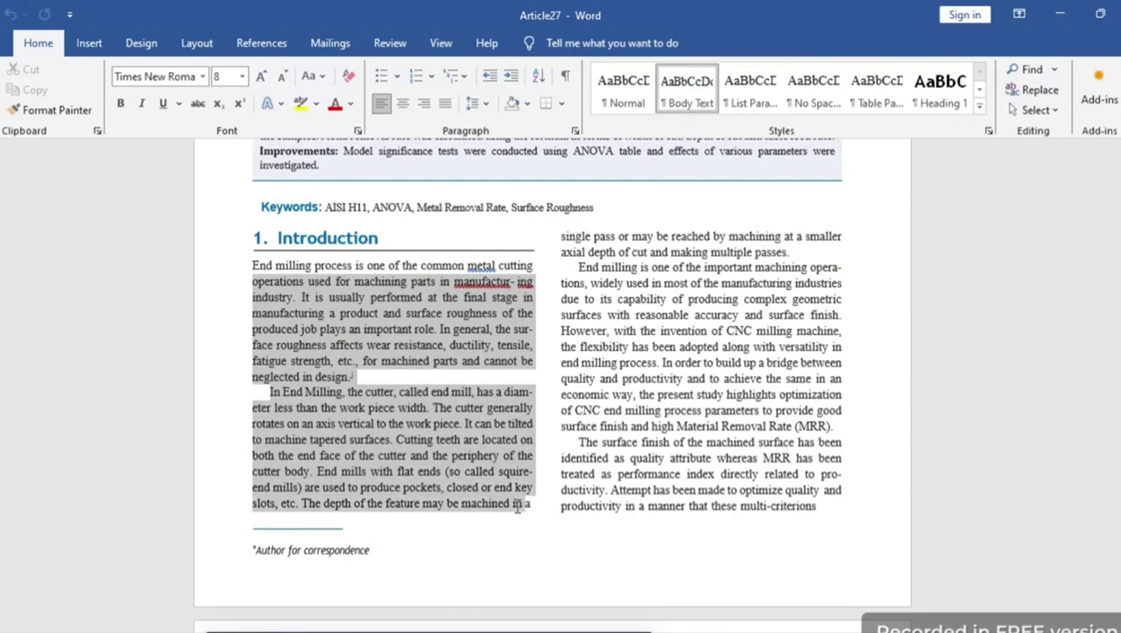
{"action": "right_click", "coordinate": [422, 406]}
{"action": "left_click", "coordinate": [868, 340]}
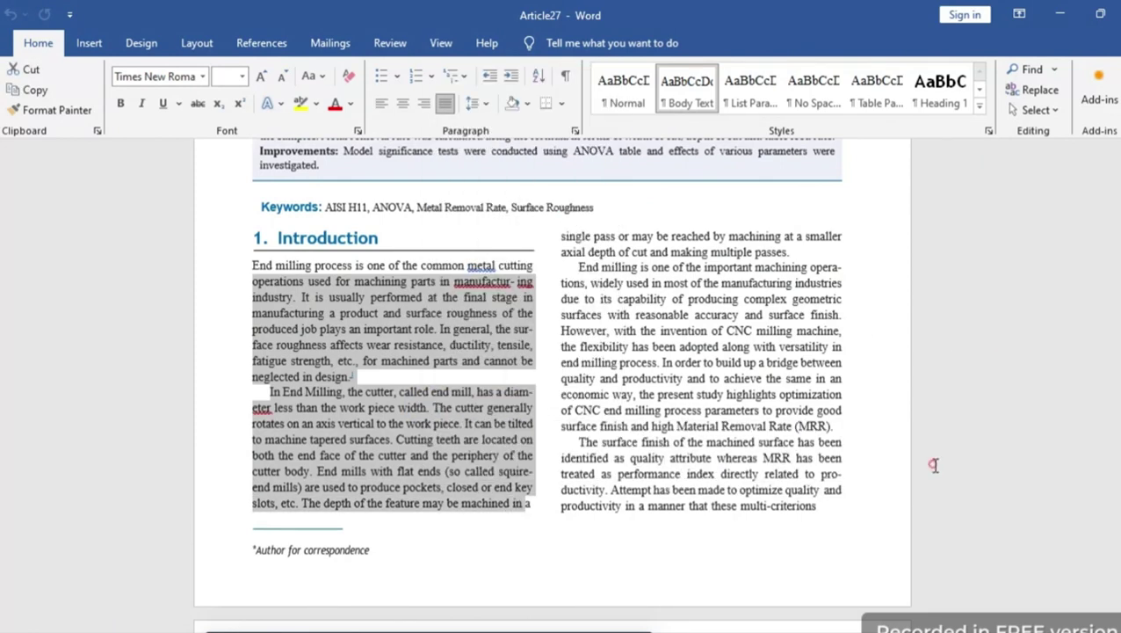
{"action": "left_click", "coordinate": [931, 462]}
Delete a character after 'design', then copy the paragraph beginning 'The surface finish'.
{"action": "scroll", "coordinate": [1113, 625], "scroll_direction": "up", "scroll_amount": 6}
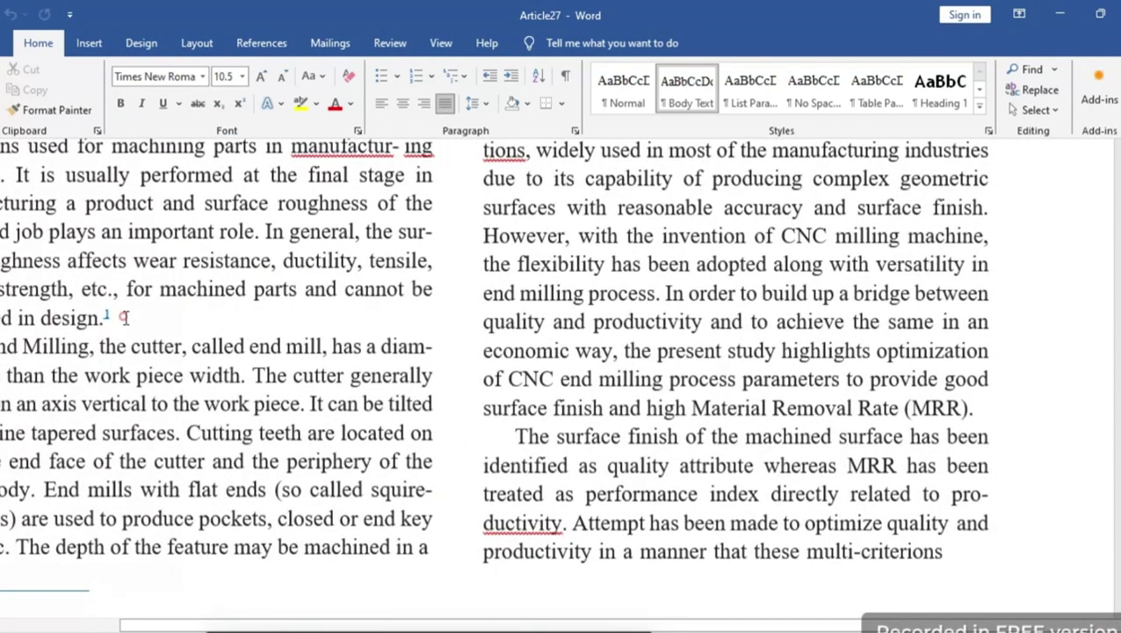
{"action": "left_click", "coordinate": [124, 319]}
{"action": "key", "text": "BackSpace"}
{"action": "left_click_drag", "start_coordinate": [518, 431], "coordinate": [955, 413]}
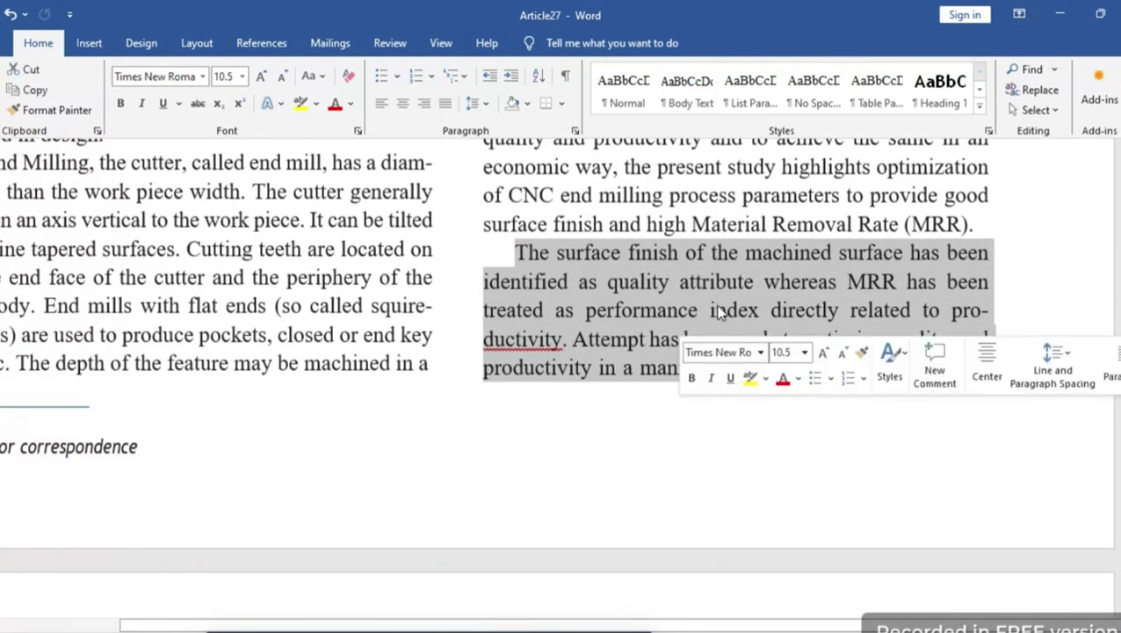
{"action": "right_click", "coordinate": [721, 307]}
{"action": "left_click", "coordinate": [761, 369]}
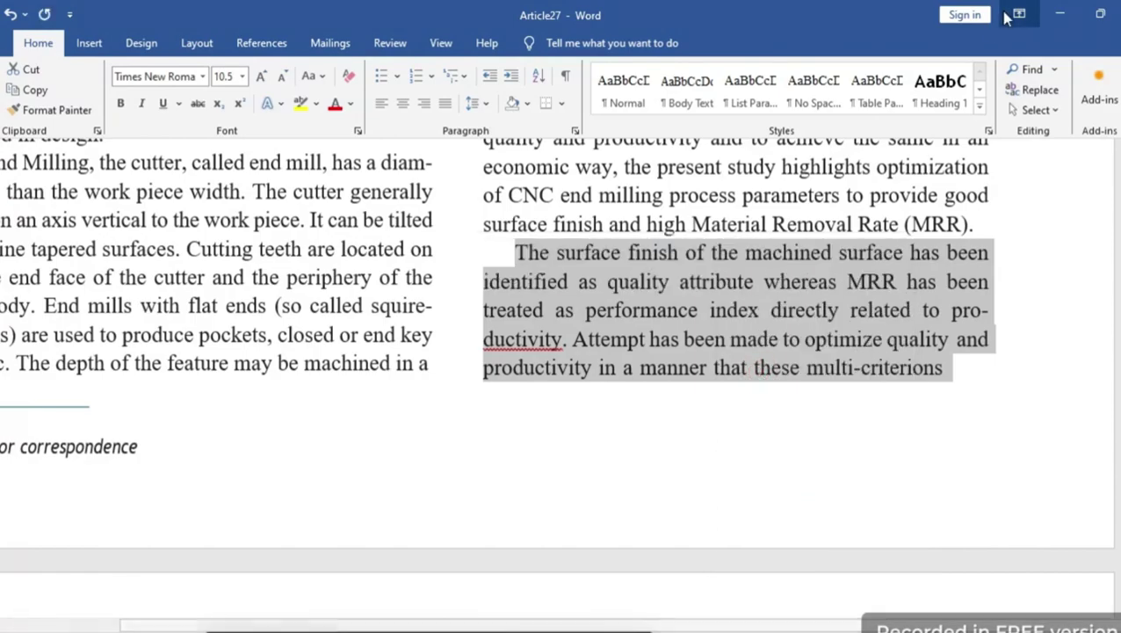
{"action": "left_click", "coordinate": [1055, 16]}
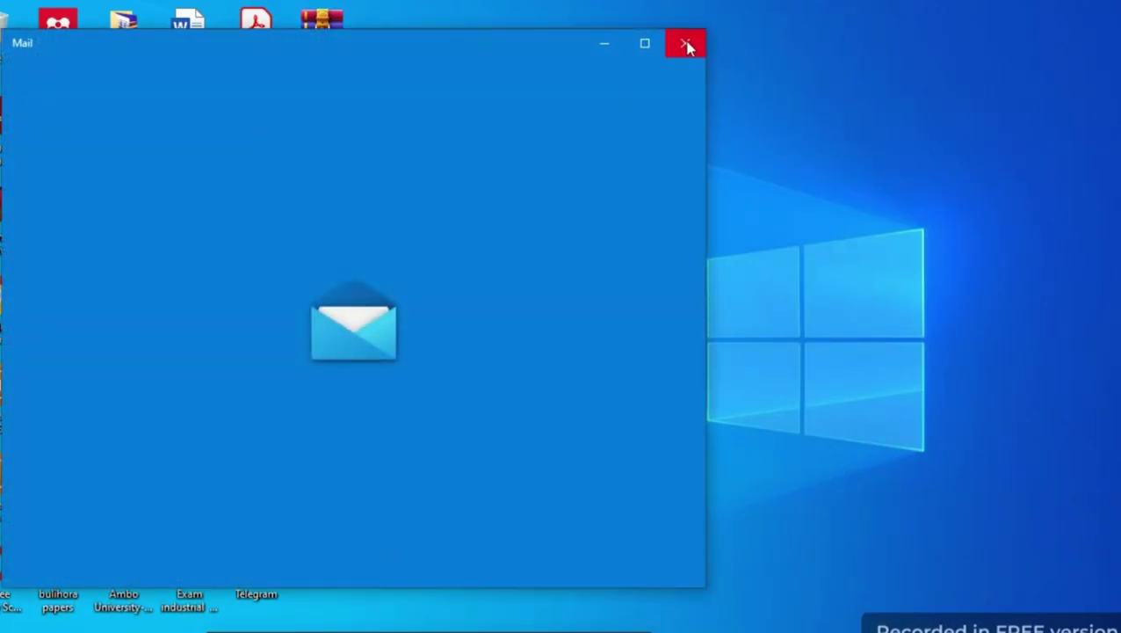
Close Mail and relaunch Word from Start search as a maximized blank Document2.
{"action": "left_click", "coordinate": [686, 42]}
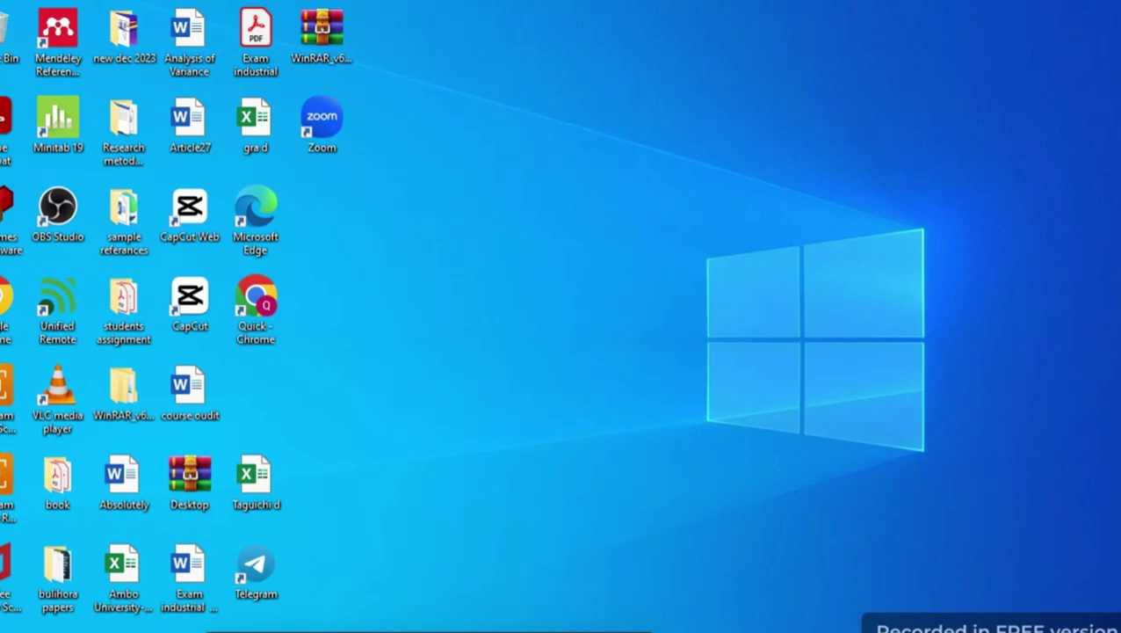
{"action": "key", "text": "super"}
{"action": "left_click", "coordinate": [35, 290]}
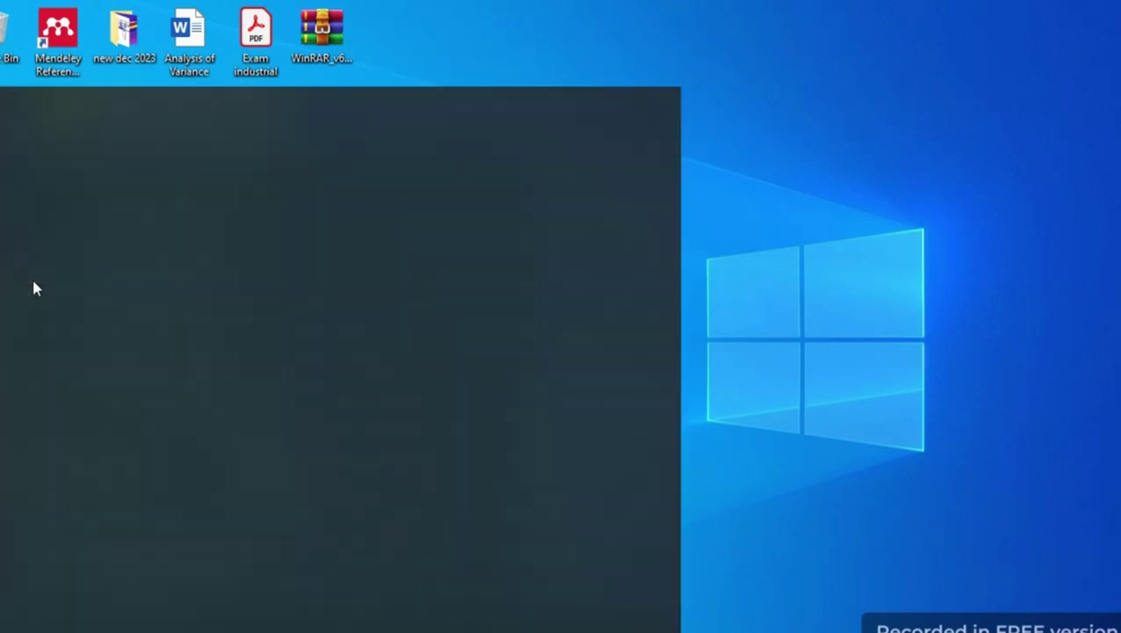
{"action": "type", "text": "word"}
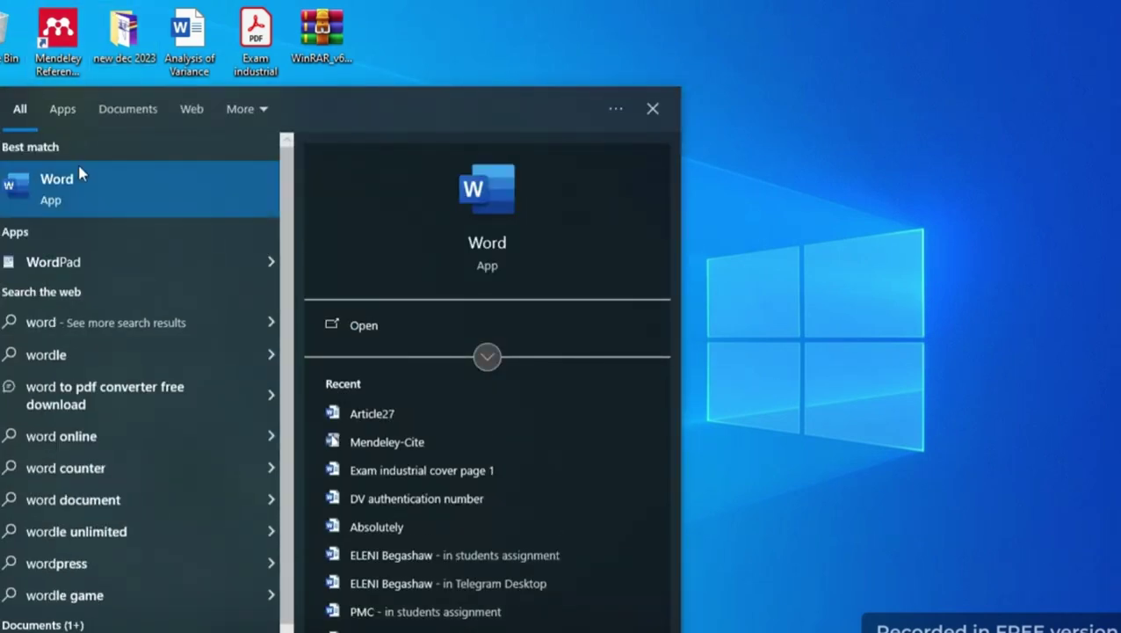
{"action": "left_click", "coordinate": [66, 203]}
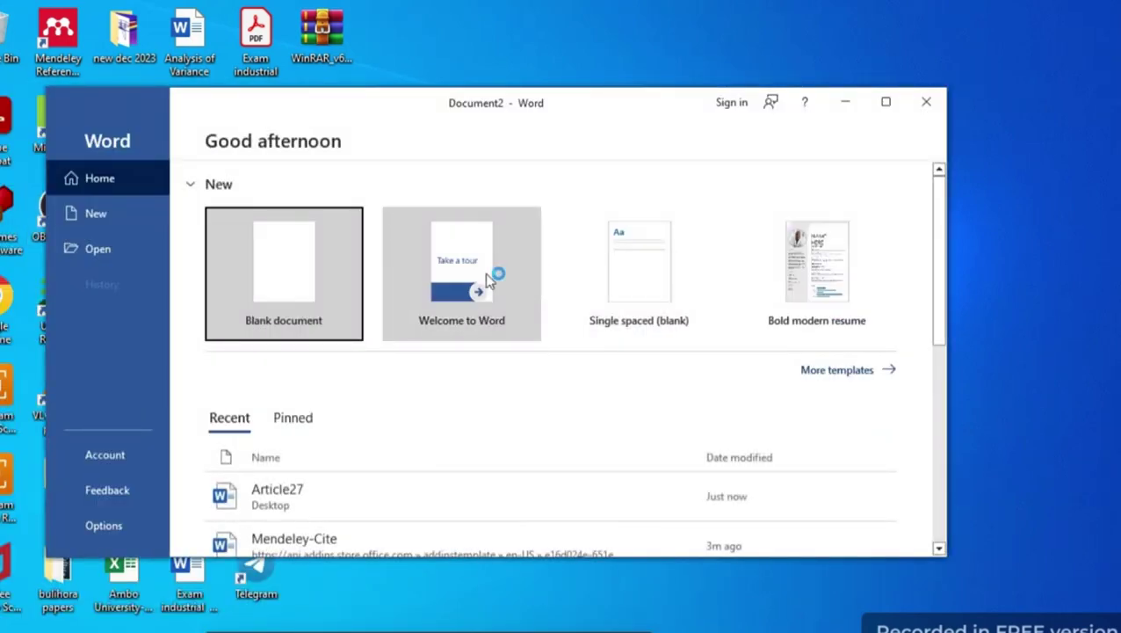
{"action": "left_click", "coordinate": [288, 290]}
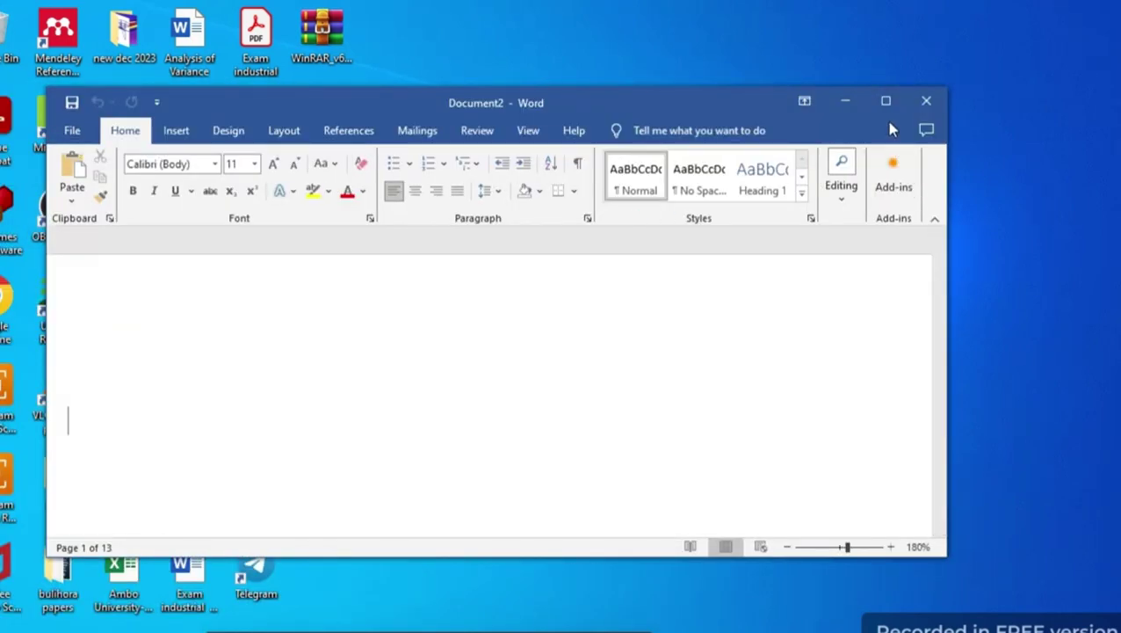
{"action": "left_click", "coordinate": [886, 101]}
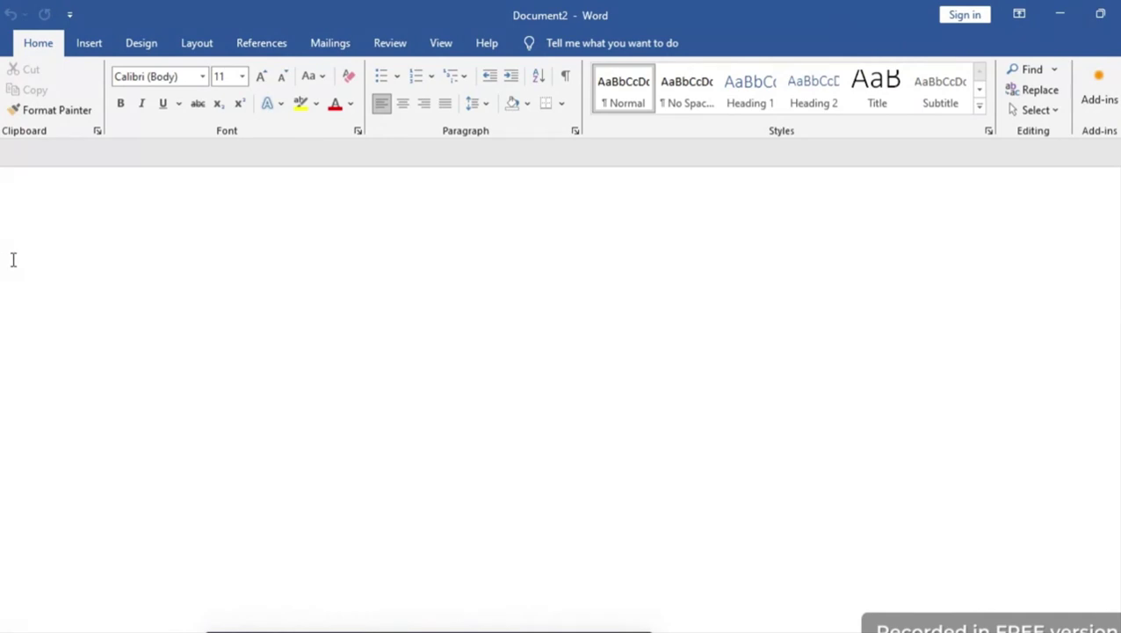
Paste the copied 'The surface finish of the machined surface' paragraph into the blank page.
{"action": "right_click", "coordinate": [13, 322]}
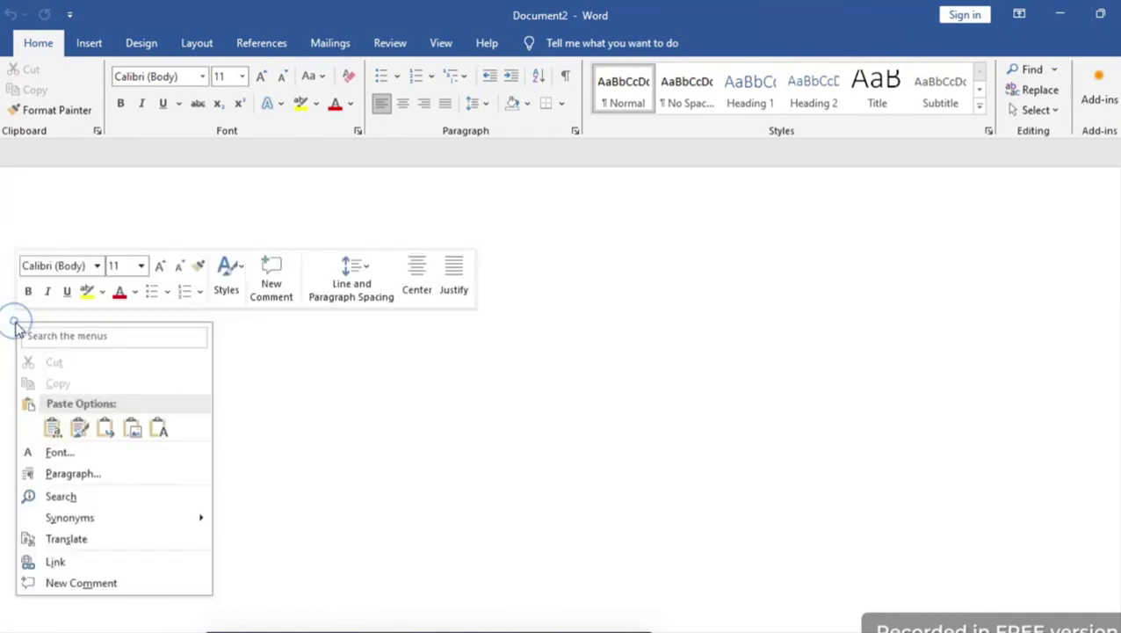
{"action": "left_click", "coordinate": [53, 428]}
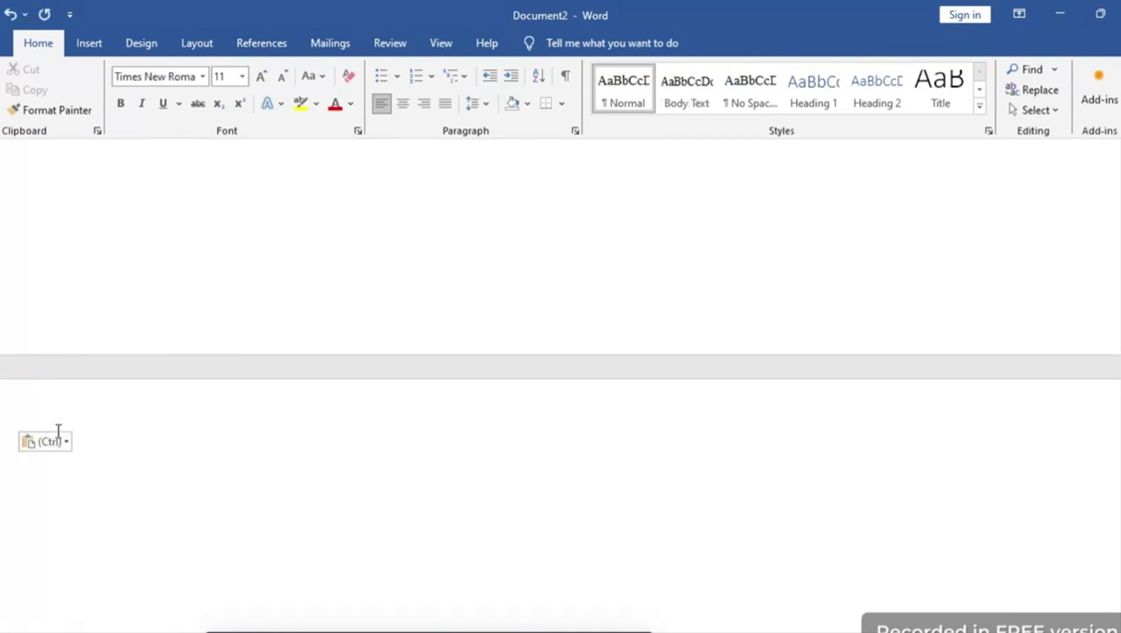
{"action": "scroll", "coordinate": [545, 377], "scroll_direction": "down", "scroll_amount": 1, "text": "ctrl"}
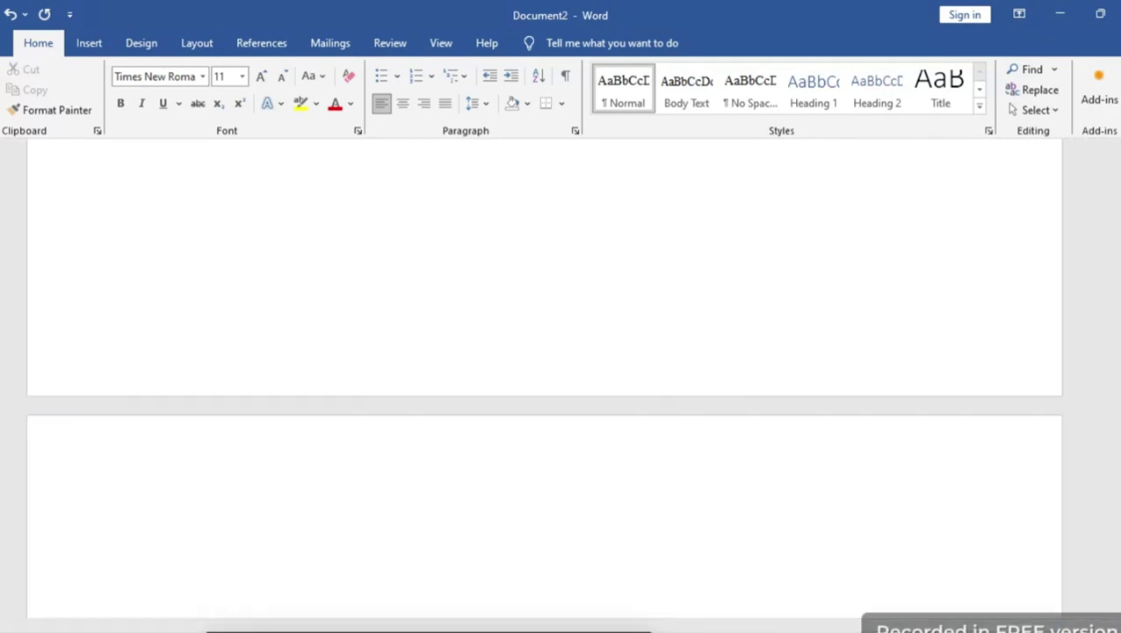
{"action": "scroll", "coordinate": [553, 387], "scroll_direction": "down", "scroll_amount": 1, "text": "ctrl"}
{"action": "scroll", "coordinate": [554, 387], "scroll_direction": "up", "scroll_amount": 4}
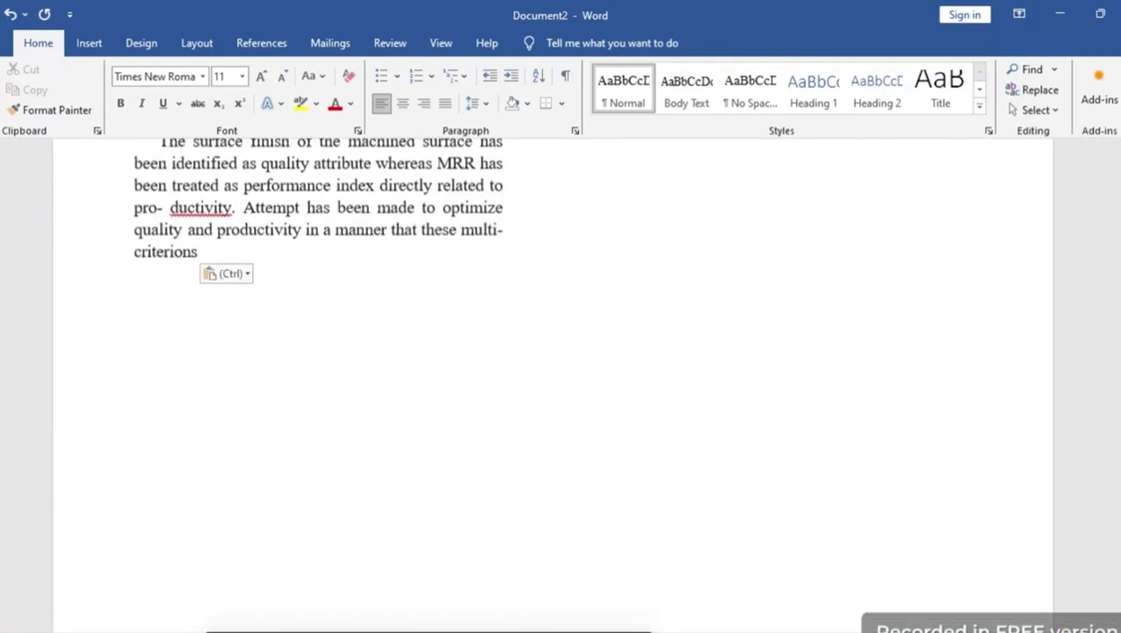
{"action": "scroll", "coordinate": [553, 387], "scroll_direction": "up", "scroll_amount": 1}
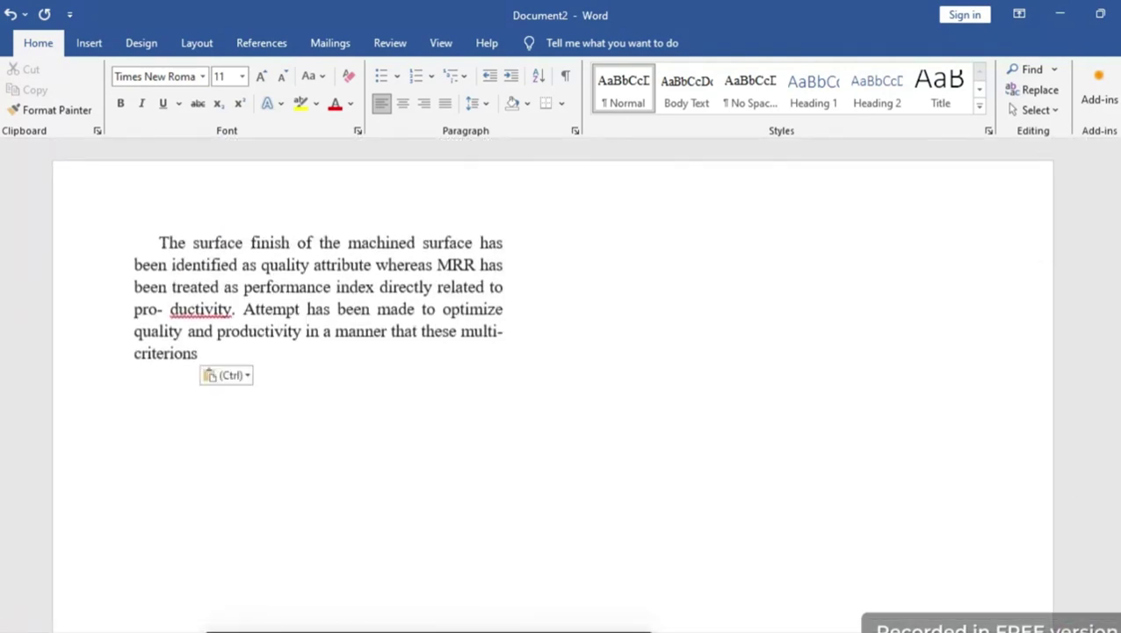
{"action": "left_click", "coordinate": [433, 304]}
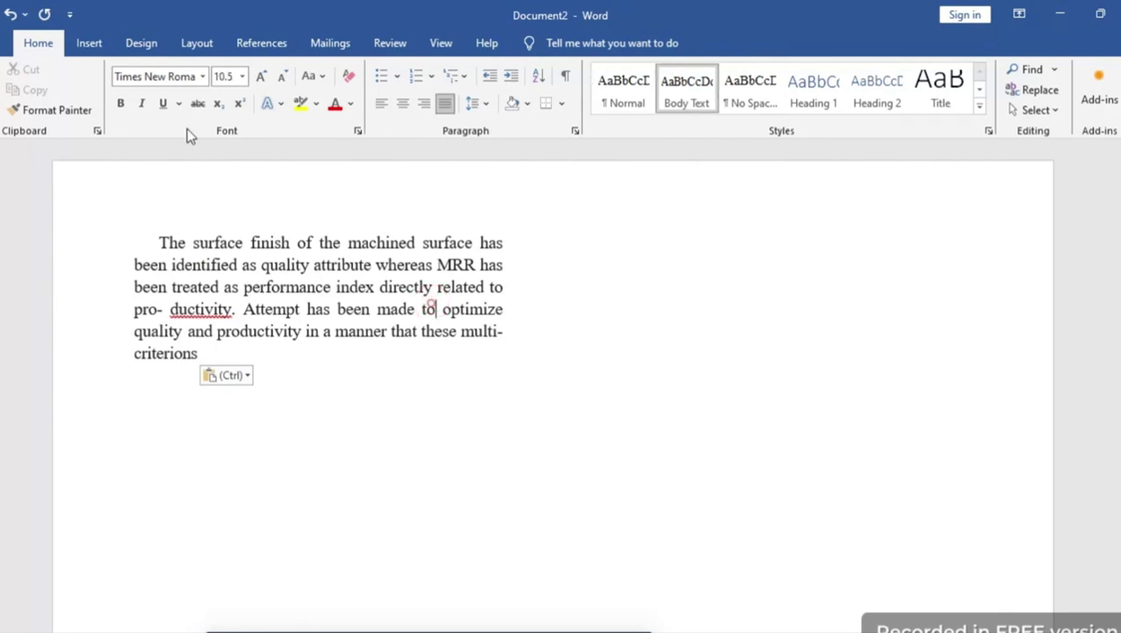
Change the paragraph to a single column with Layout > Columns > One.
{"action": "left_click", "coordinate": [195, 48]}
{"action": "left_click", "coordinate": [123, 111]}
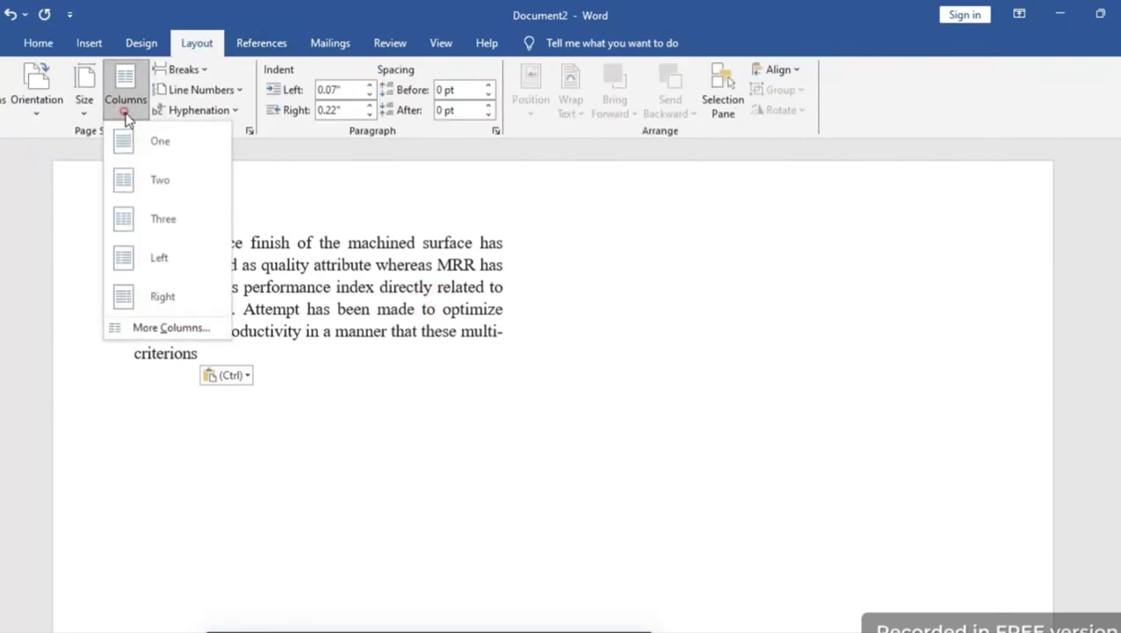
{"action": "left_click", "coordinate": [162, 142]}
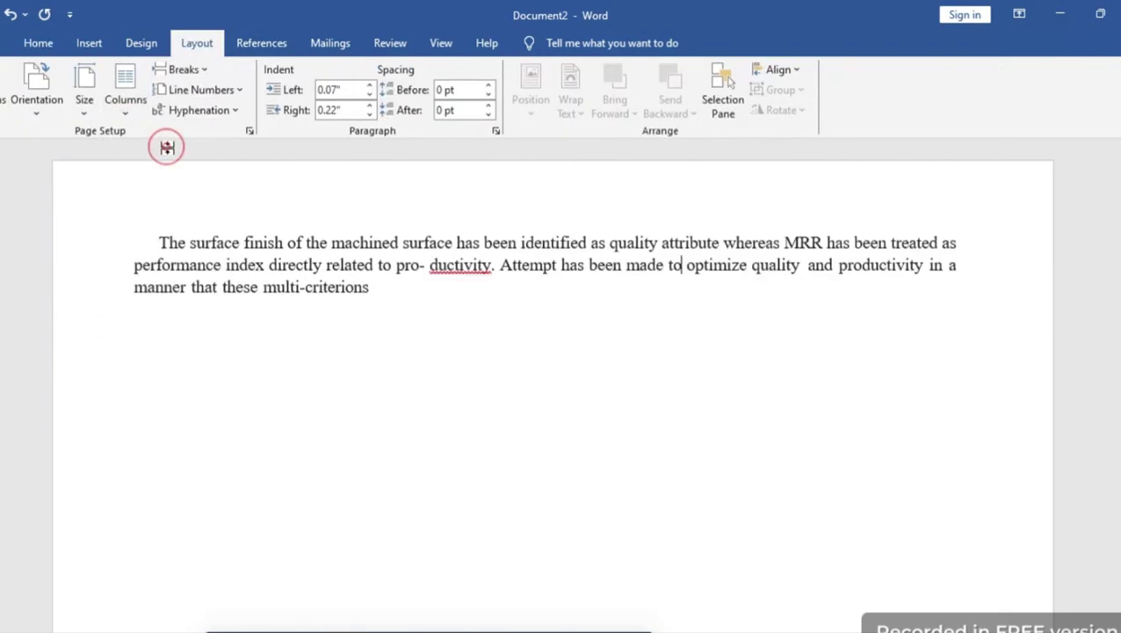
{"action": "left_click", "coordinate": [394, 315]}
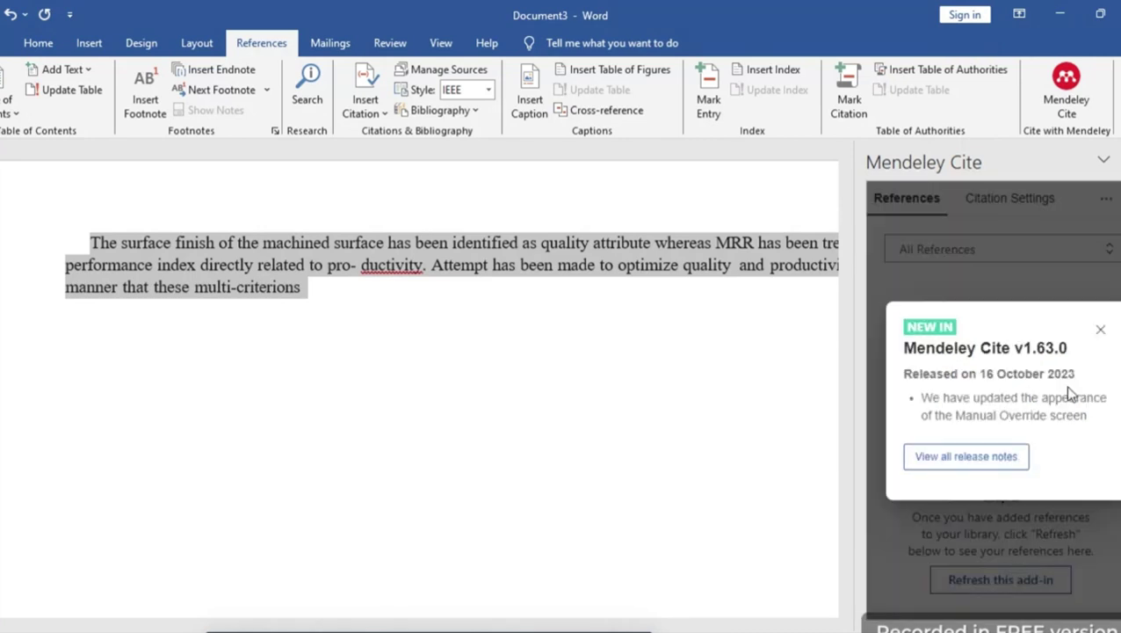
Close the What's New notice, go to the Mendeley web library, and maximize its window.
{"action": "left_click", "coordinate": [1099, 327]}
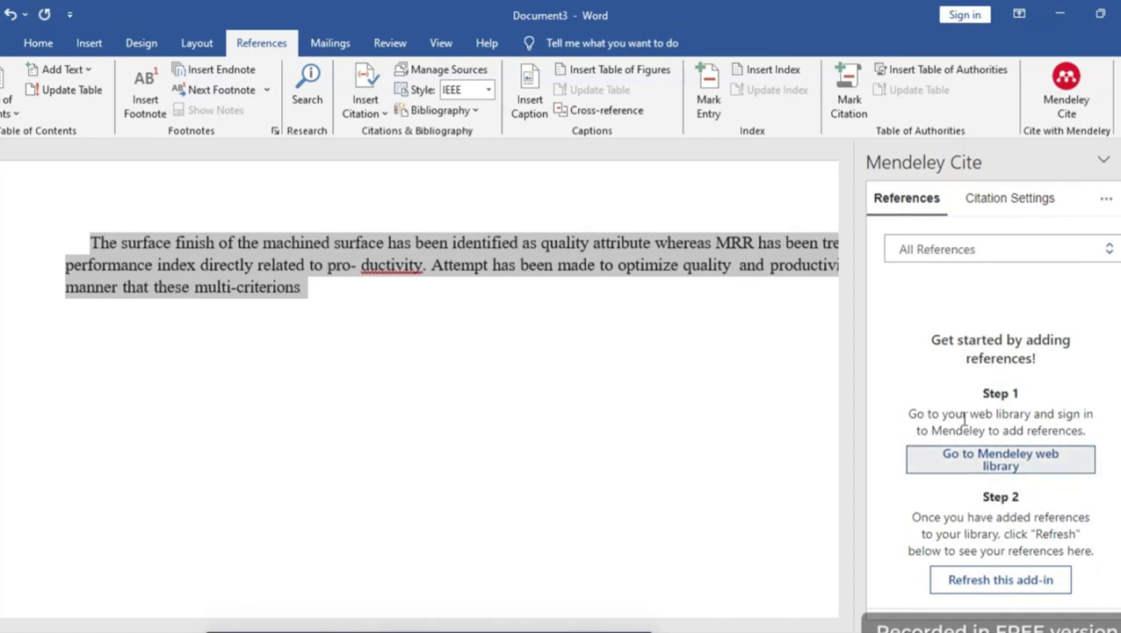
{"action": "left_click", "coordinate": [988, 468]}
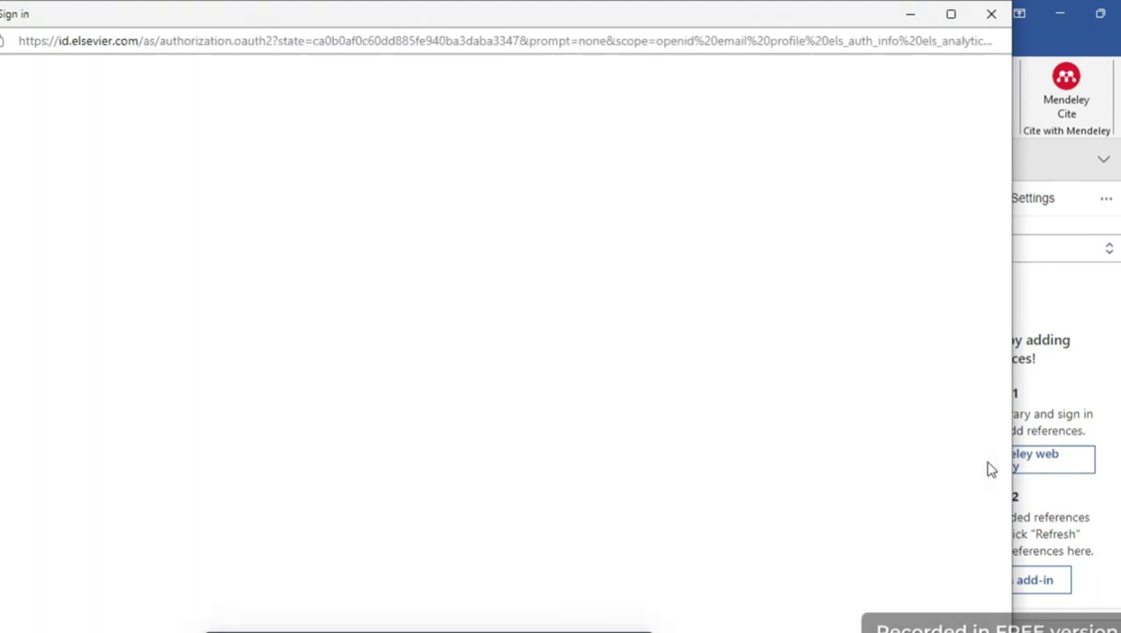
{"action": "double_click", "coordinate": [901, 9]}
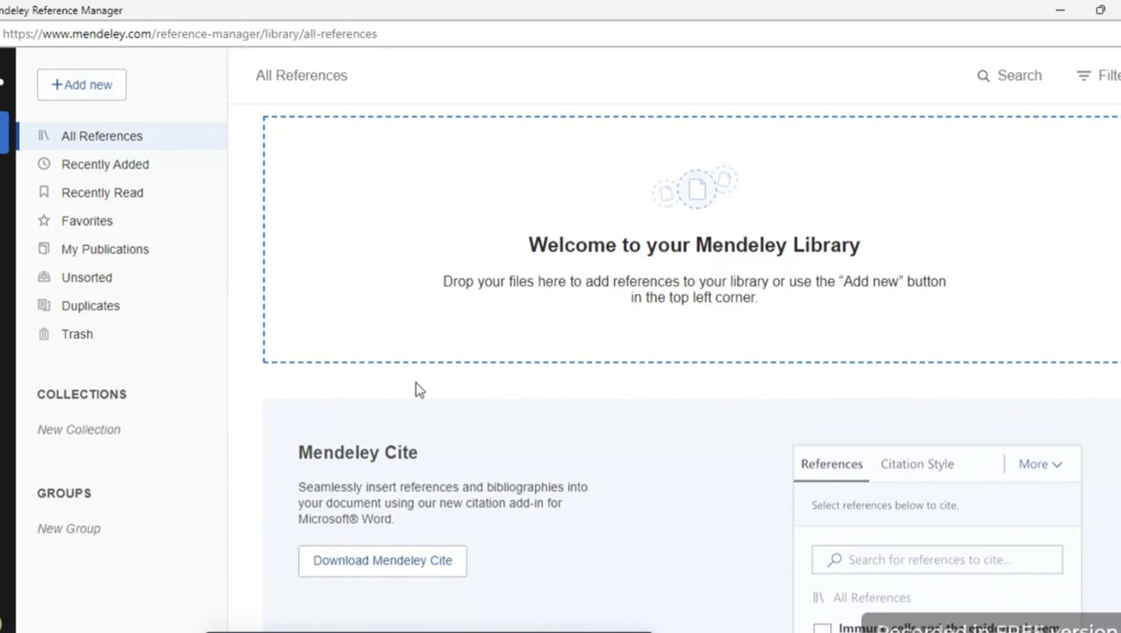
Upload 47717, Article27 and jeswiet2005-compressed PDFs from Desktop\sample to the library.
{"action": "left_click", "coordinate": [92, 88]}
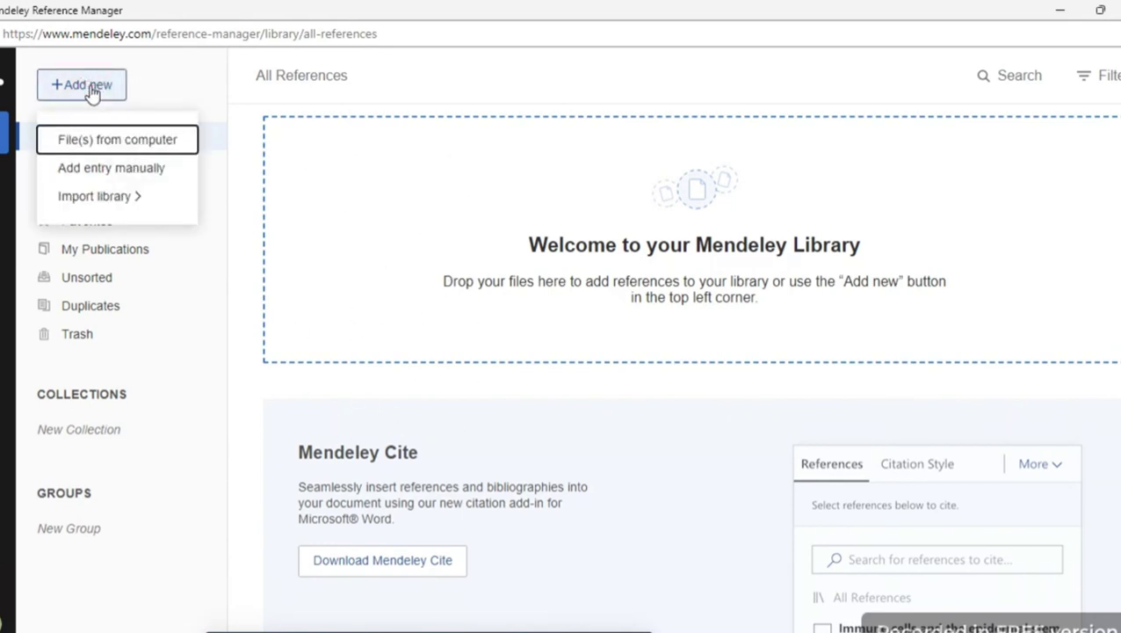
{"action": "left_click", "coordinate": [120, 145]}
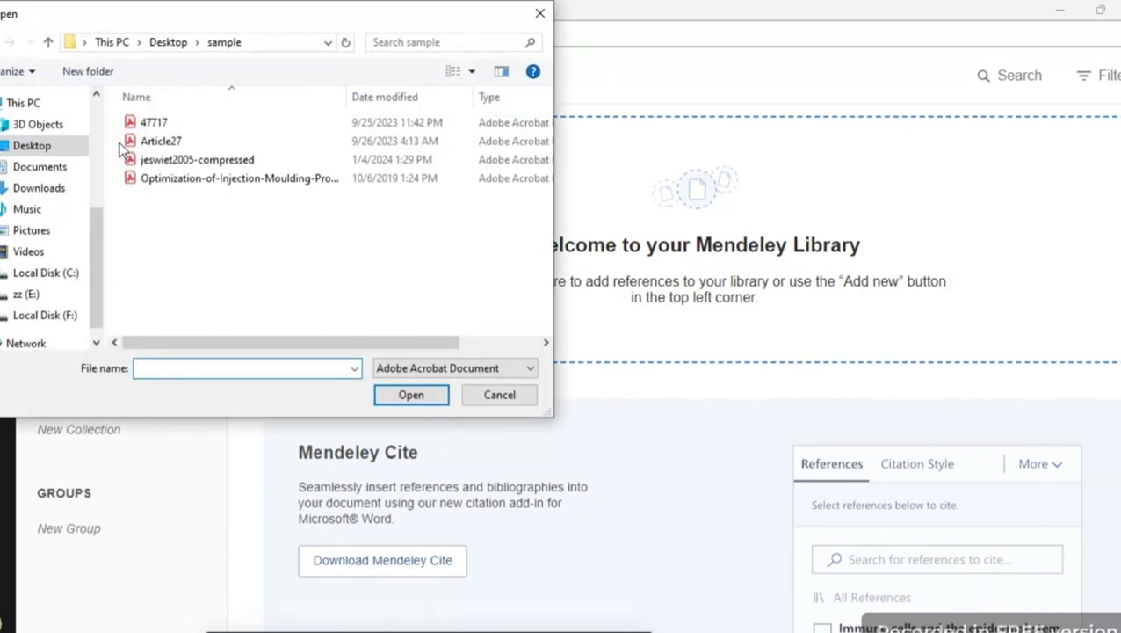
{"action": "left_click", "coordinate": [185, 42]}
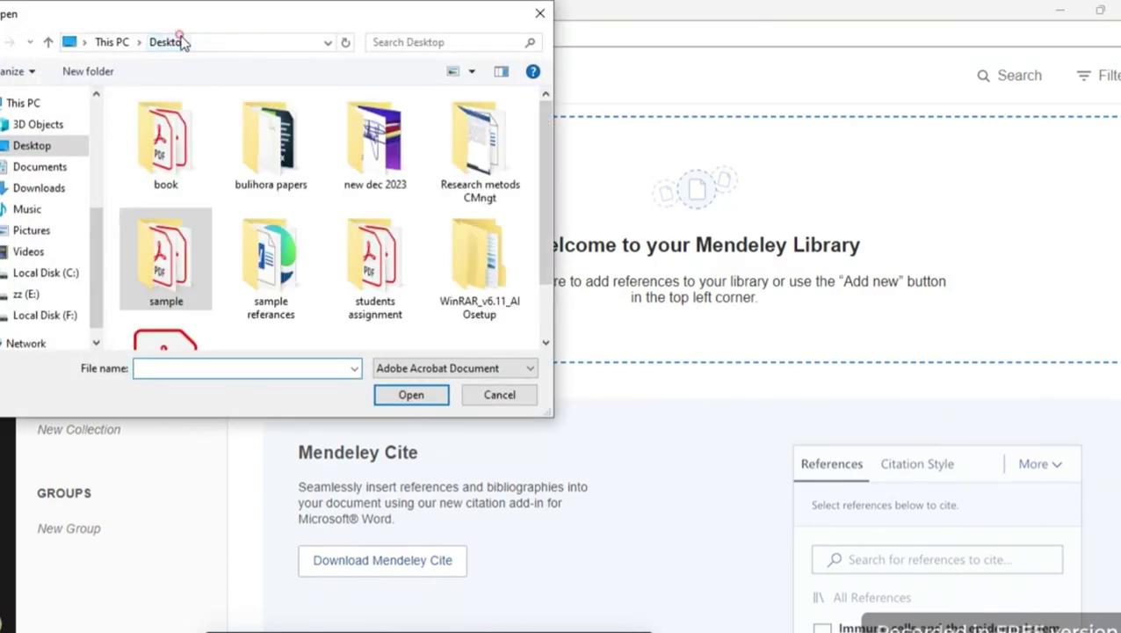
{"action": "double_click", "coordinate": [174, 250]}
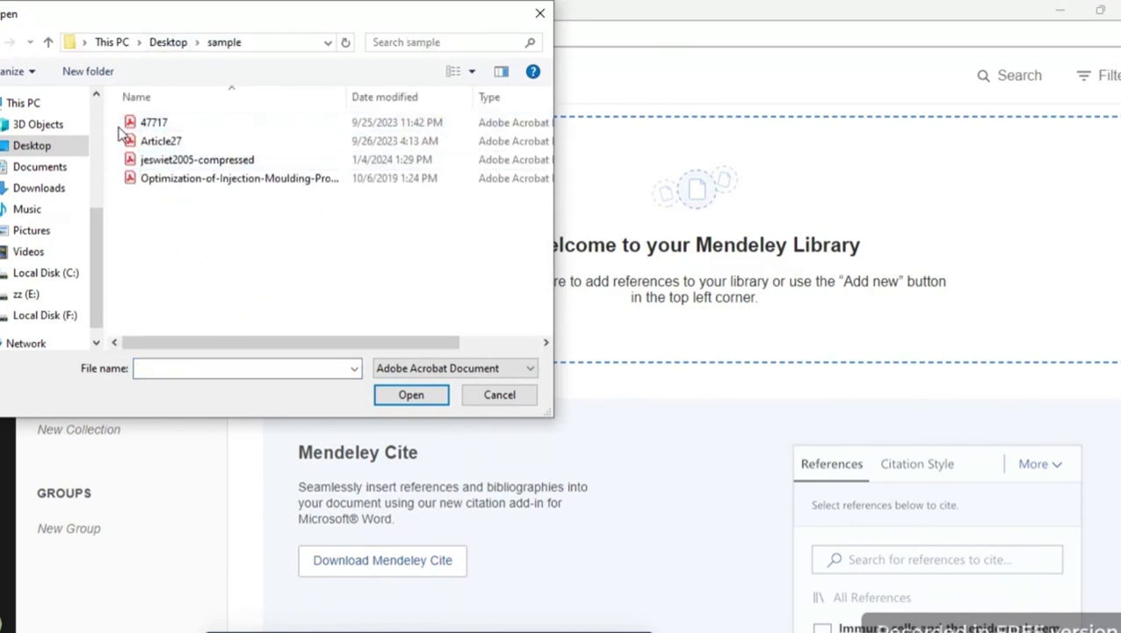
{"action": "left_click_drag", "start_coordinate": [118, 123], "coordinate": [156, 164]}
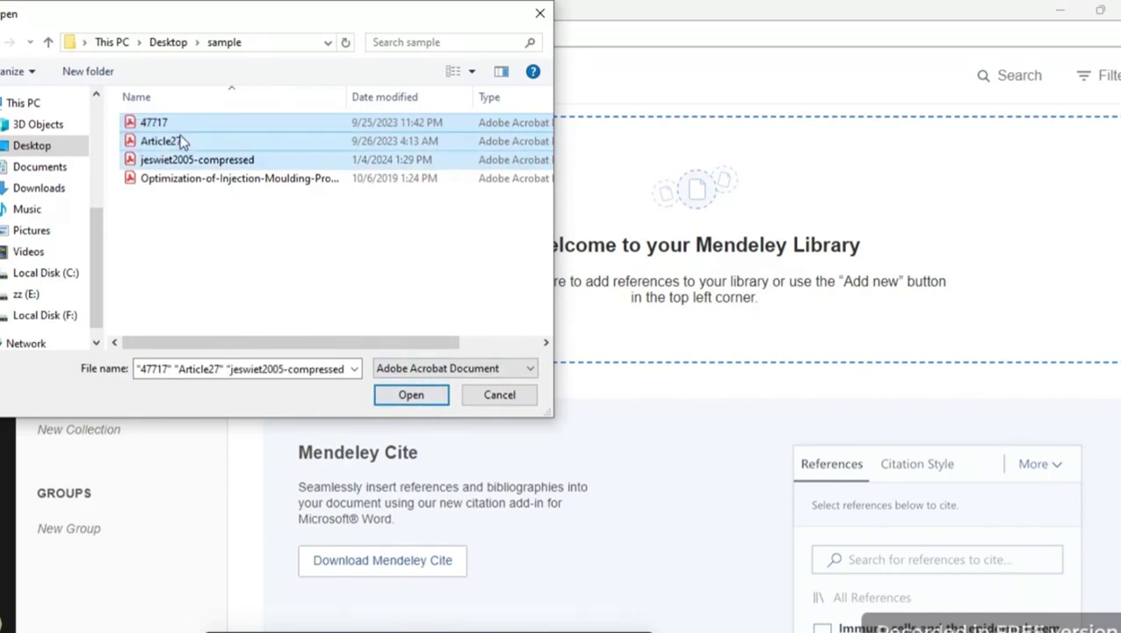
{"action": "left_click", "coordinate": [410, 395]}
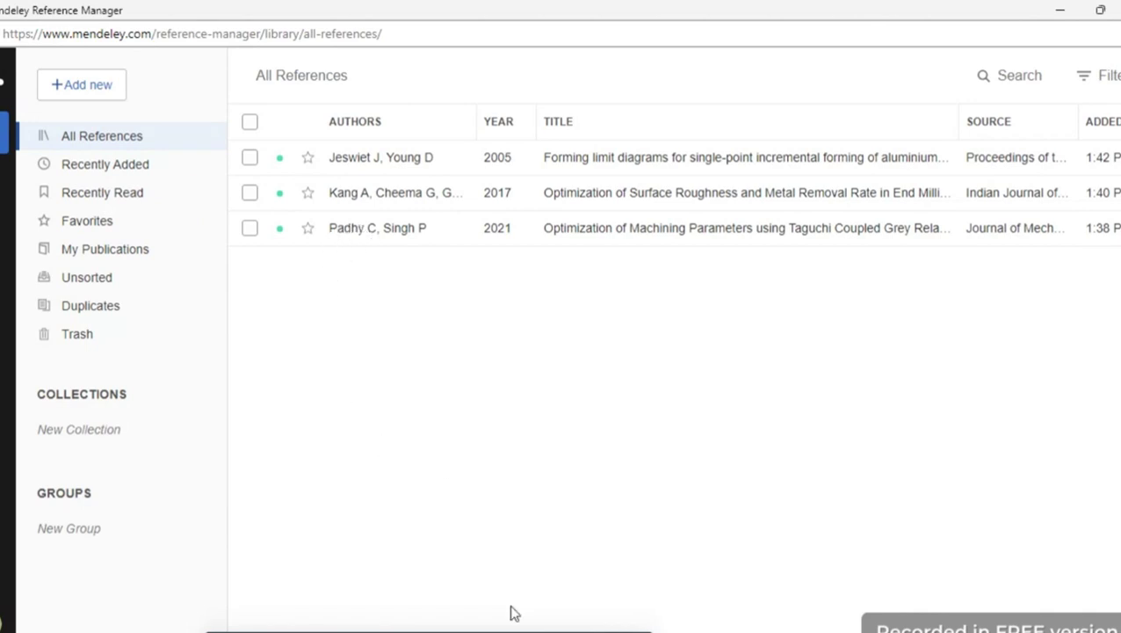
Switch to the Document3 window through the Word taskbar preview.
{"action": "mouse_move", "coordinate": [554, 625]}
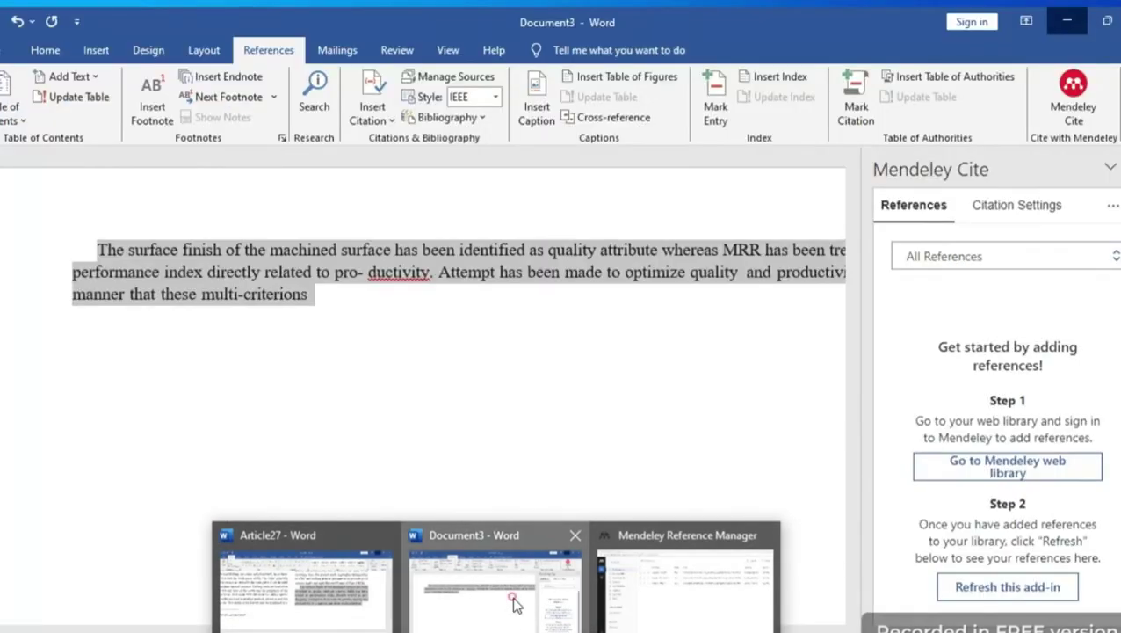
{"action": "left_click", "coordinate": [510, 596]}
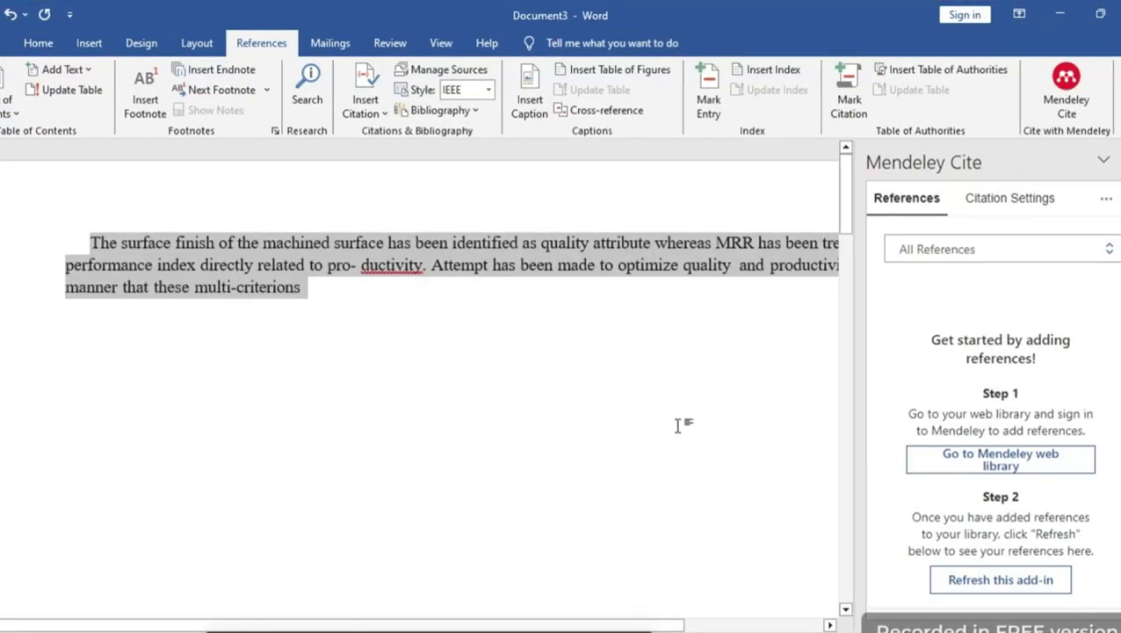
Use 'Refresh this add-in' in Mendeley Cite, then scroll through the newly listed library references.
{"action": "left_click", "coordinate": [1002, 199]}
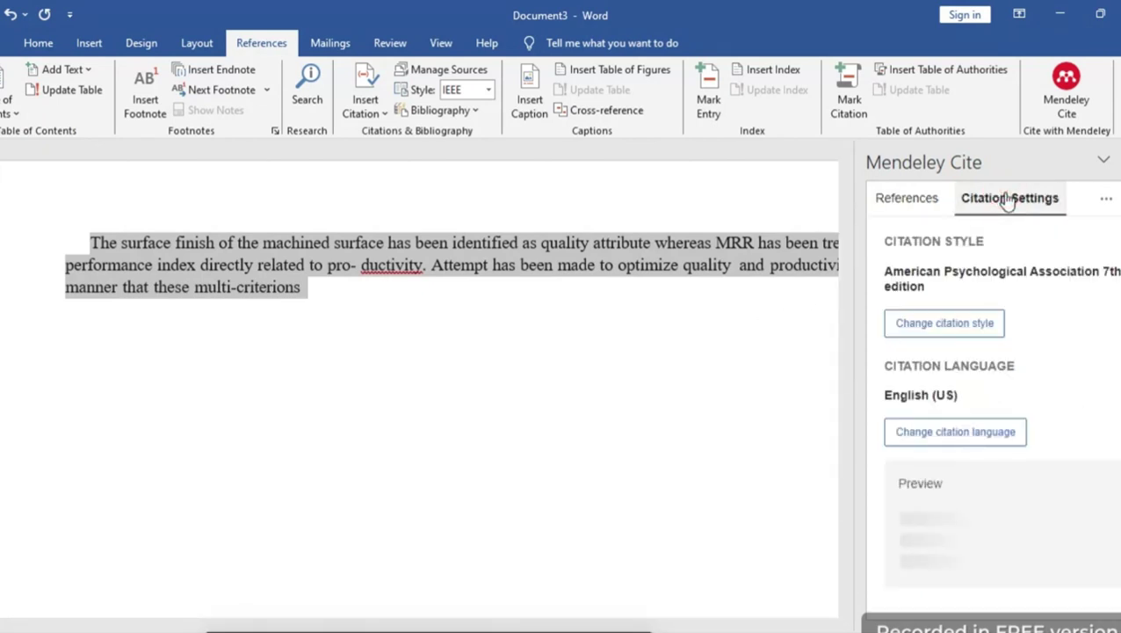
{"action": "left_click", "coordinate": [927, 198]}
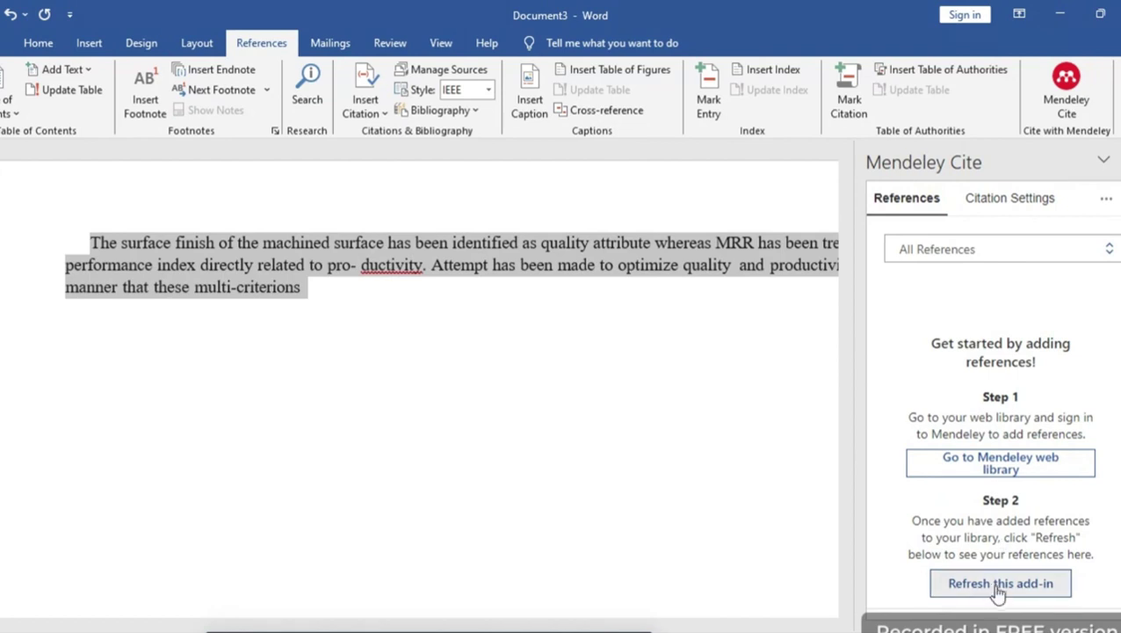
{"action": "left_click", "coordinate": [1000, 586]}
{"action": "left_click", "coordinate": [999, 586]}
{"action": "left_click", "coordinate": [675, 332]}
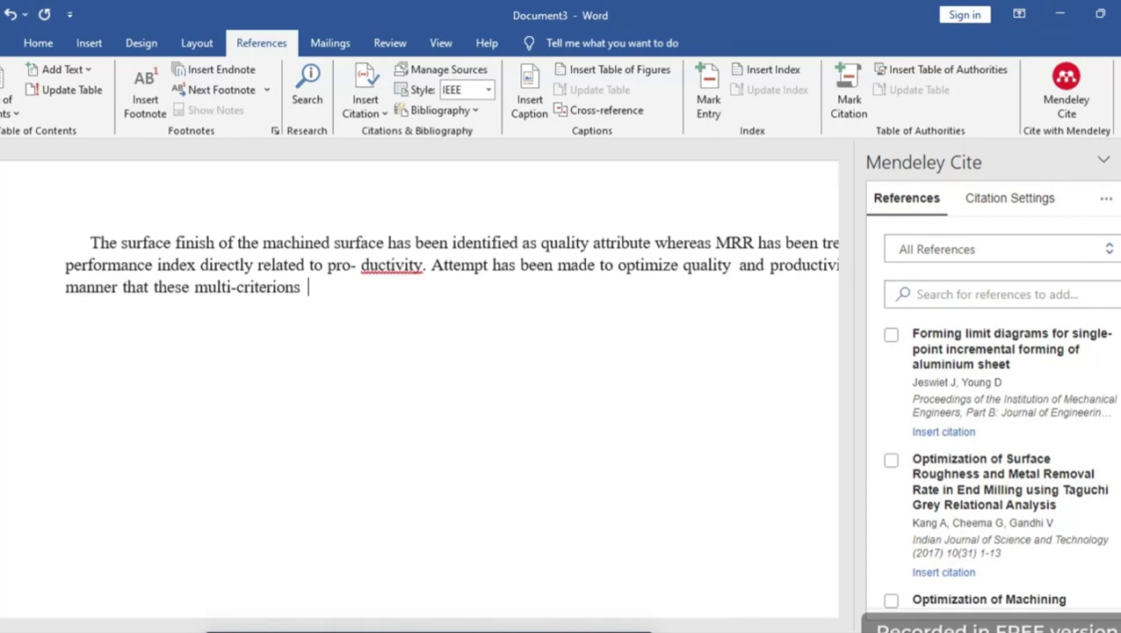
{"action": "scroll", "coordinate": [997, 457], "scroll_direction": "down", "scroll_amount": 2}
{"action": "scroll", "coordinate": [997, 457], "scroll_direction": "up", "scroll_amount": 2}
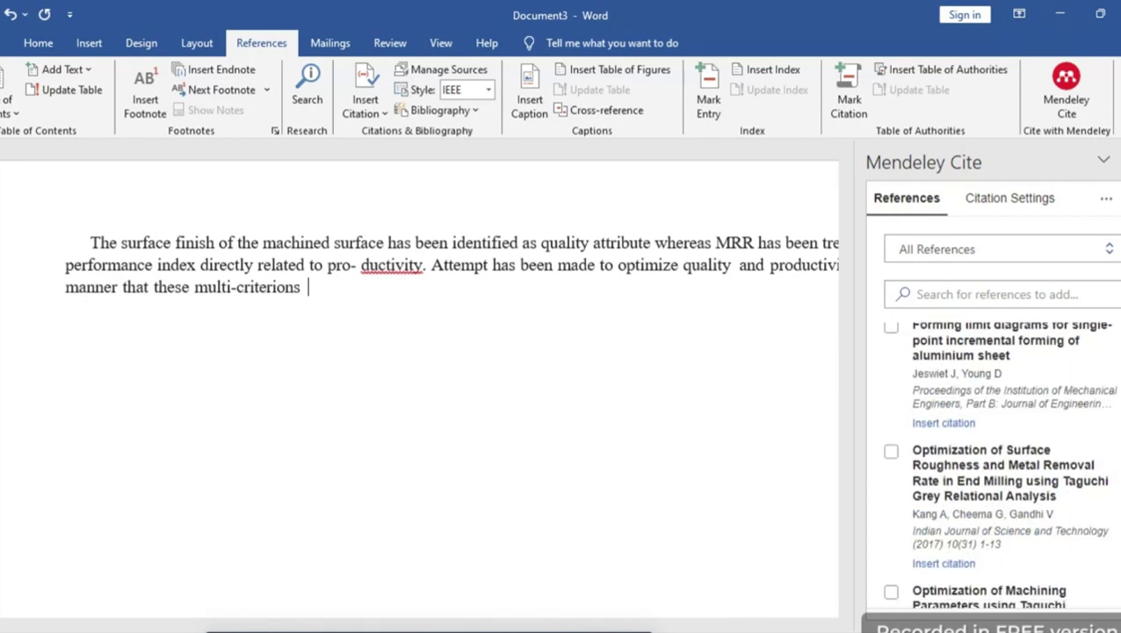
{"action": "scroll", "coordinate": [997, 457], "scroll_direction": "down", "scroll_amount": 2}
{"action": "scroll", "coordinate": [997, 457], "scroll_direction": "up", "scroll_amount": 2}
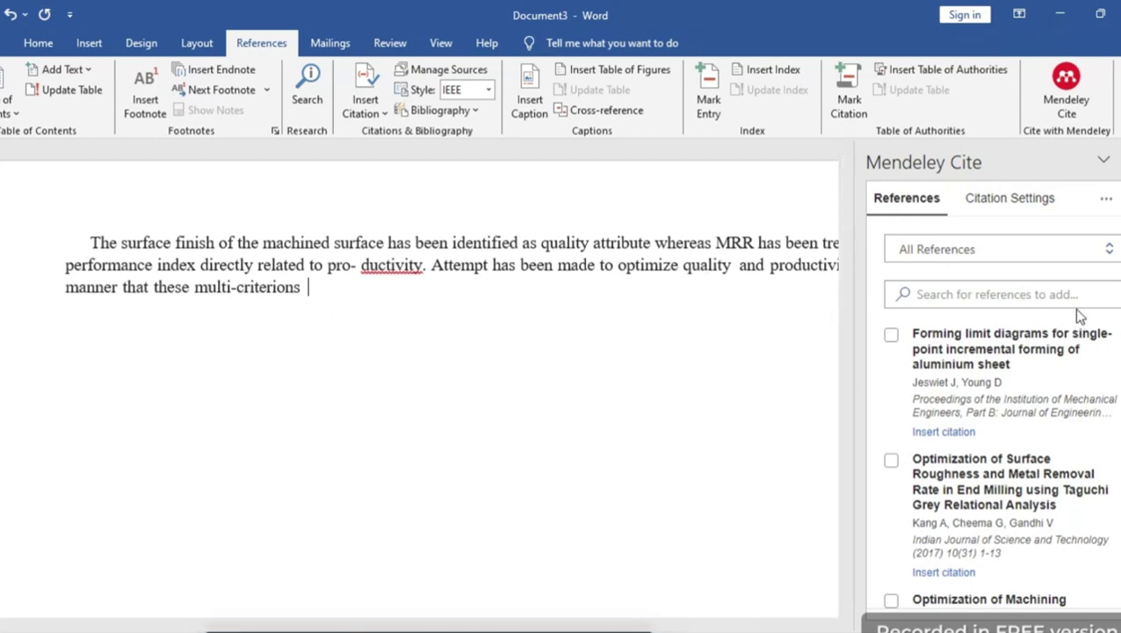
Keep all references listed in Mendeley Cite and open the citation style chooser.
{"action": "left_click", "coordinate": [1040, 253]}
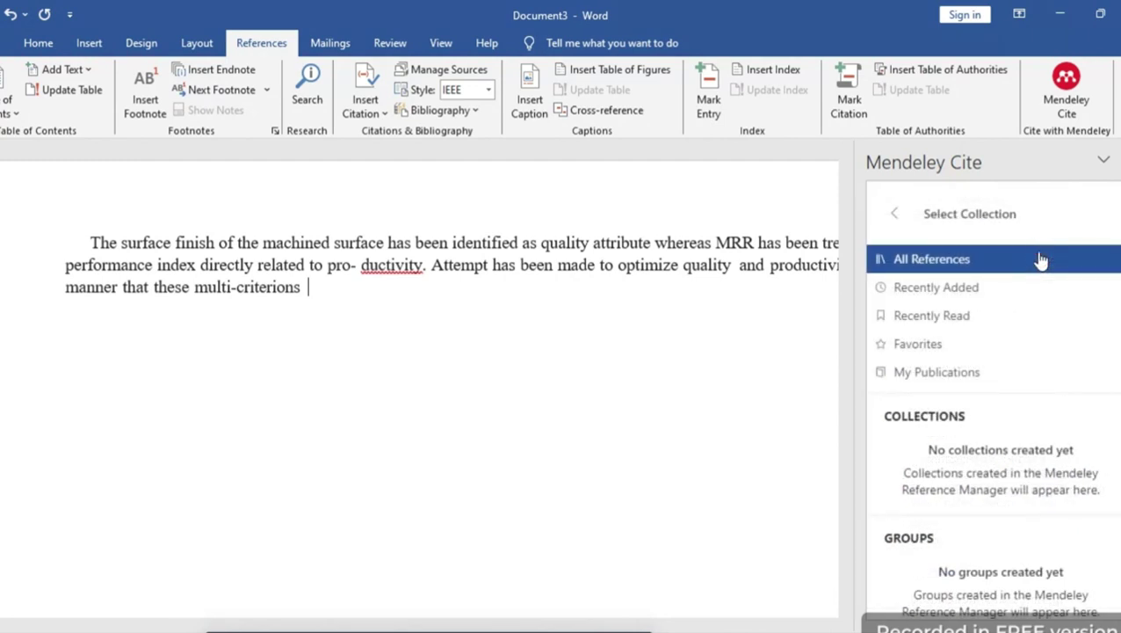
{"action": "left_click", "coordinate": [1039, 259]}
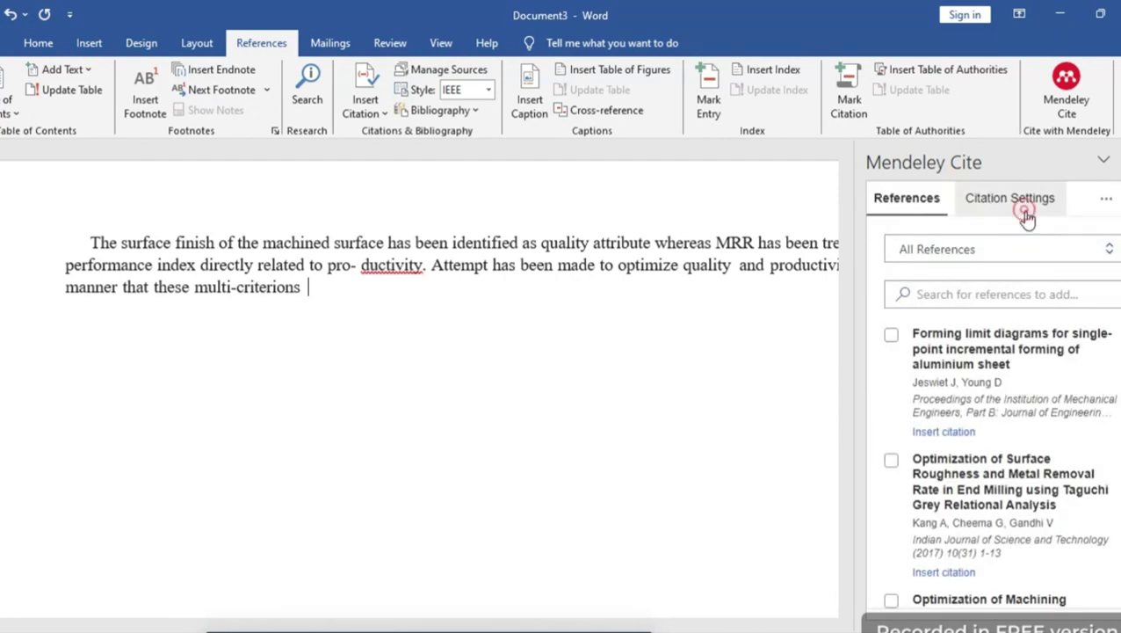
{"action": "left_click", "coordinate": [1028, 218]}
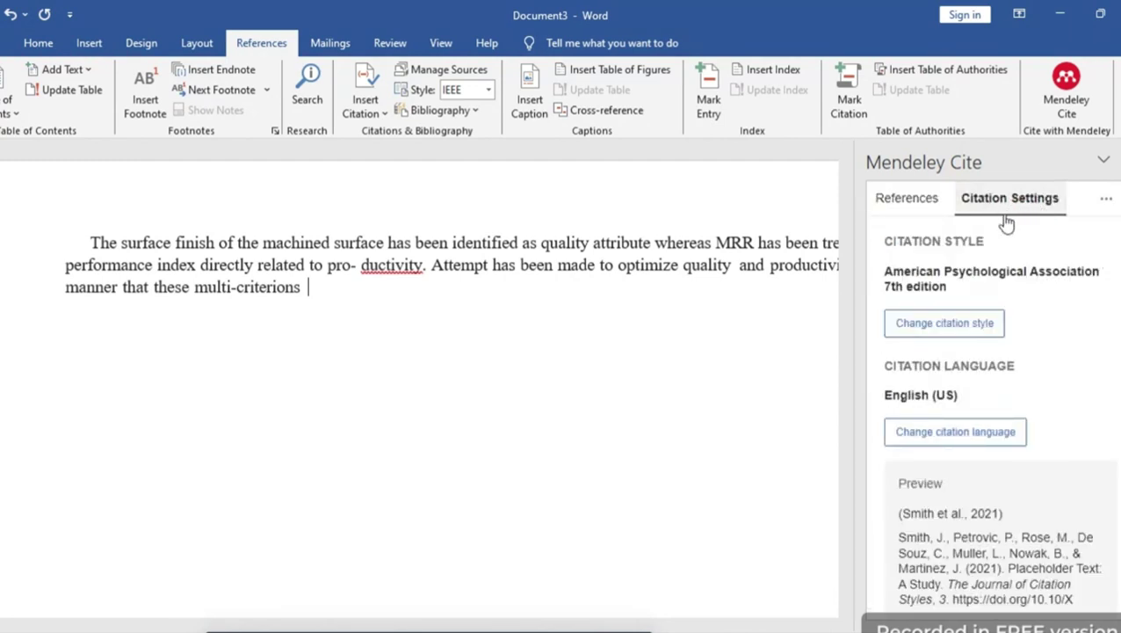
{"action": "left_click", "coordinate": [943, 324]}
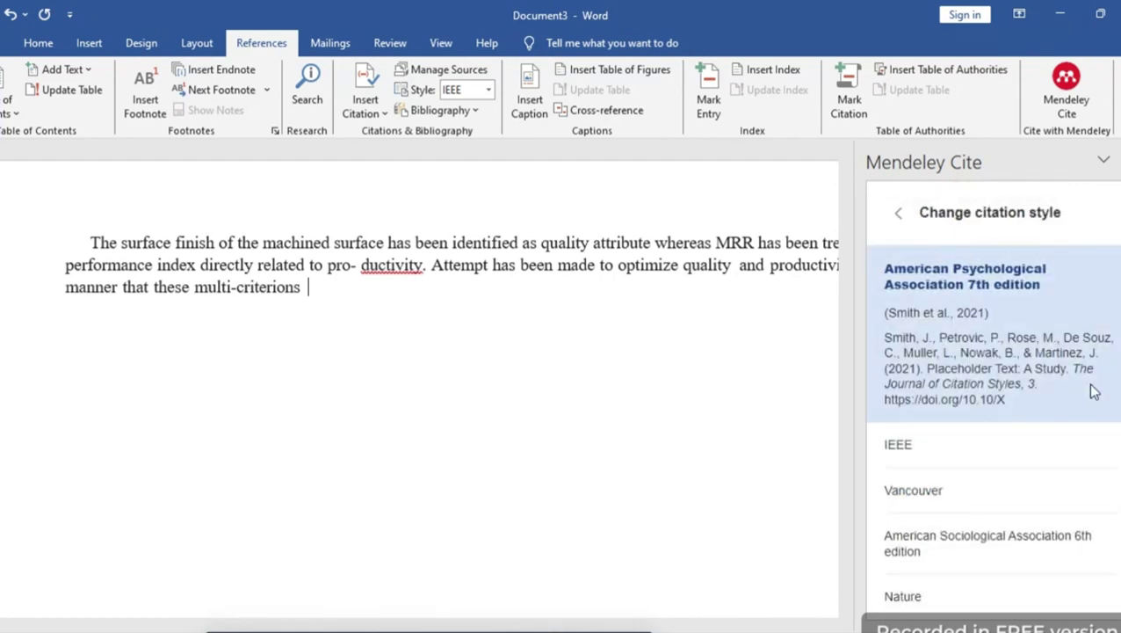
Apply the IEEE citation style, return to the reference list, and place the cursor after 'ductivity'.
{"action": "left_click", "coordinate": [936, 443]}
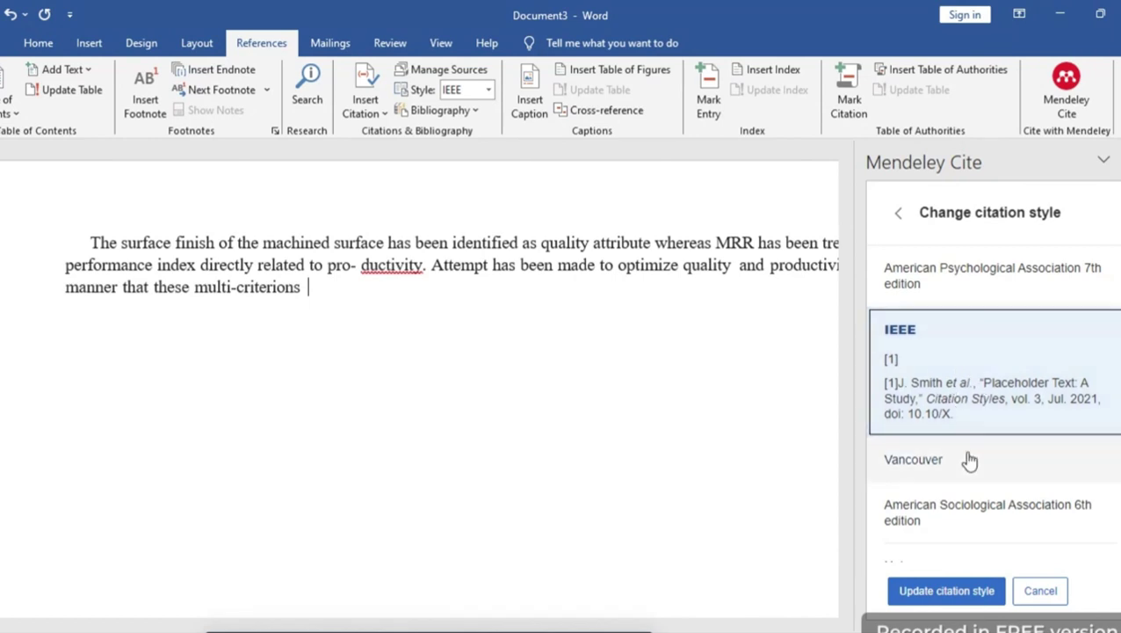
{"action": "left_click", "coordinate": [940, 590]}
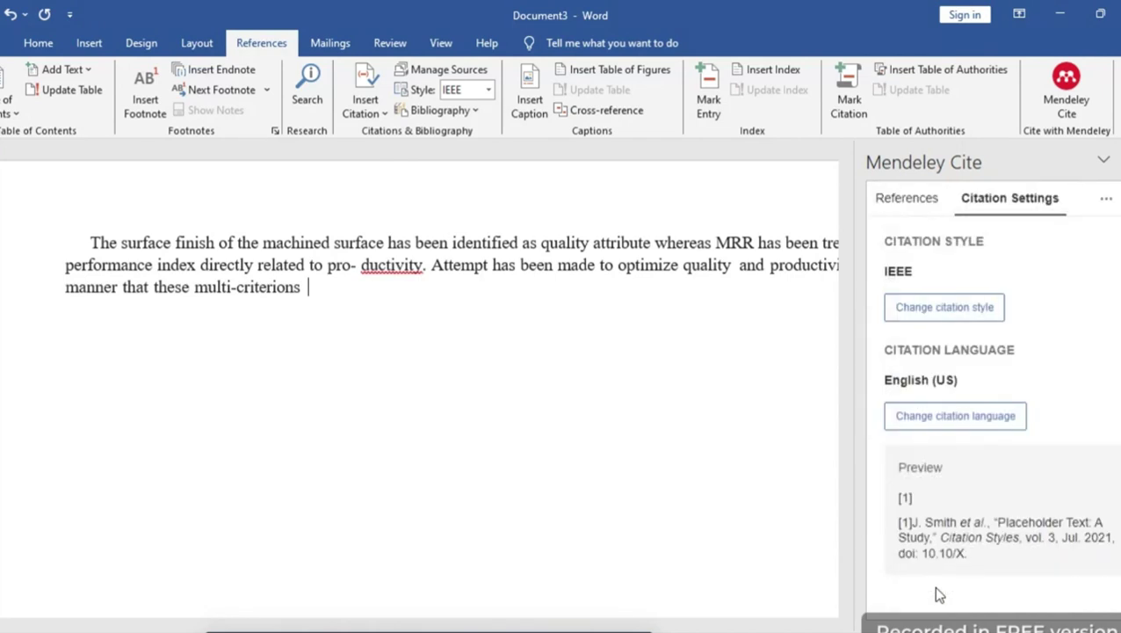
{"action": "left_click", "coordinate": [906, 199]}
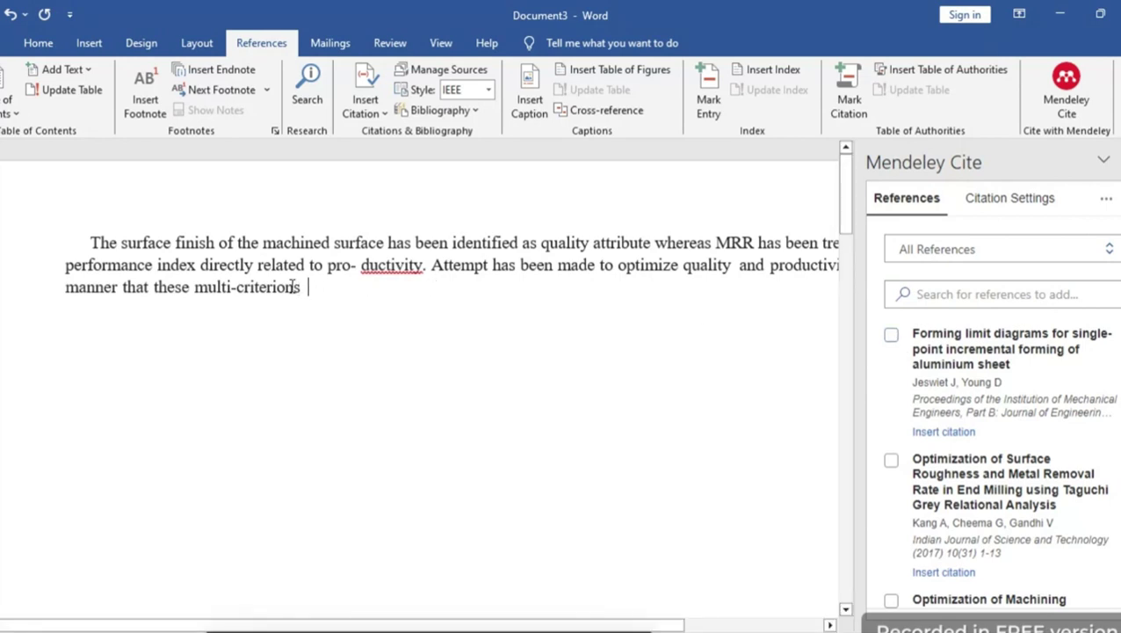
{"action": "left_click", "coordinate": [414, 265]}
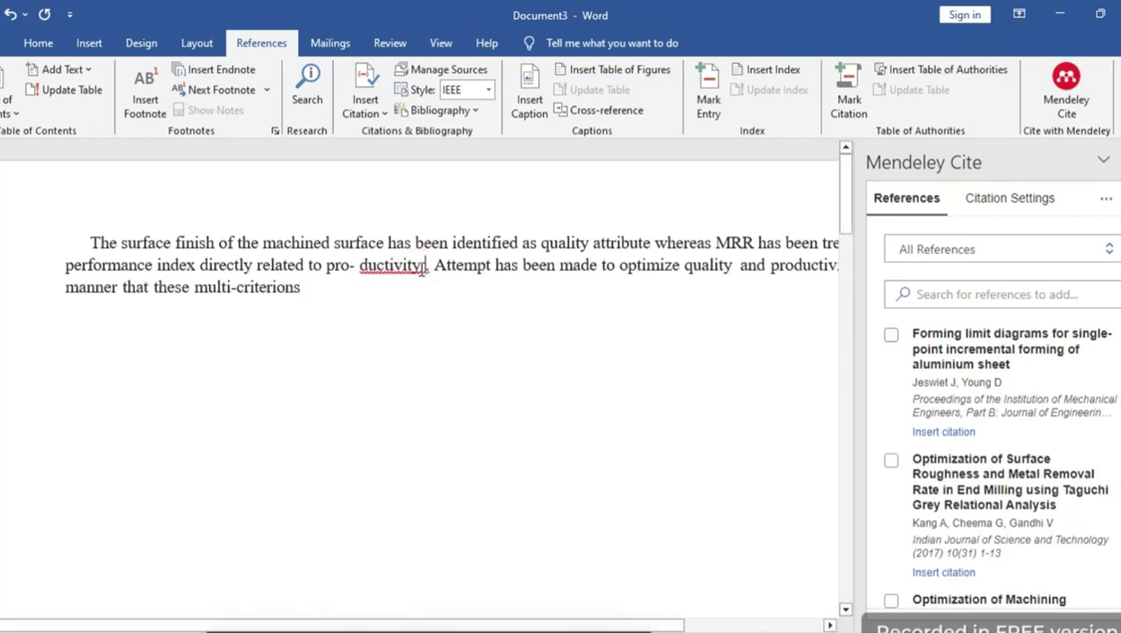
Select the forming limit diagrams, surface roughness and machining parameters references.
{"action": "left_click", "coordinate": [891, 334]}
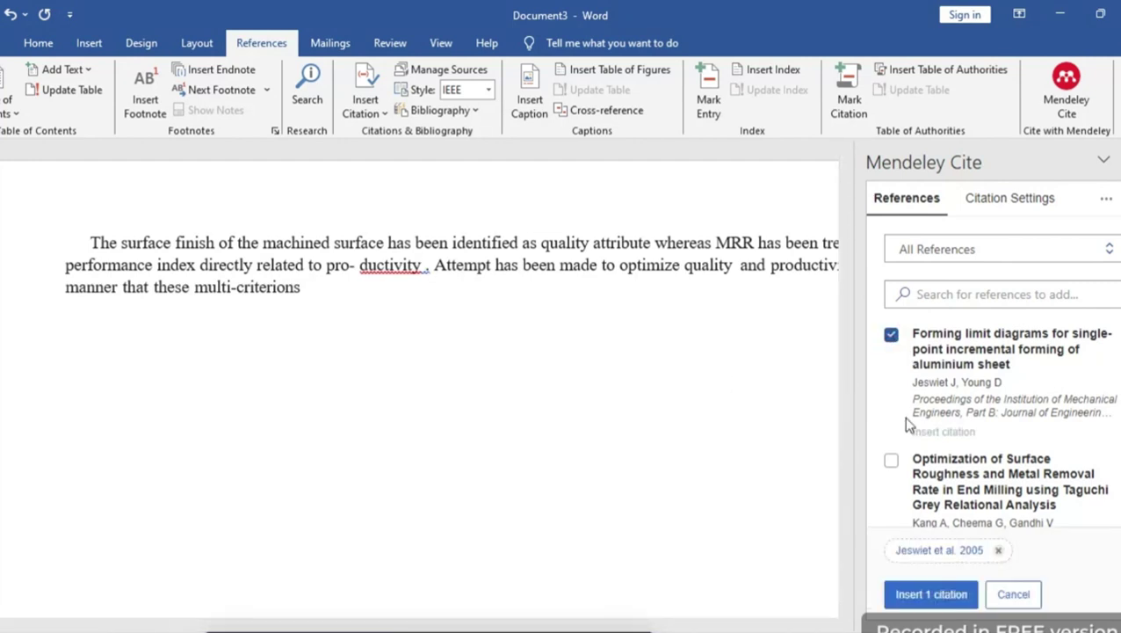
{"action": "left_click", "coordinate": [891, 461]}
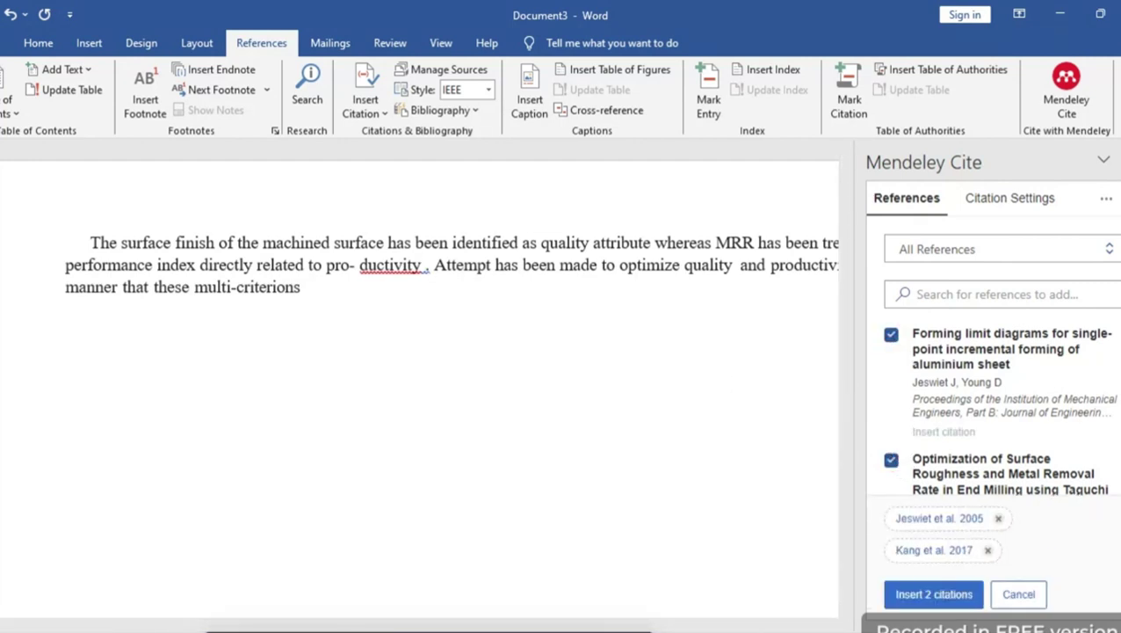
{"action": "scroll", "coordinate": [894, 436], "scroll_direction": "down", "scroll_amount": 3}
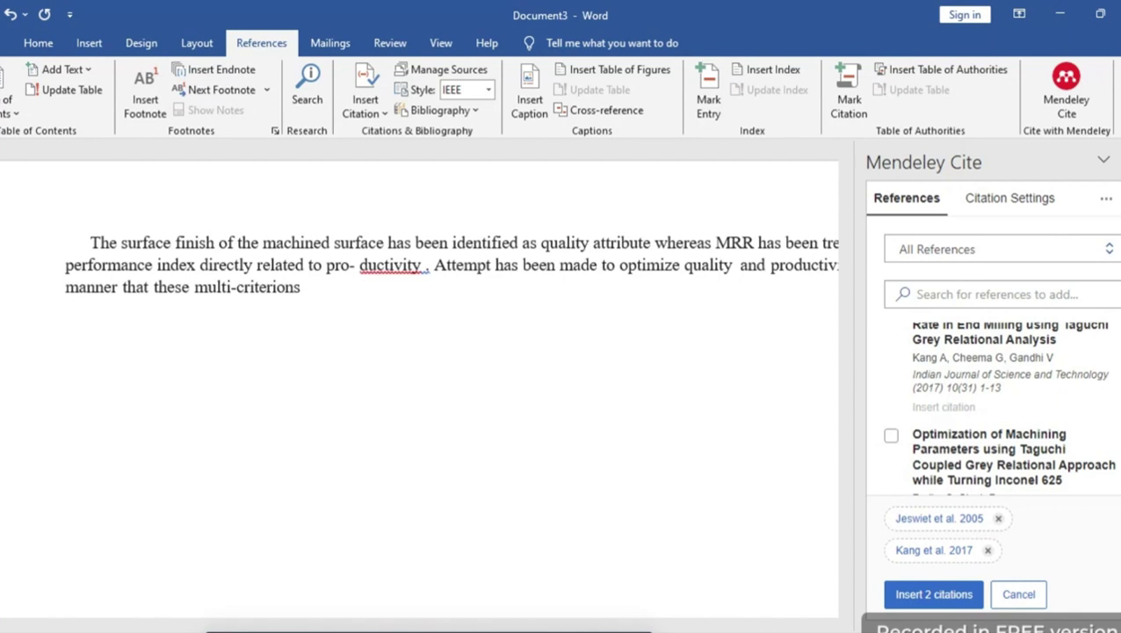
{"action": "left_click", "coordinate": [893, 431]}
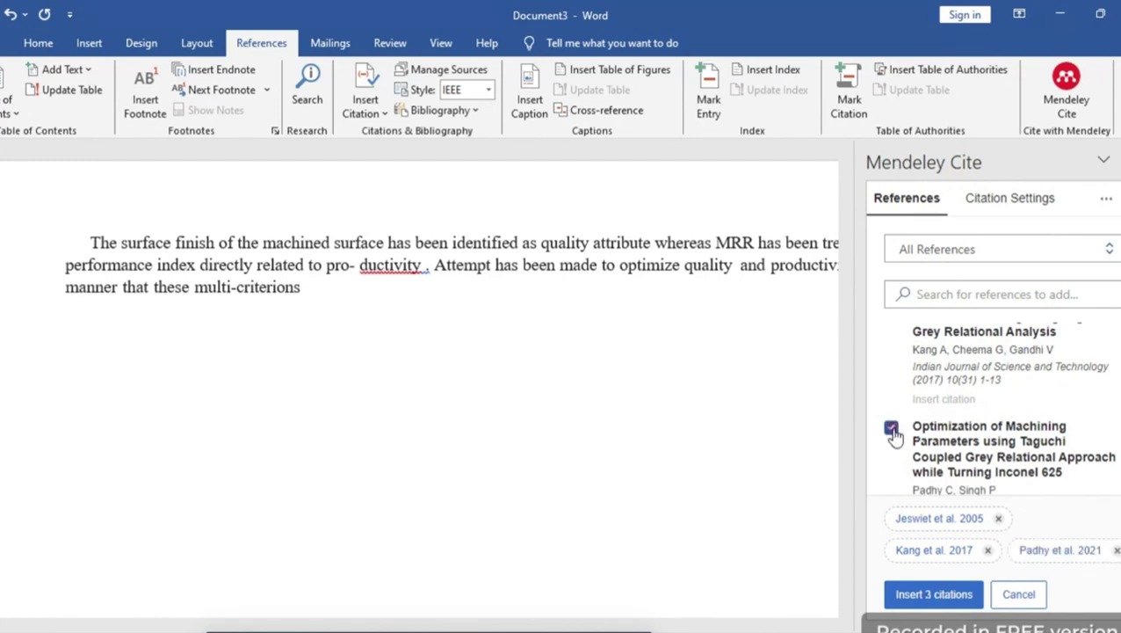
Insert the three references as the IEEE citation [1]–[3] after 'ductivity'.
{"action": "left_click", "coordinate": [933, 598]}
{"action": "left_click", "coordinate": [445, 273]}
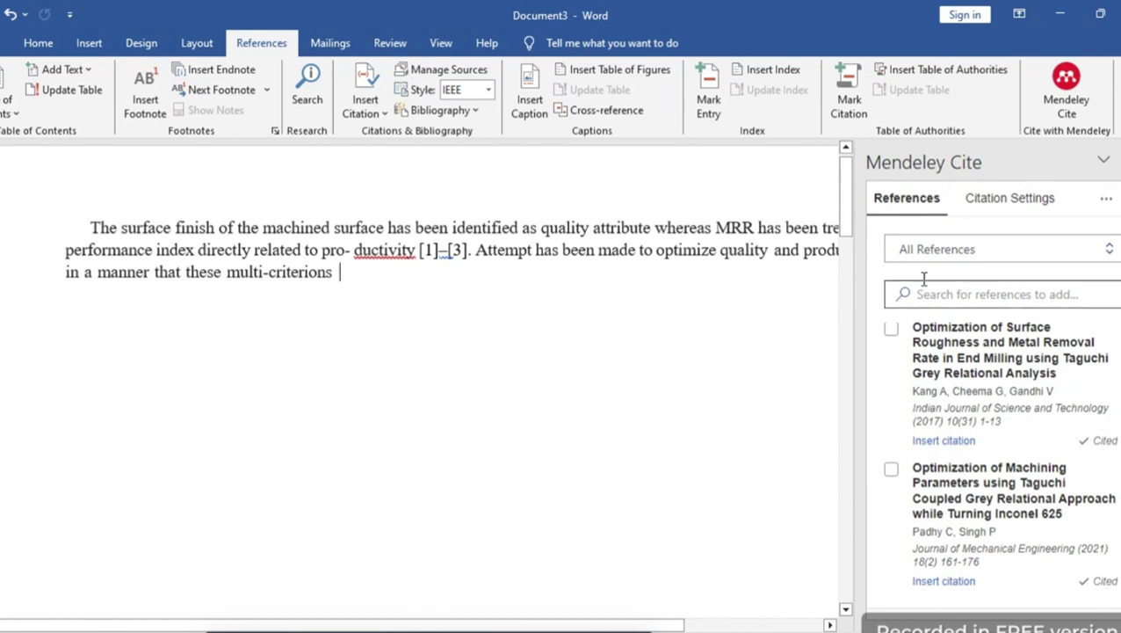
{"action": "left_click", "coordinate": [997, 211]}
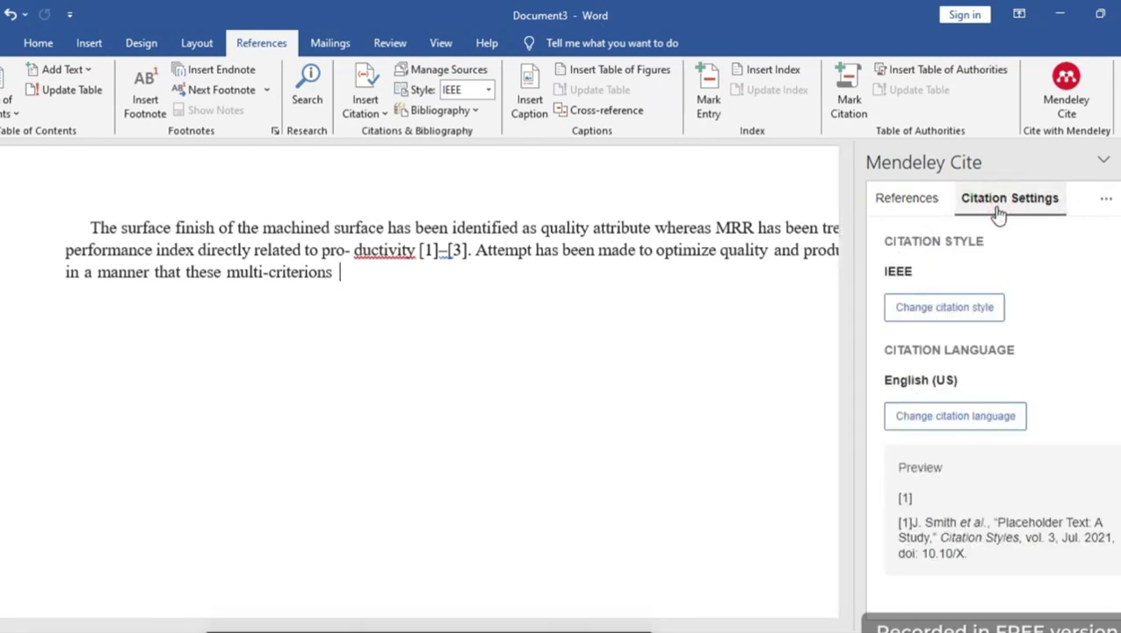
Change the citation style to American Psychological Association 7th edition and update the document.
{"action": "left_click", "coordinate": [958, 309]}
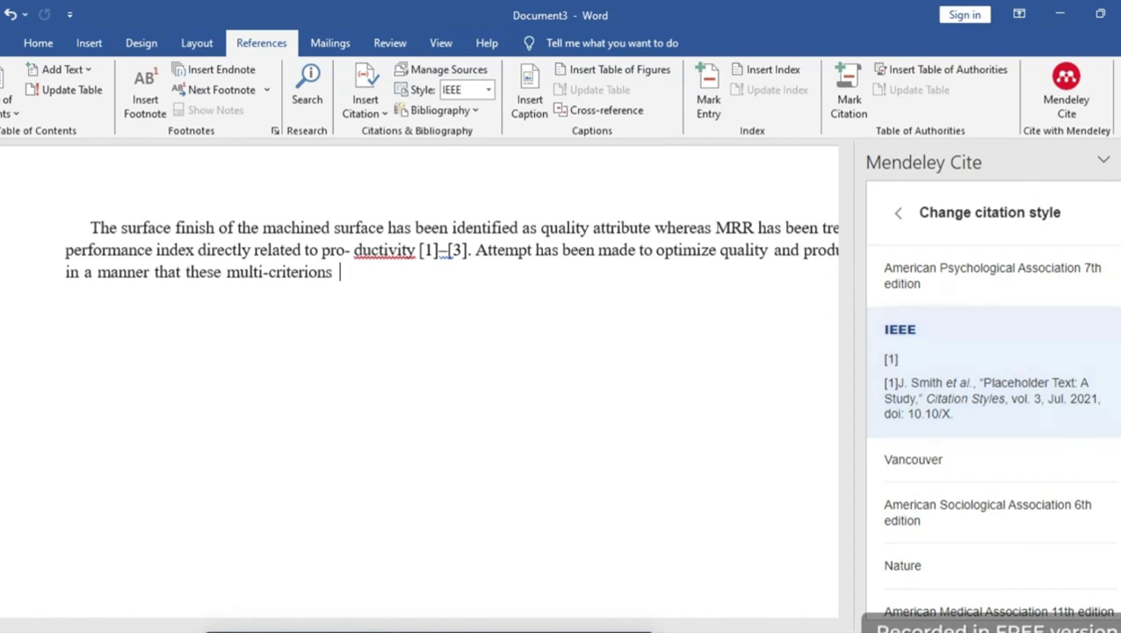
{"action": "scroll", "coordinate": [993, 431], "scroll_direction": "down", "scroll_amount": 3}
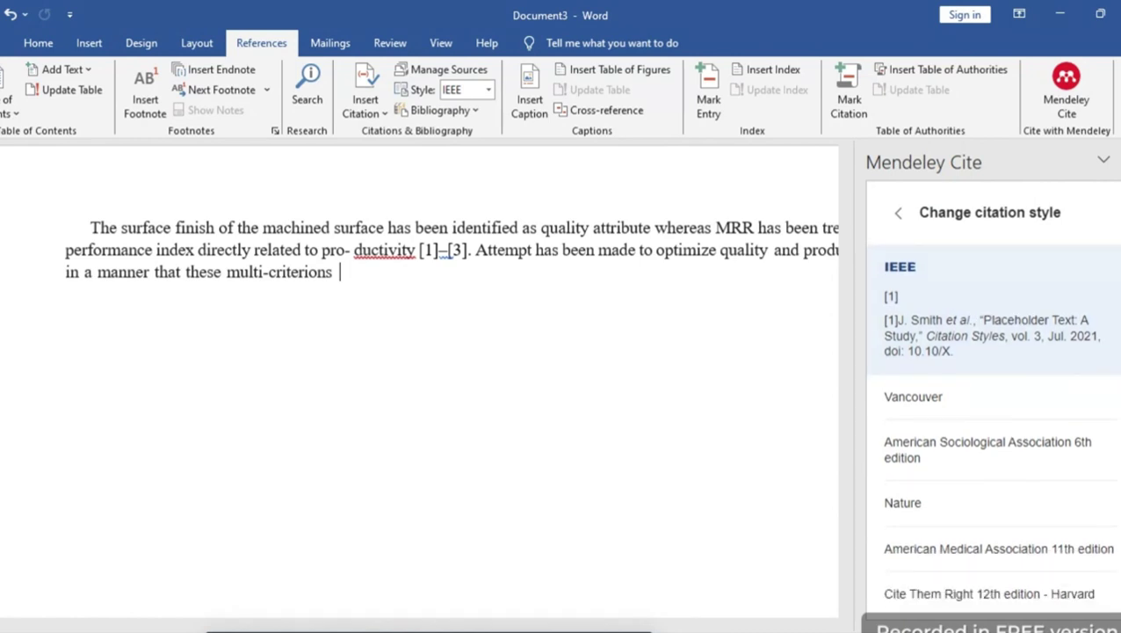
{"action": "scroll", "coordinate": [993, 431], "scroll_direction": "down", "scroll_amount": 3}
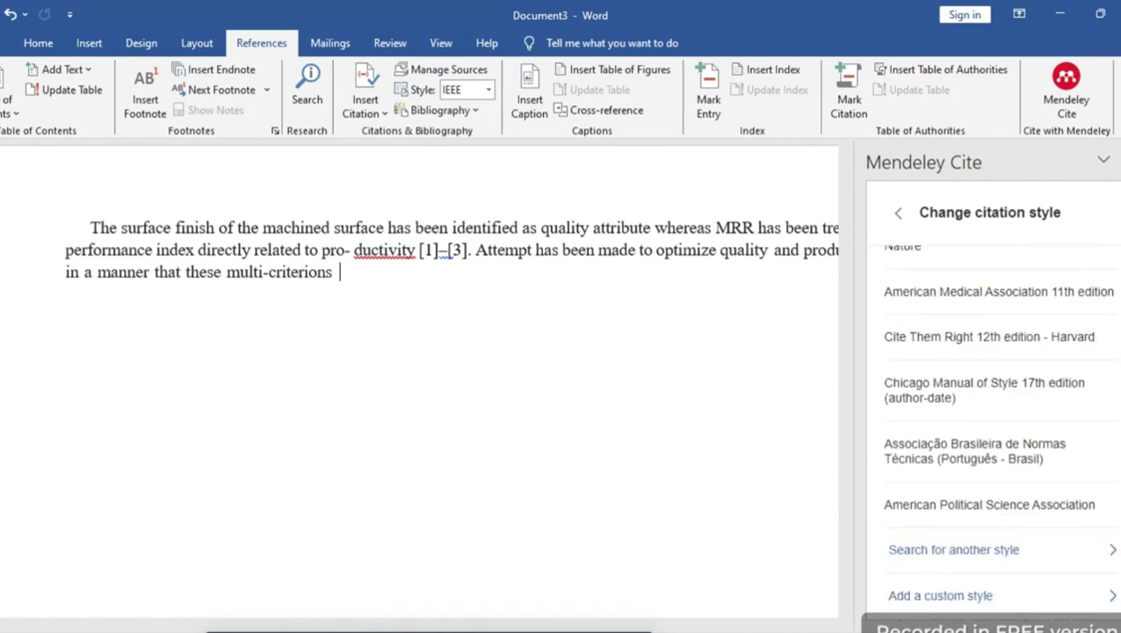
{"action": "scroll", "coordinate": [993, 431], "scroll_direction": "up", "scroll_amount": 6}
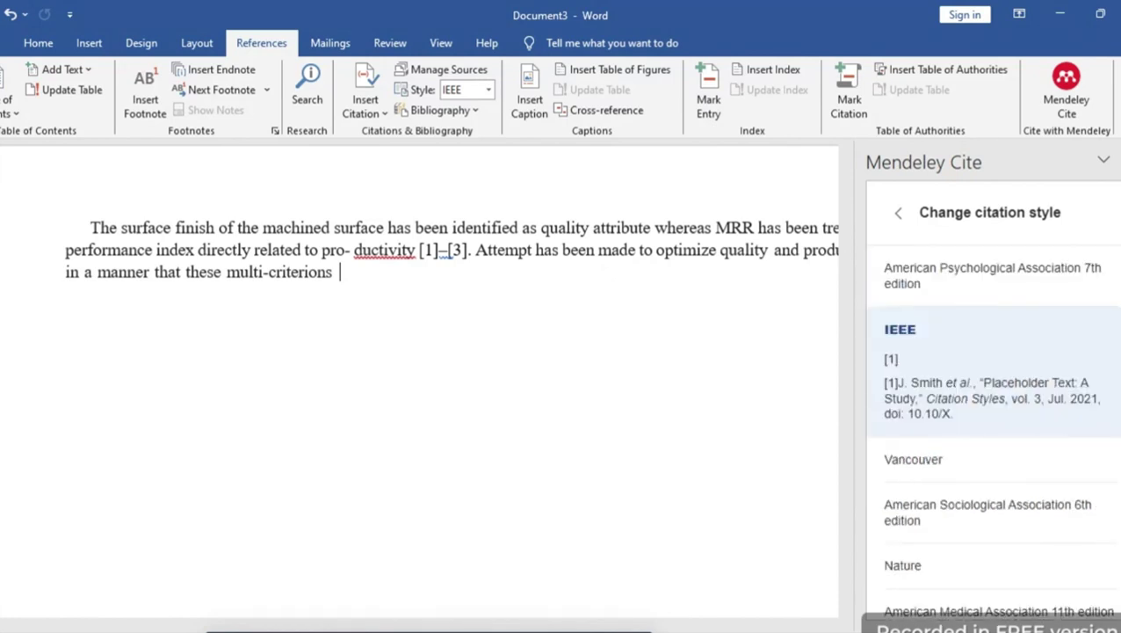
{"action": "double_click", "coordinate": [1001, 270]}
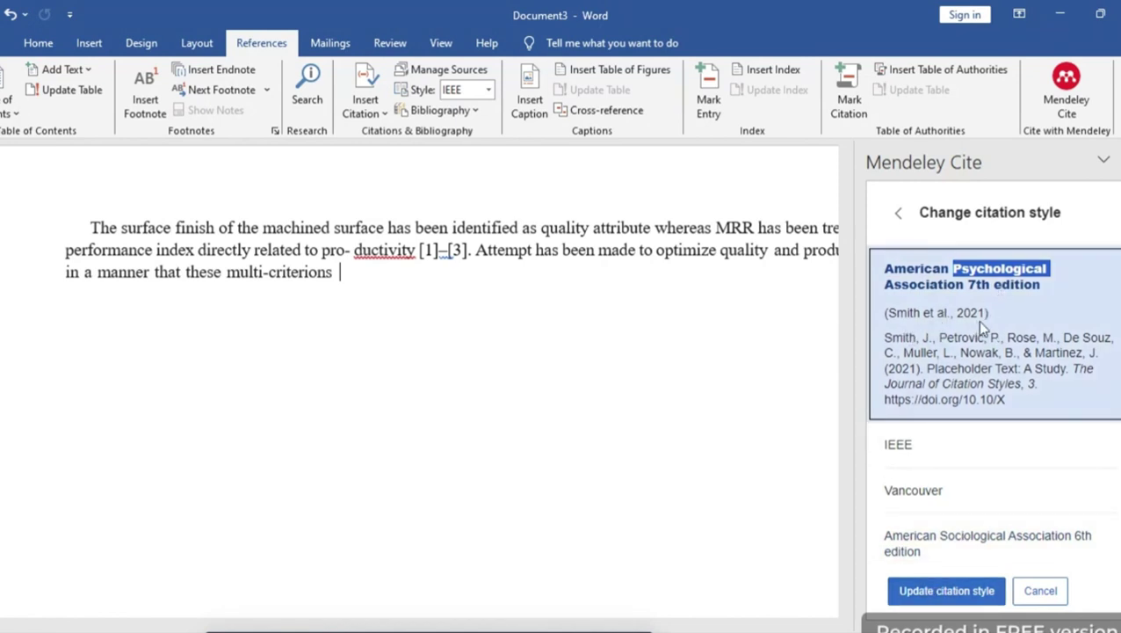
{"action": "left_click_drag", "start_coordinate": [990, 314], "coordinate": [883, 315]}
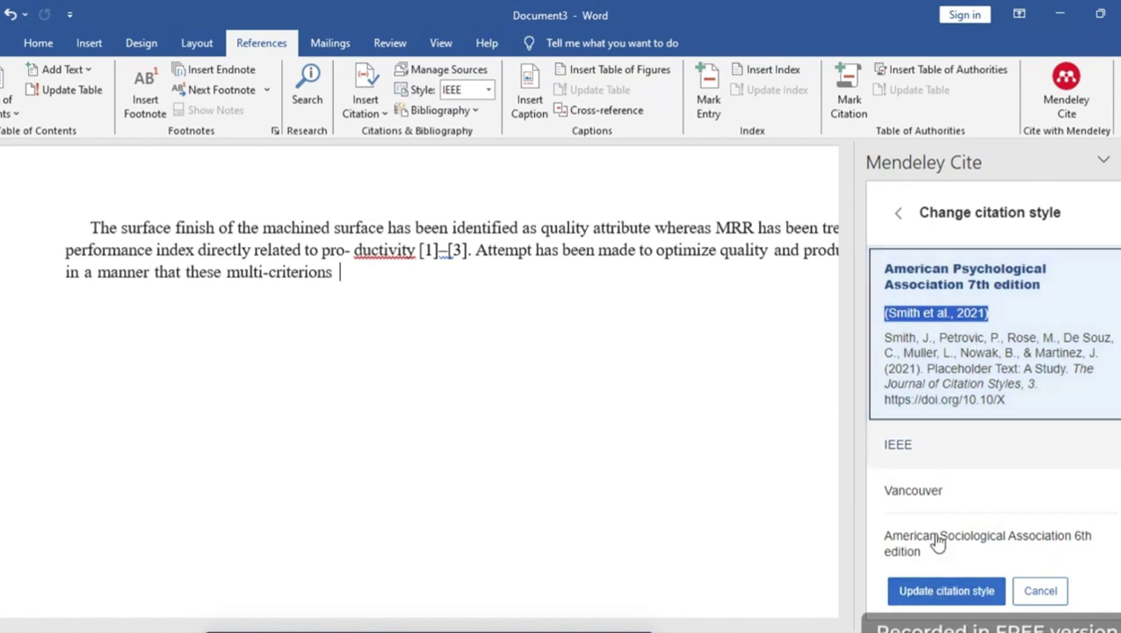
{"action": "left_click", "coordinate": [938, 595]}
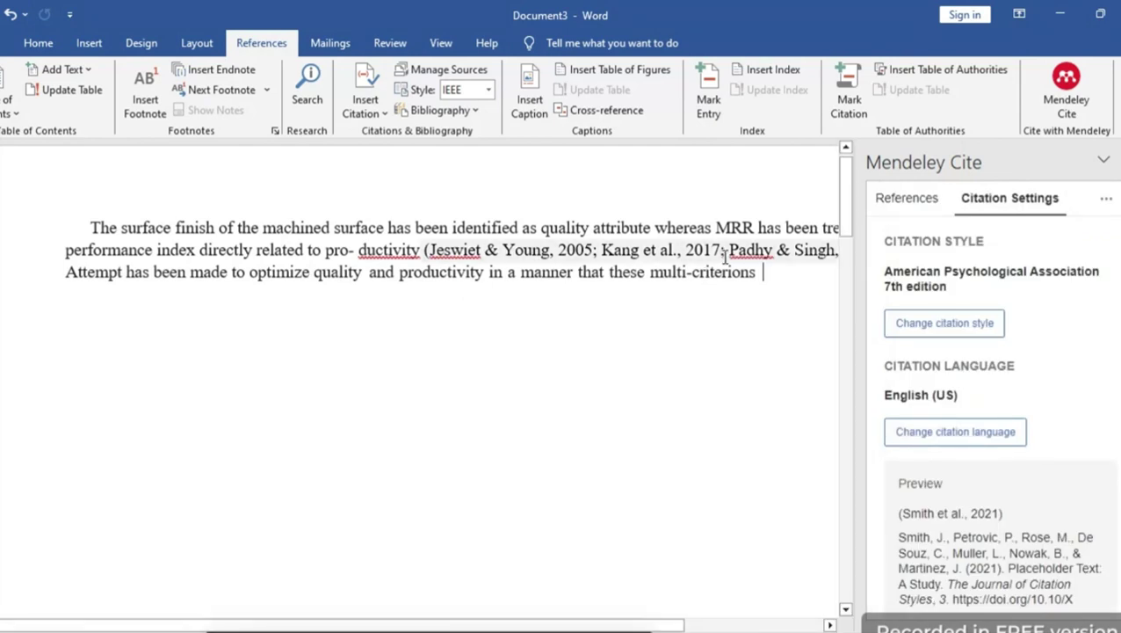
Select the in-text citation to check its new APA author–year form.
{"action": "left_click", "coordinate": [425, 250]}
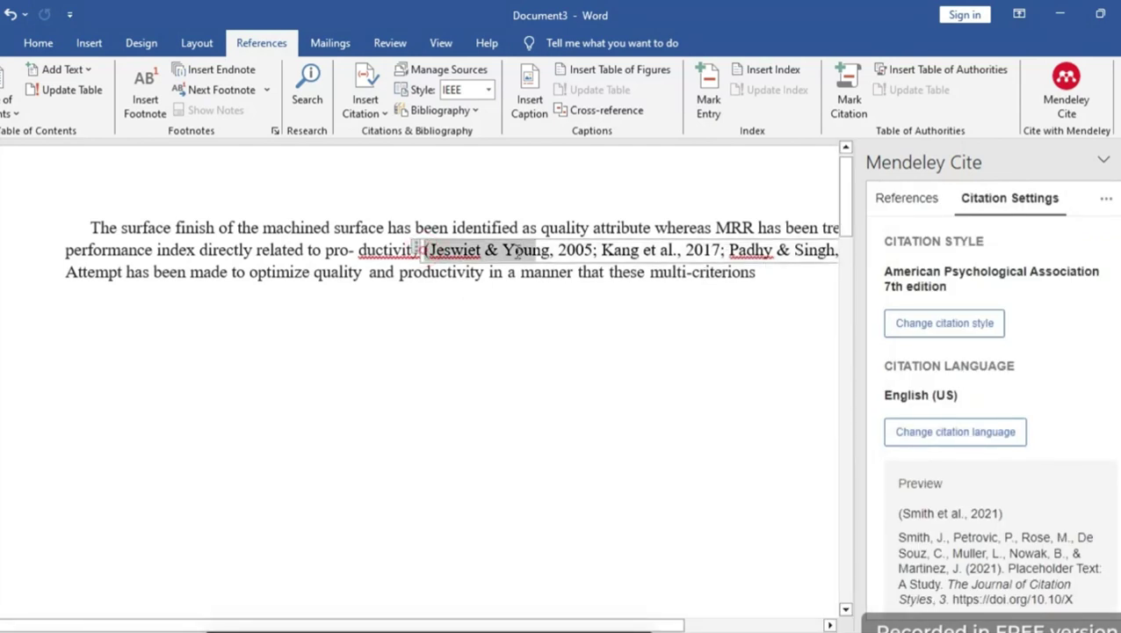
{"action": "left_click", "coordinate": [838, 249]}
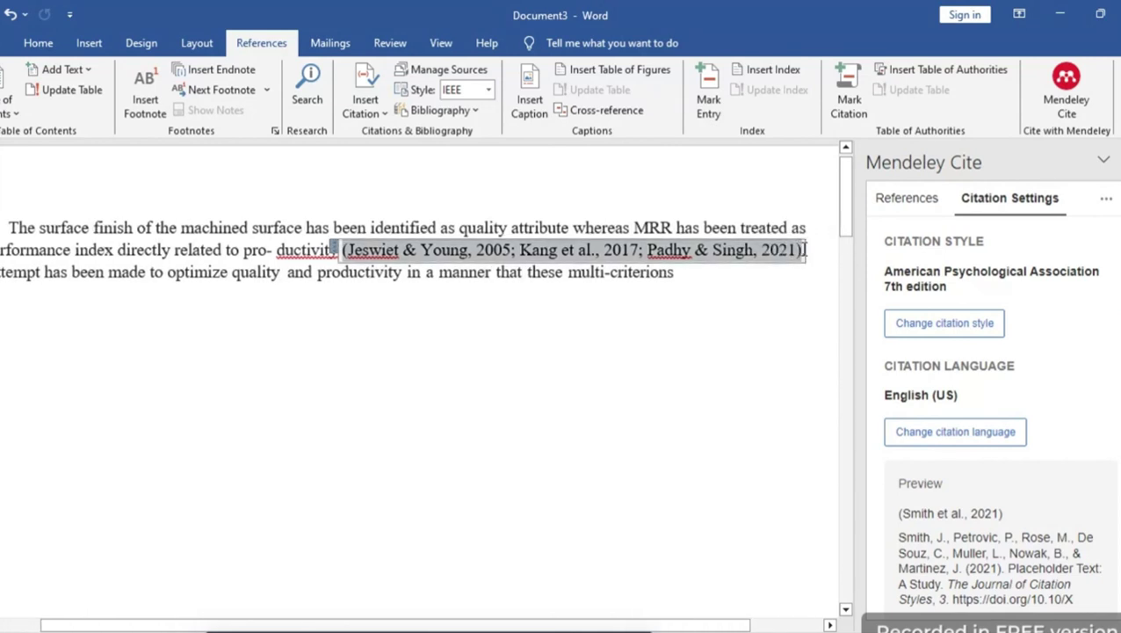
{"action": "left_click", "coordinate": [708, 411]}
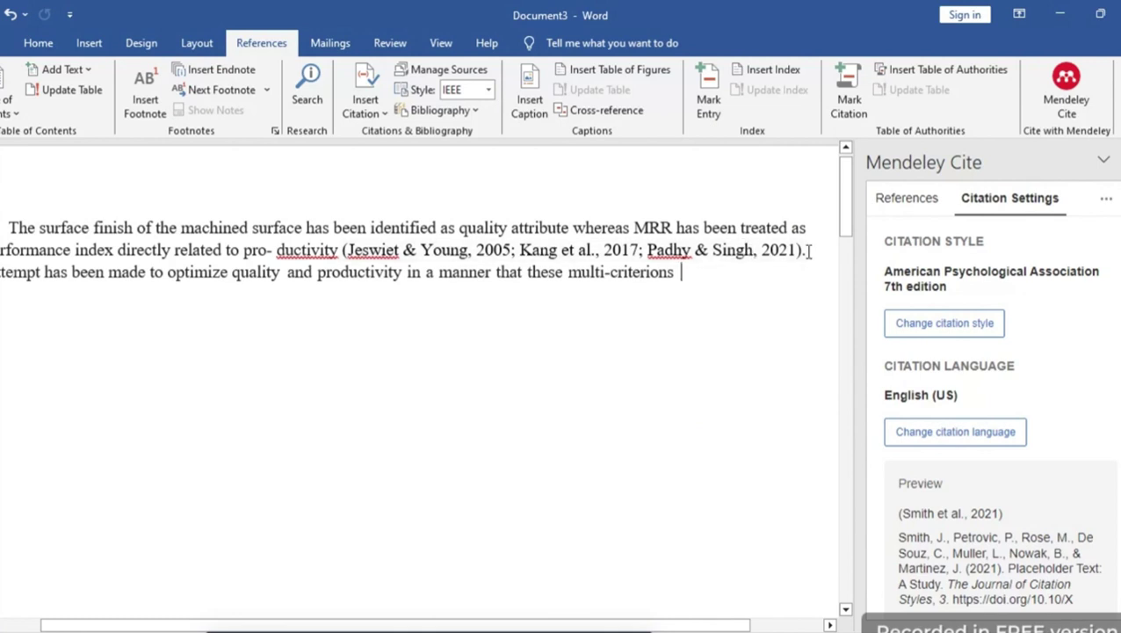
{"action": "left_click_drag", "start_coordinate": [810, 251], "coordinate": [344, 244]}
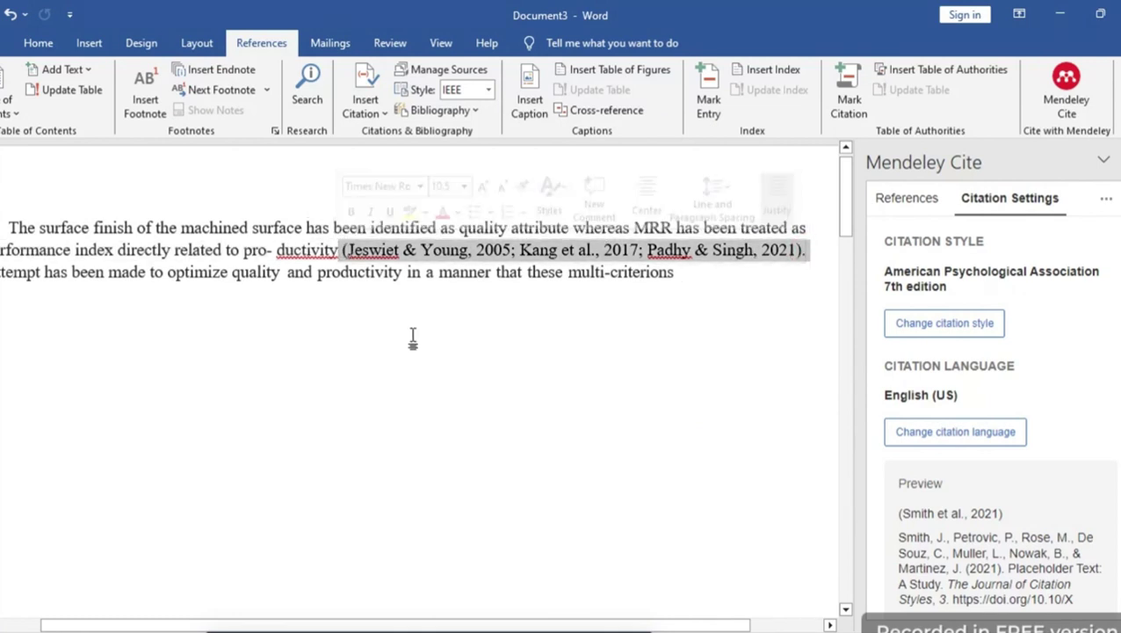
{"action": "left_click", "coordinate": [679, 291]}
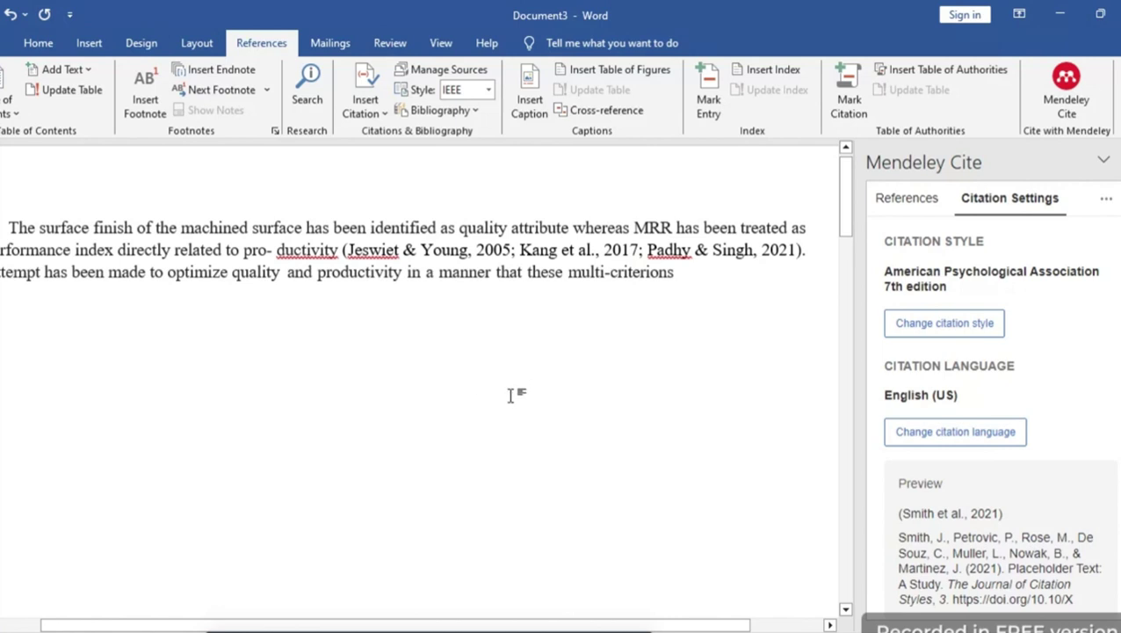
Insert an APA bibliography listing the 2005, 2017 and 2021 papers below the paragraph.
{"action": "left_click", "coordinate": [1107, 202]}
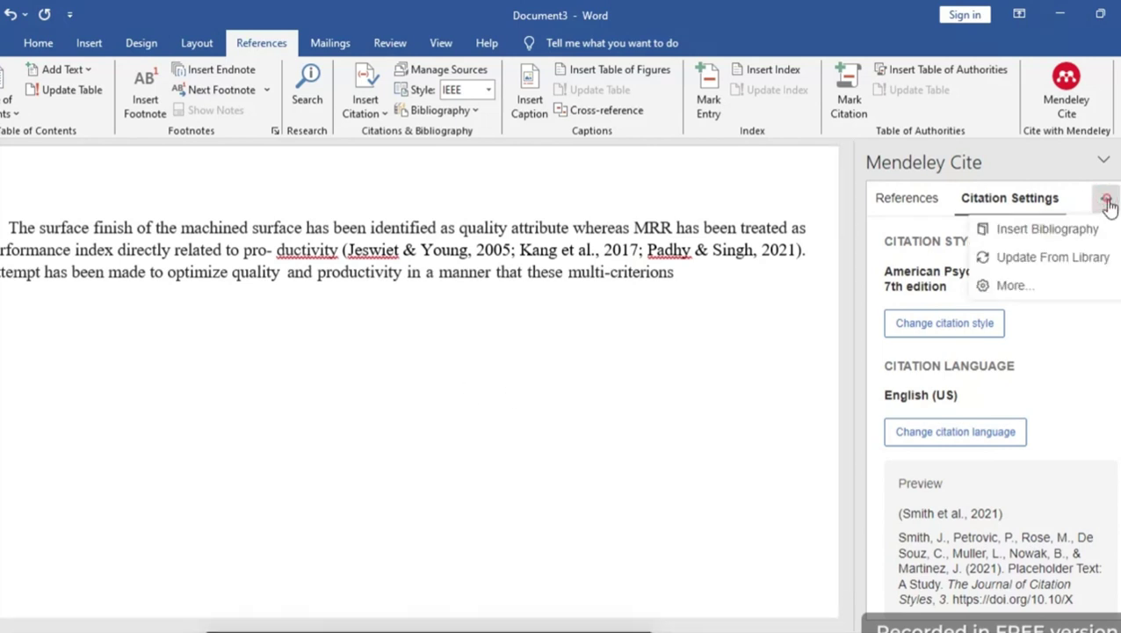
{"action": "left_click", "coordinate": [1032, 230]}
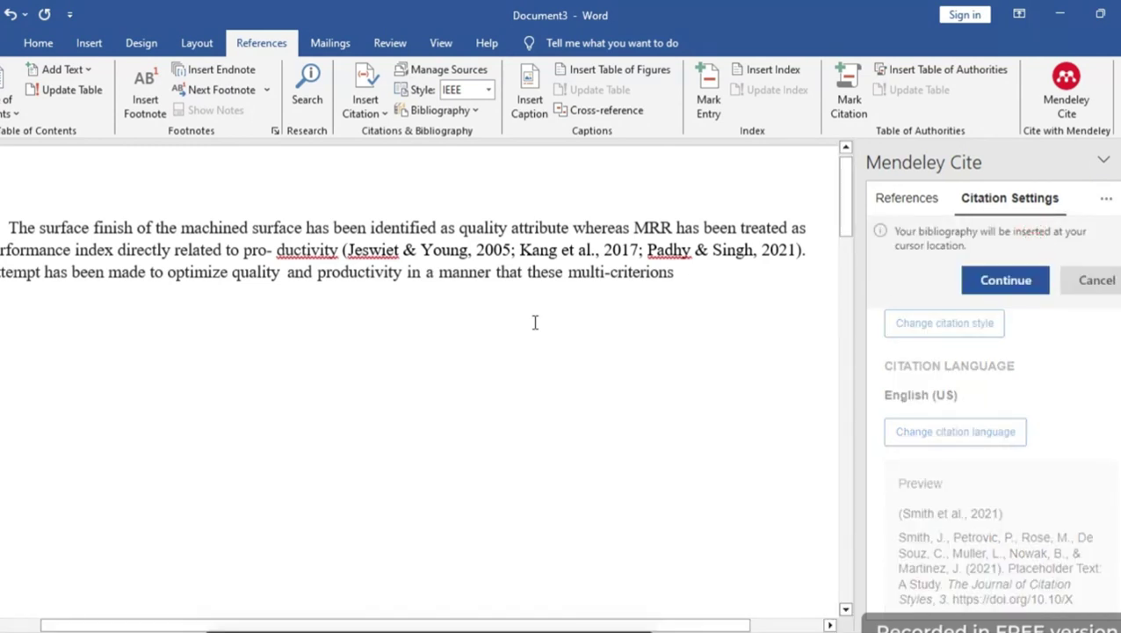
{"action": "left_click", "coordinate": [1007, 281]}
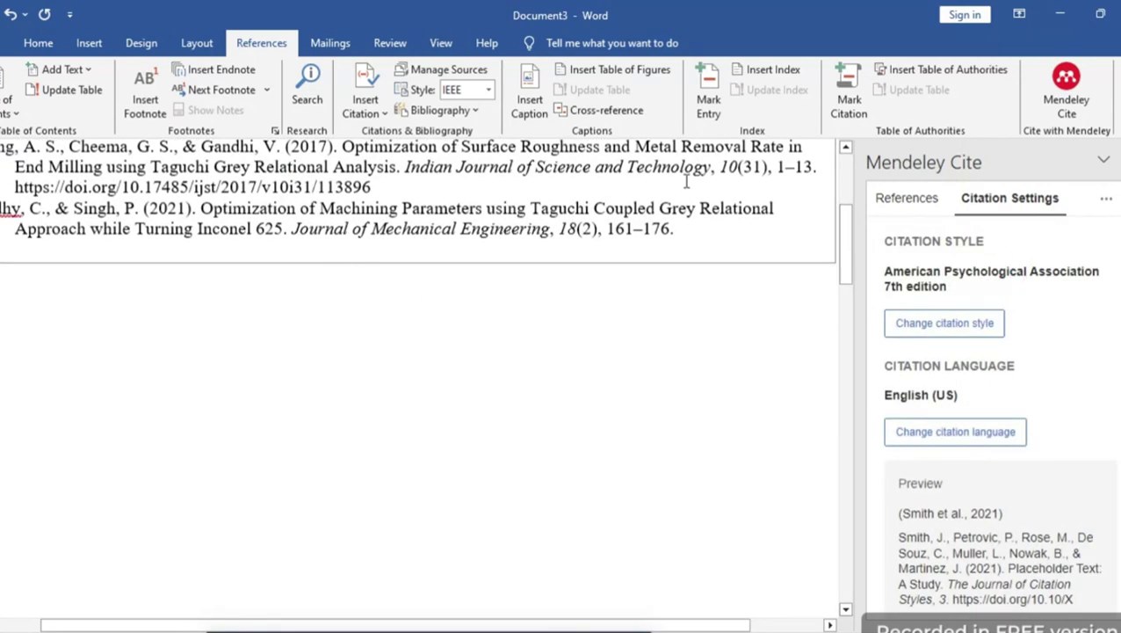
Scroll the Mendeley pane back up and bring up the citation style list.
{"action": "left_click", "coordinate": [845, 146]}
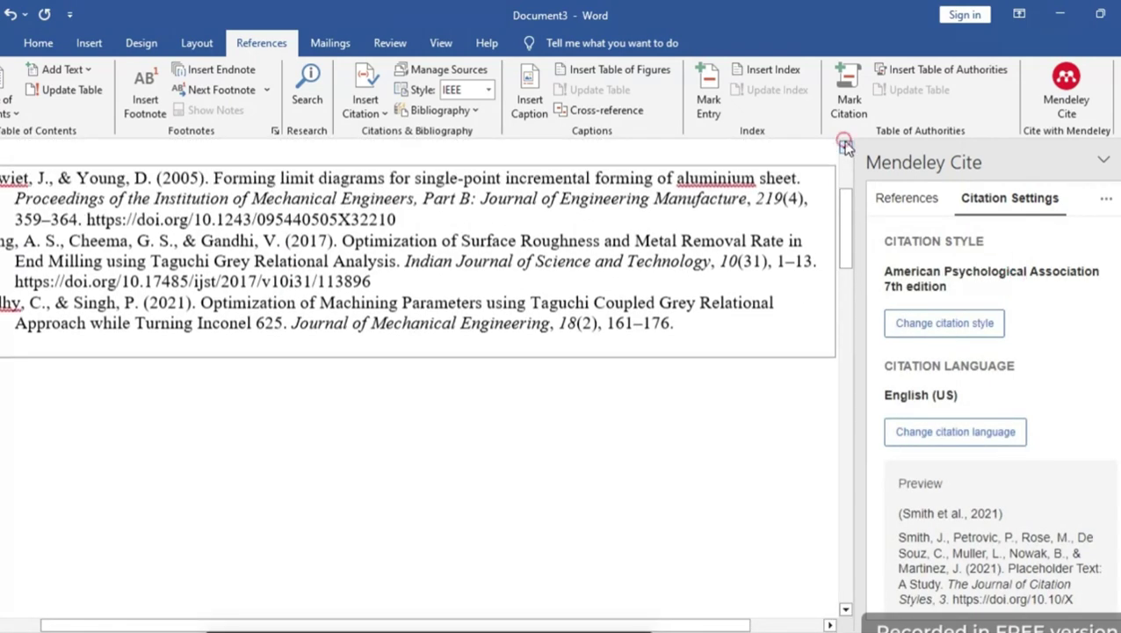
{"action": "scroll", "coordinate": [359, 258], "scroll_direction": "up", "scroll_amount": 3}
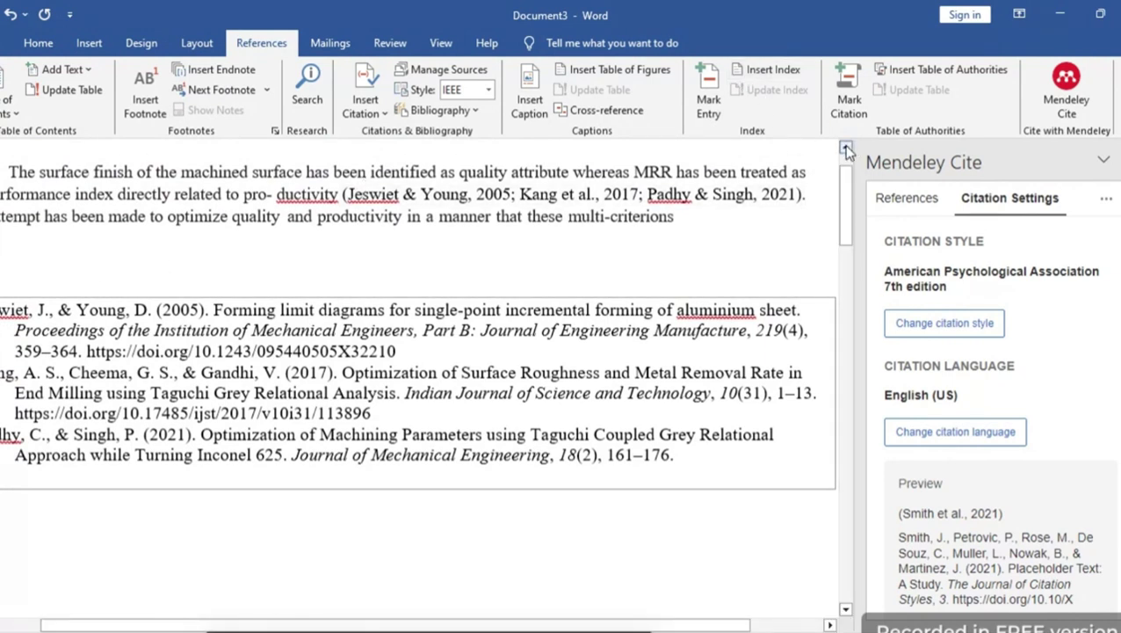
{"action": "left_click", "coordinate": [845, 147]}
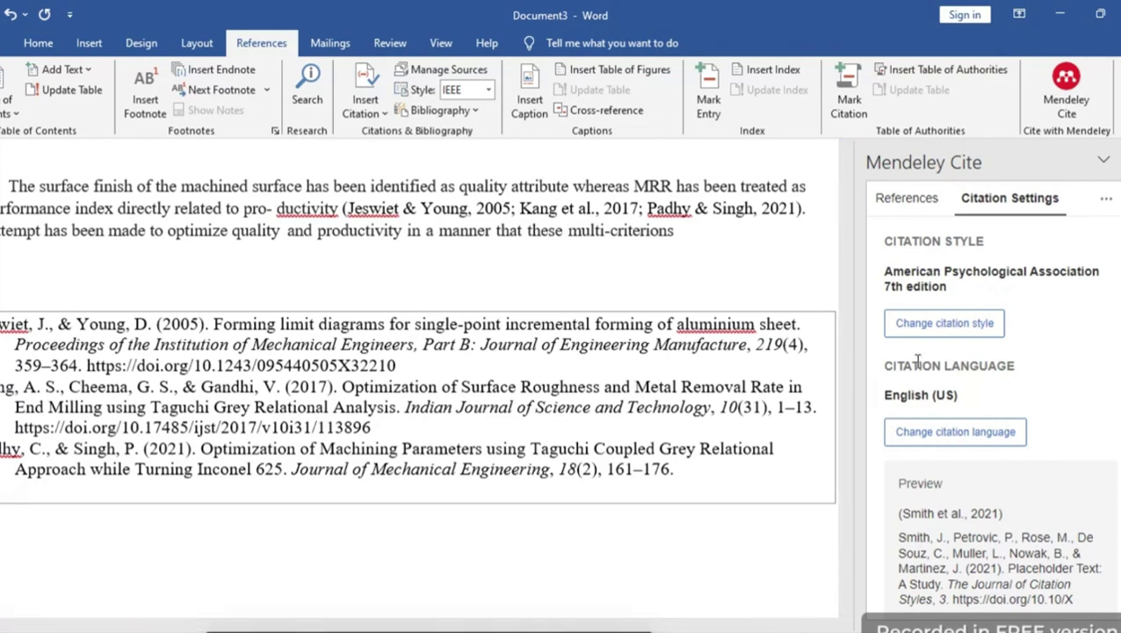
{"action": "left_click", "coordinate": [944, 325]}
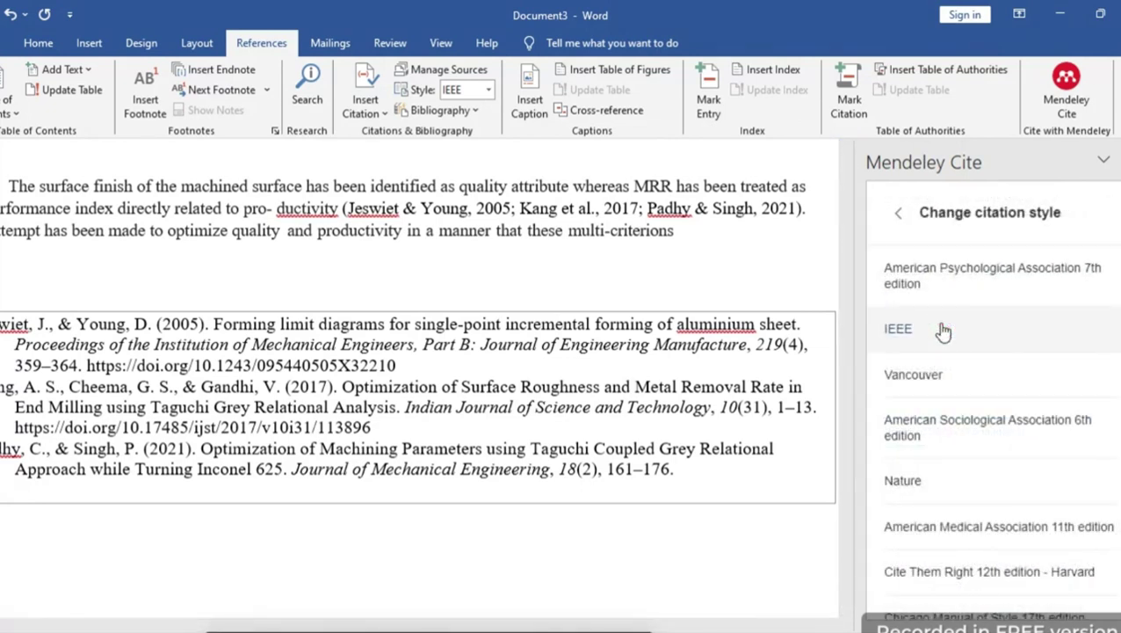
Apply the IEEE style and select the bibliography to check its IEEE-formatted entries.
{"action": "left_click", "coordinate": [909, 330]}
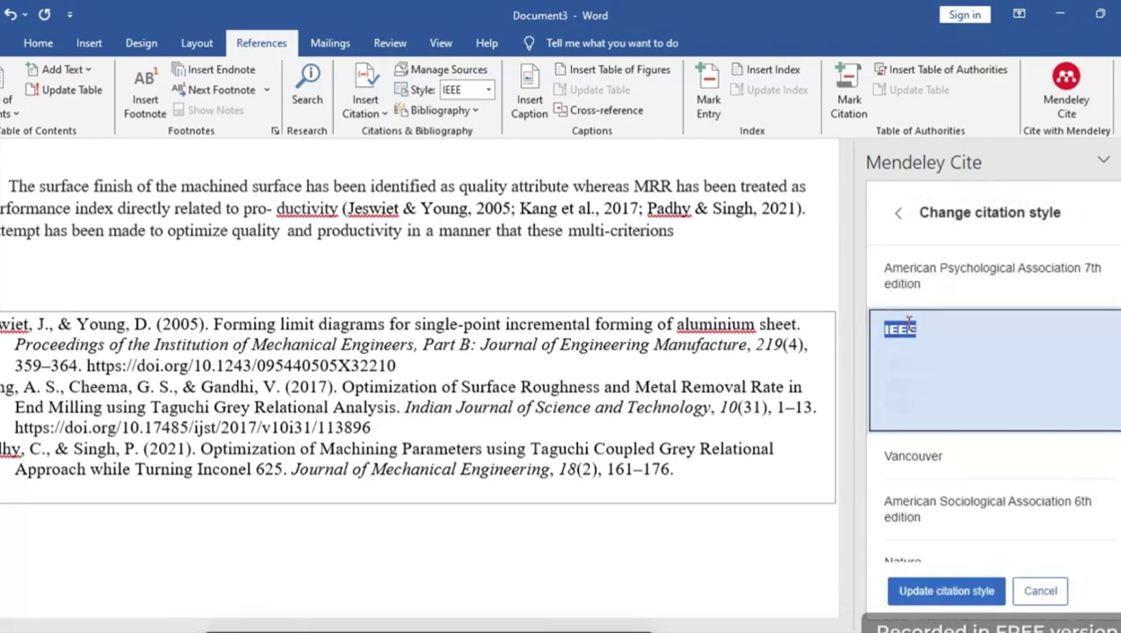
{"action": "left_click", "coordinate": [944, 591]}
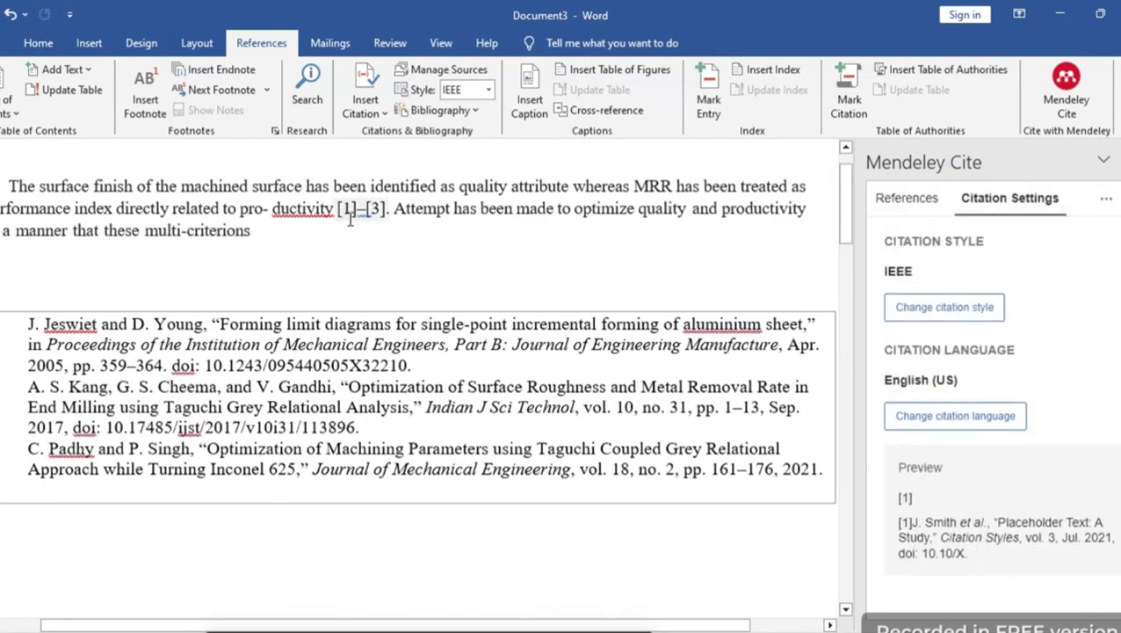
{"action": "left_click_drag", "start_coordinate": [4, 323], "coordinate": [19, 472]}
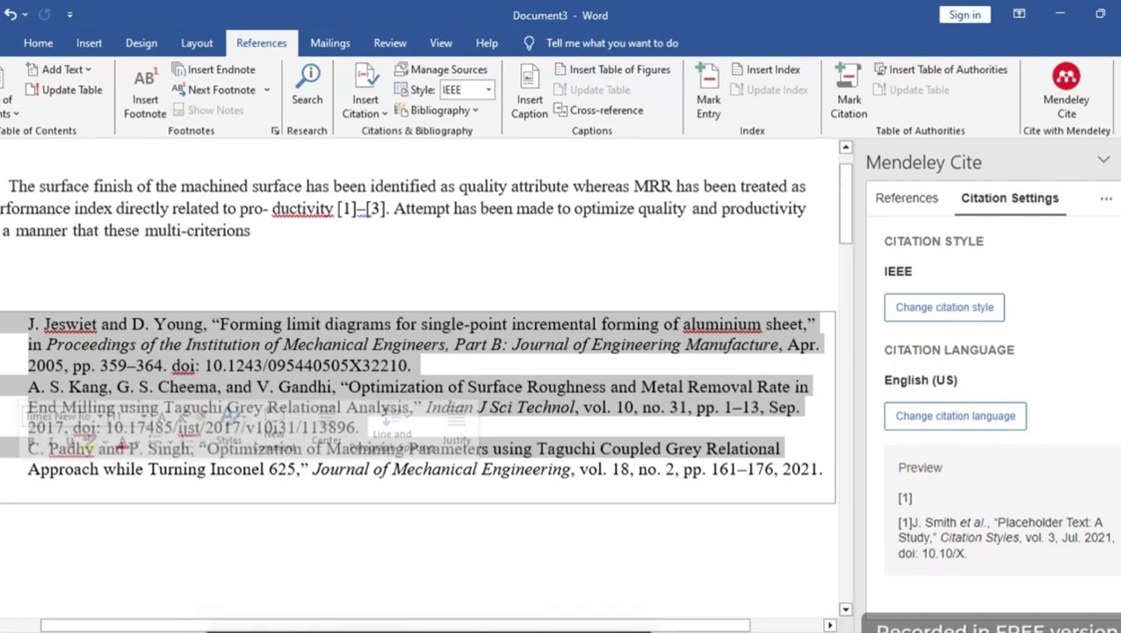
{"action": "left_click", "coordinate": [185, 299]}
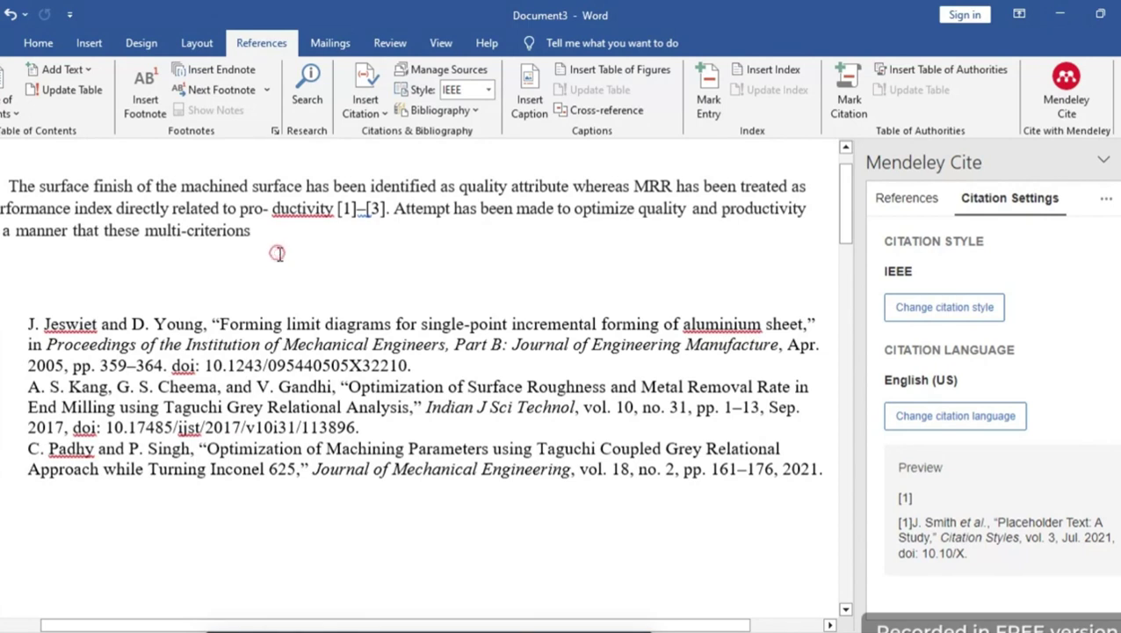
Select the first paragraph to review its [1]–[3] citation.
{"action": "left_click_drag", "start_coordinate": [280, 252], "coordinate": [16, 188]}
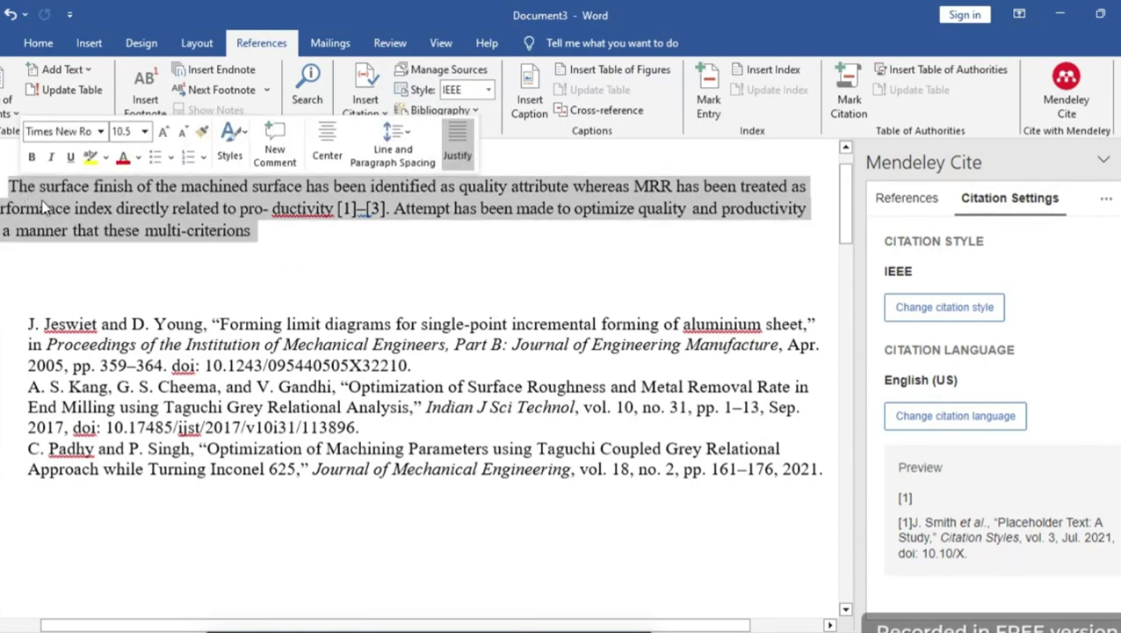
{"action": "left_click", "coordinate": [75, 221]}
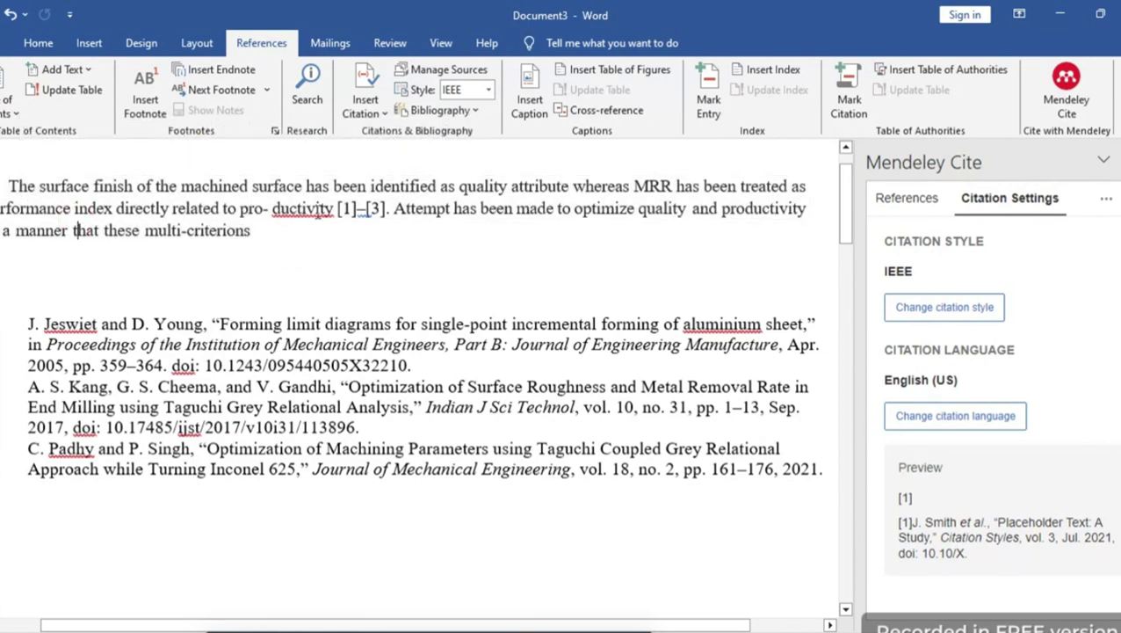
{"action": "left_click_drag", "start_coordinate": [301, 233], "coordinate": [27, 185]}
{"action": "left_click", "coordinate": [195, 211]}
{"action": "left_click", "coordinate": [272, 241]}
{"action": "key", "text": "shift+Home"}
{"action": "key", "text": "shift+Up"}
{"action": "key", "text": "shift+Up"}
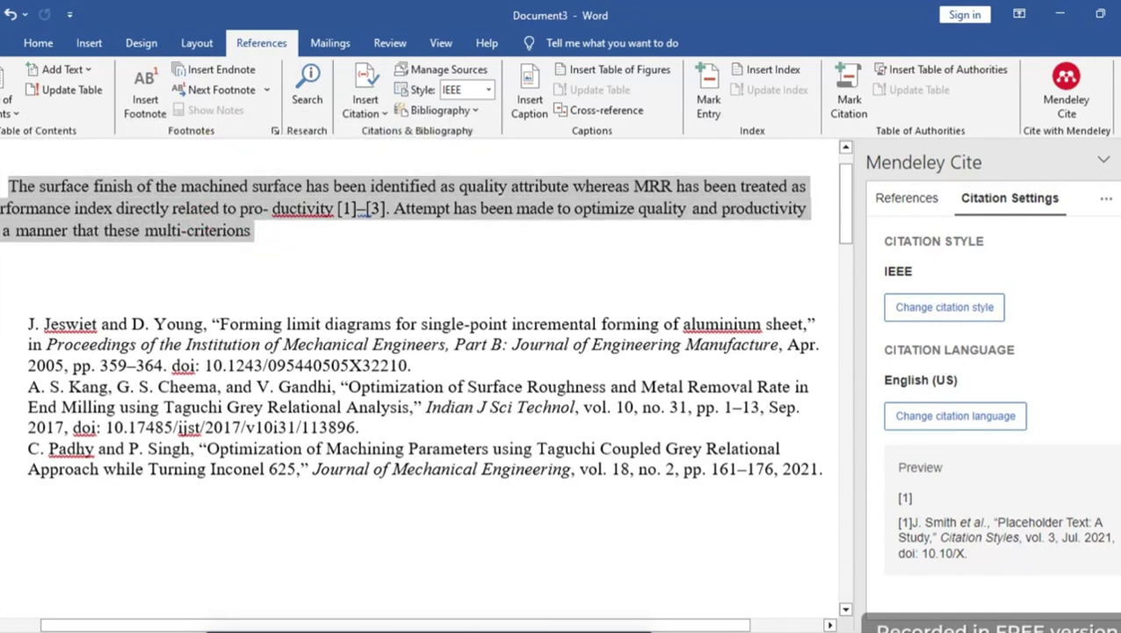
{"action": "left_click", "coordinate": [301, 245]}
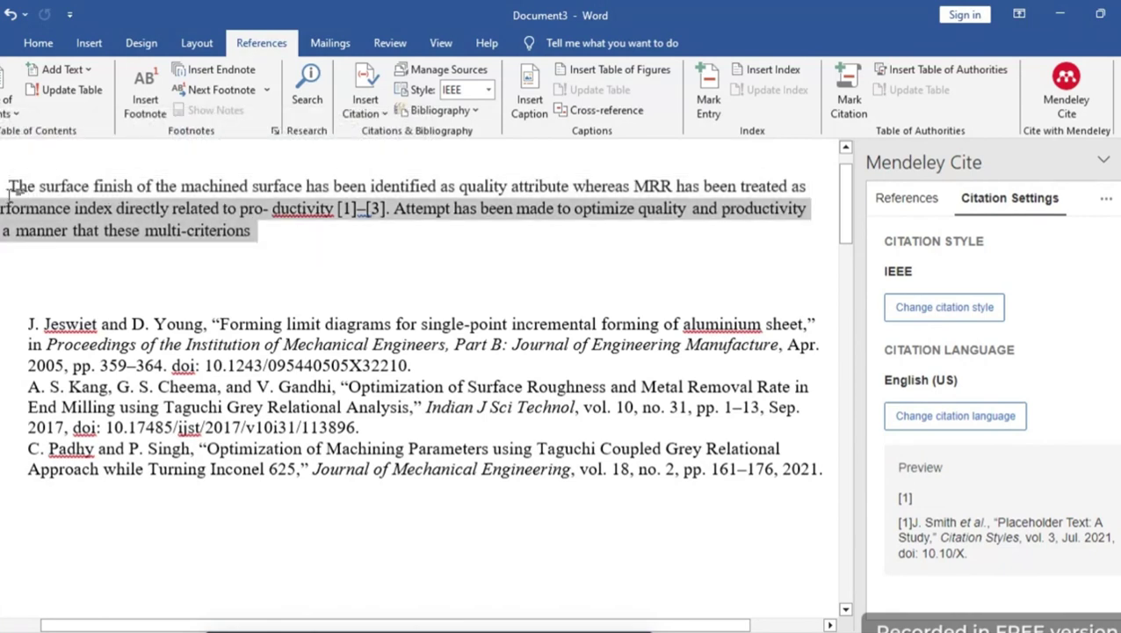